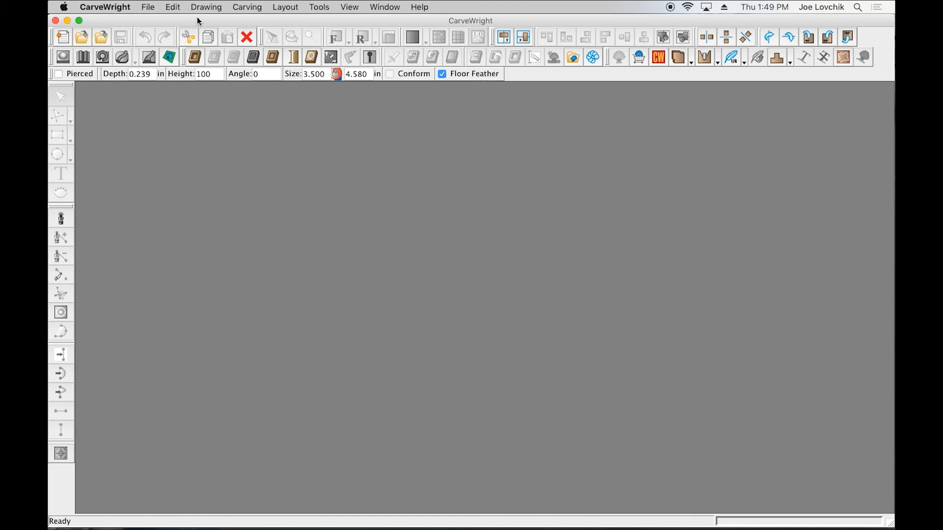
- Create a new board project 12 in long, 5.5 in wide and 0.75 in thick
click(148, 7)
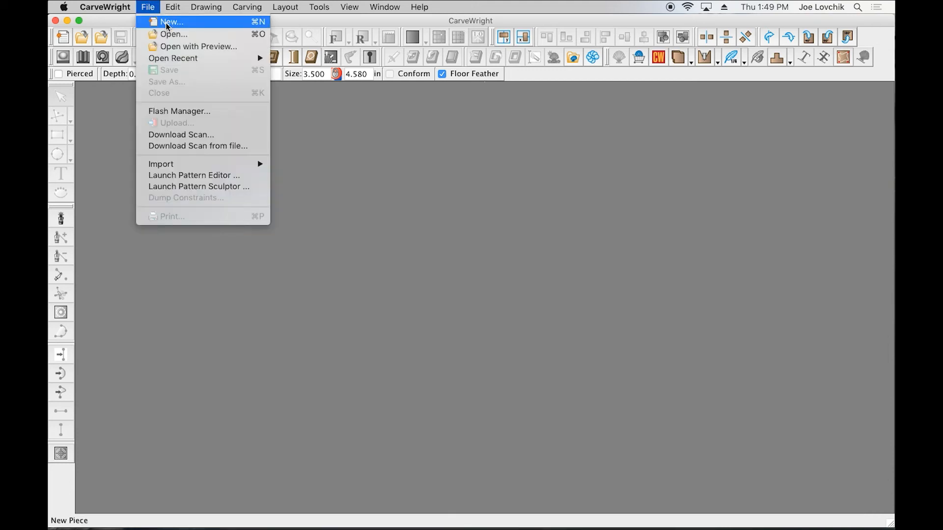
click(170, 22)
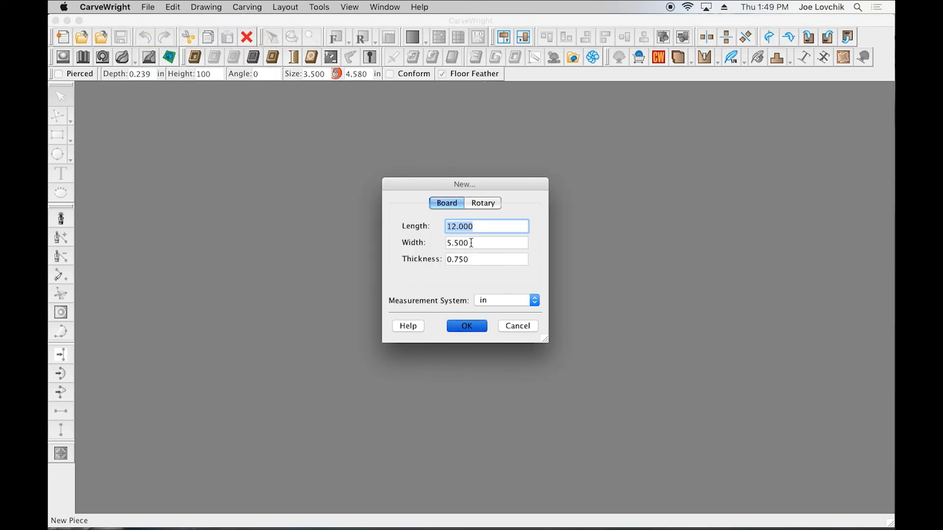
click(481, 243)
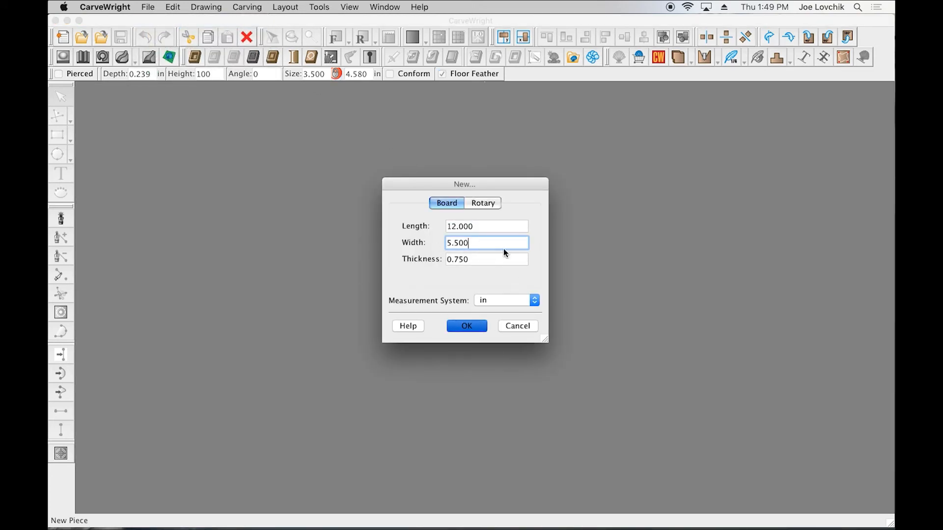
click(468, 326)
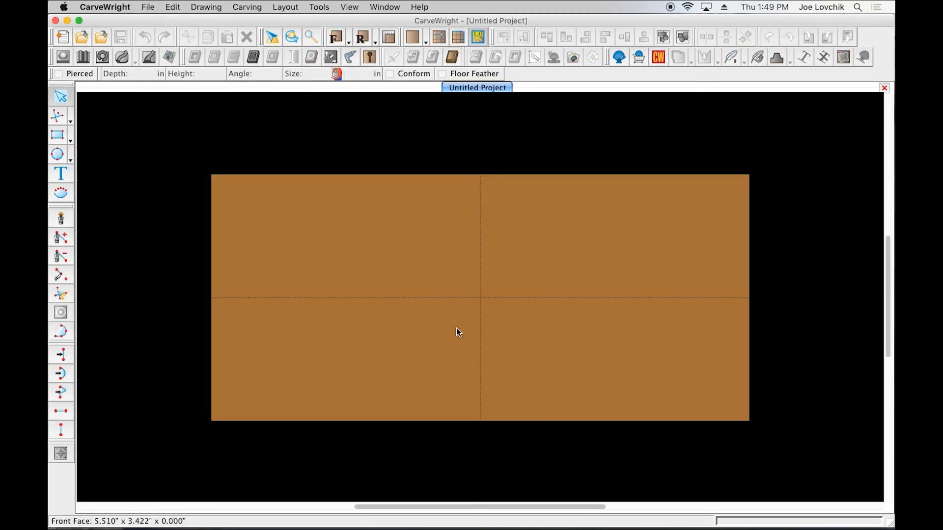
- Open the pattern library and place Grapes 01 from Fruits and Vegetables on the right half of the board
click(619, 58)
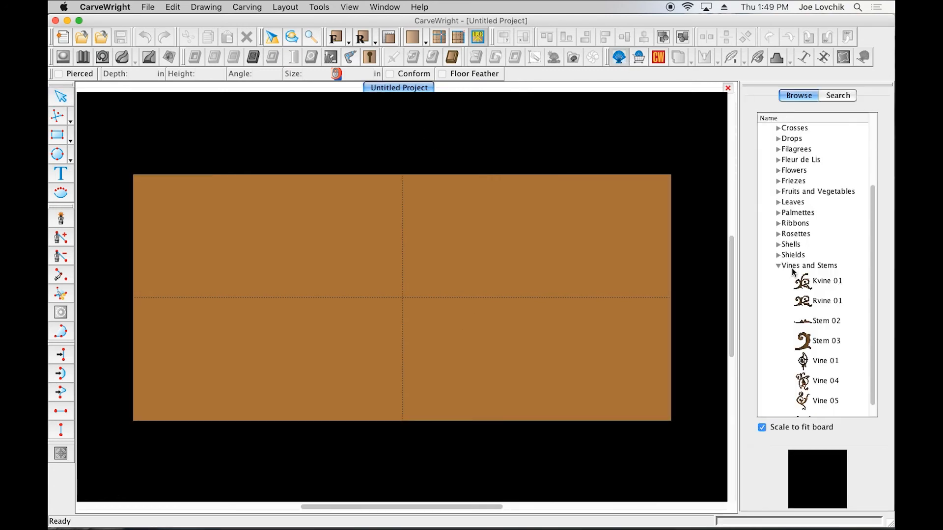
click(779, 266)
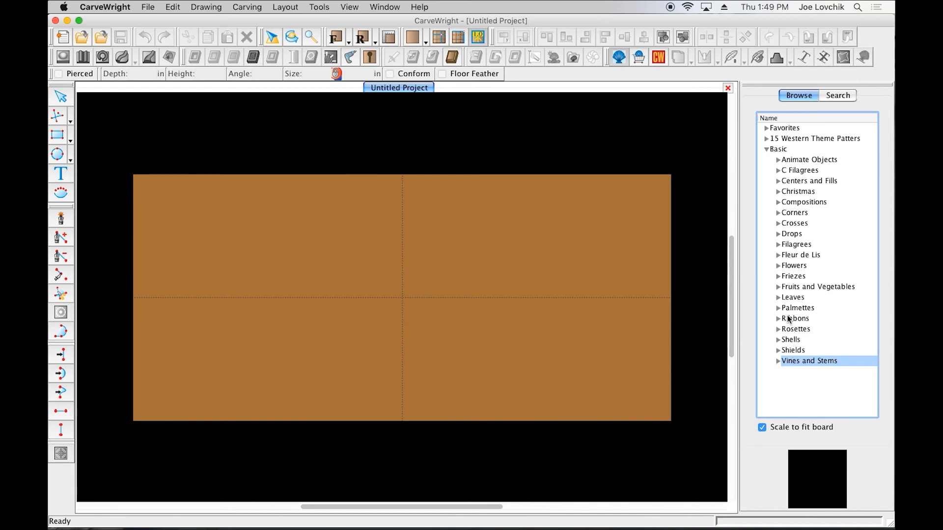
click(783, 290)
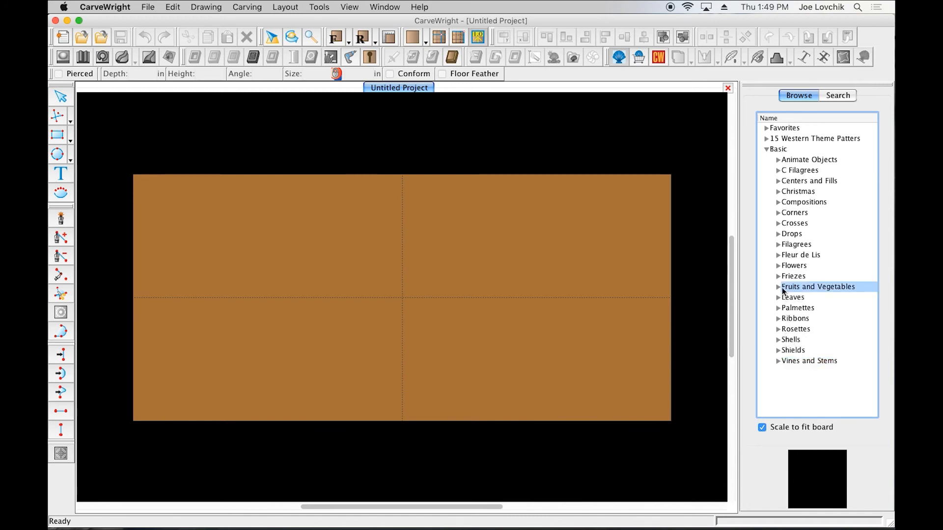
click(778, 289)
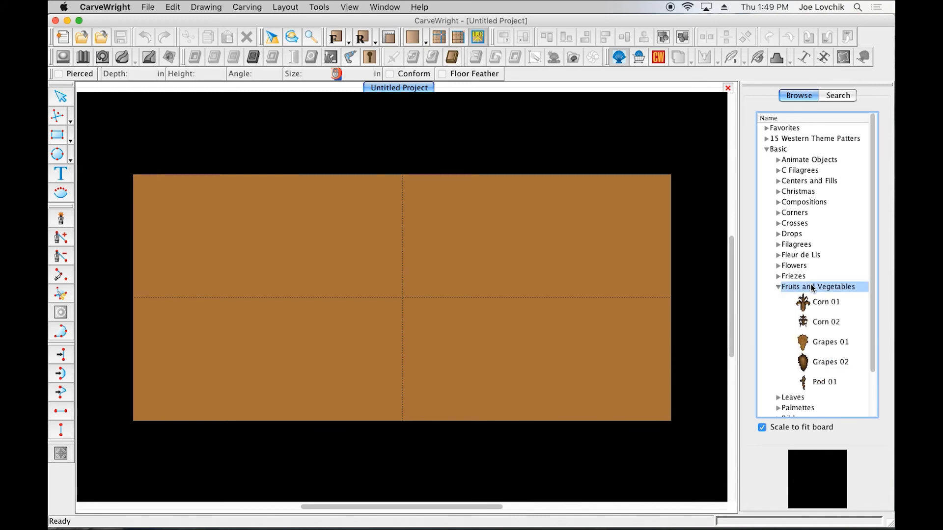
click(806, 345)
drag(804, 344, 512, 294)
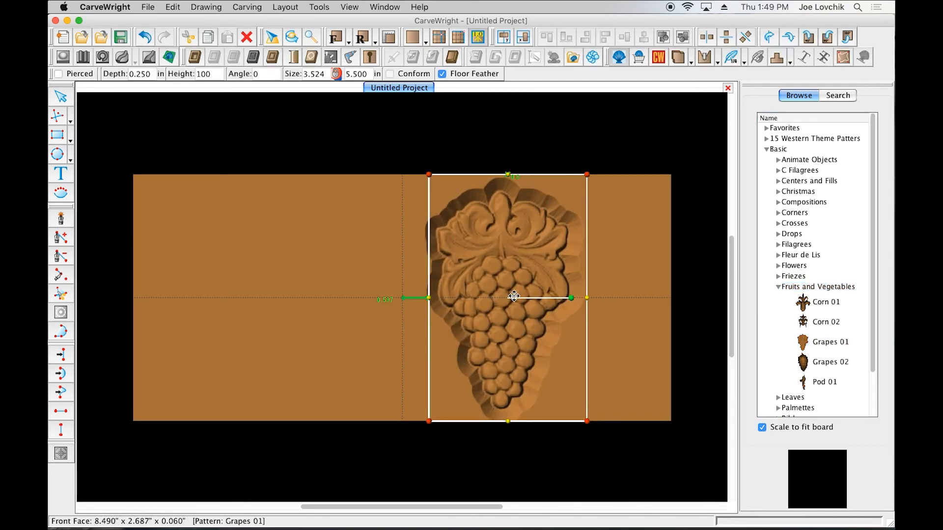
- Shrink the grapes pattern to about 2.94 by 4.59 in, rotate it to about 346 degrees and centre it vertically on the board
drag(429, 174, 464, 214)
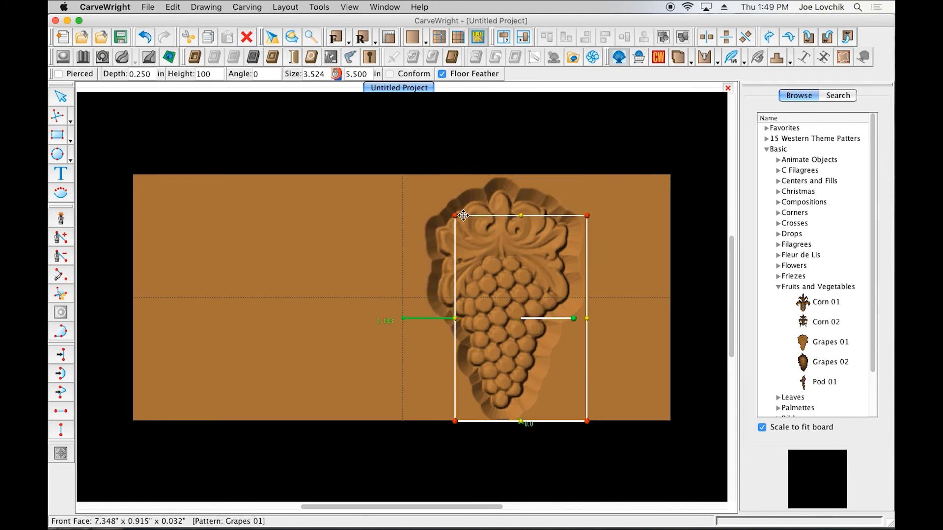
drag(533, 294, 537, 276)
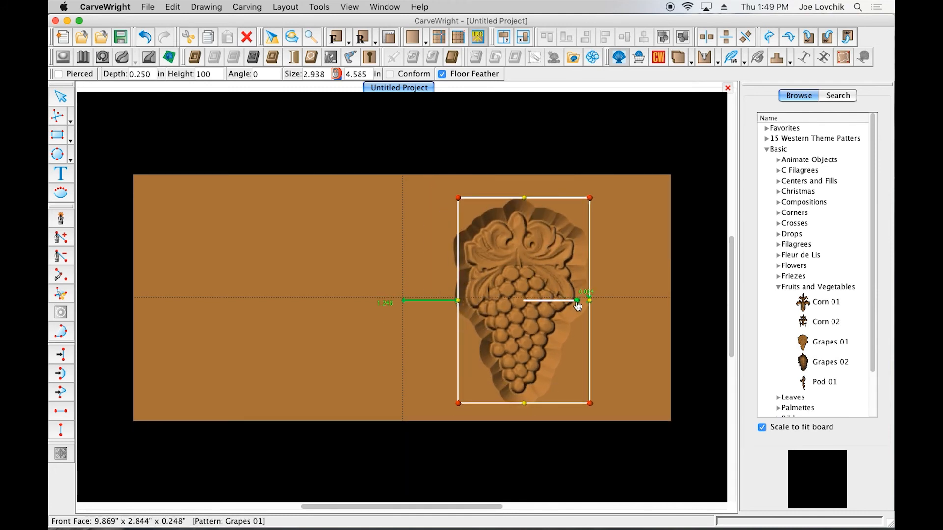
drag(577, 302, 588, 315)
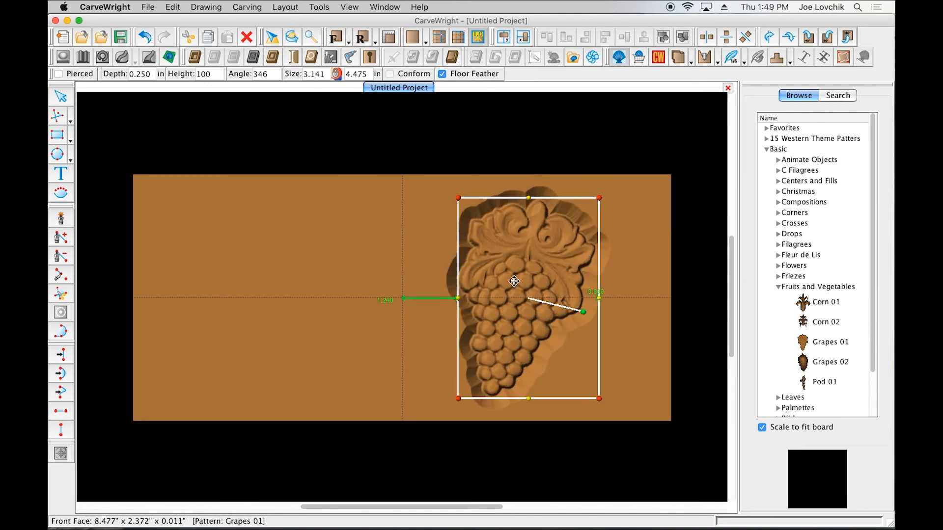
drag(519, 285, 518, 282)
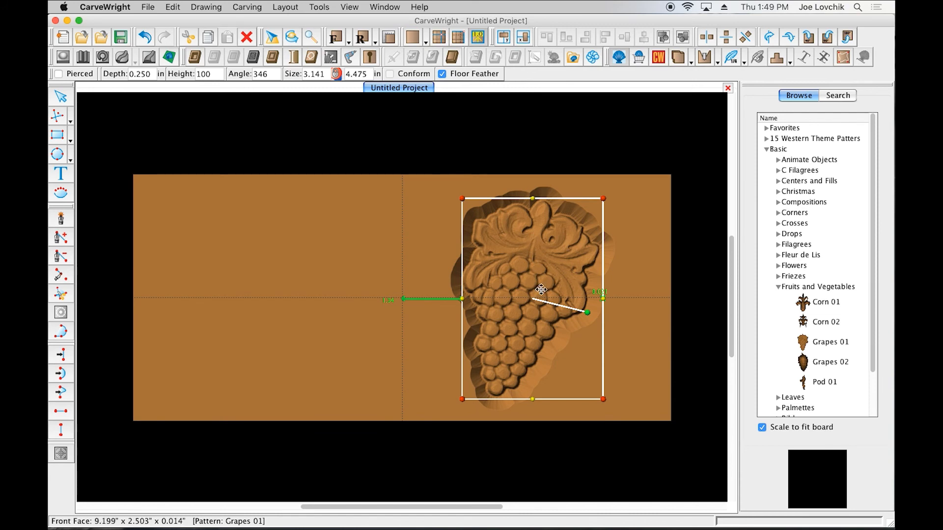
mouse_move(540, 281)
mouse_down()
mouse_move(544, 274)
mouse_move(531, 278)
mouse_up()
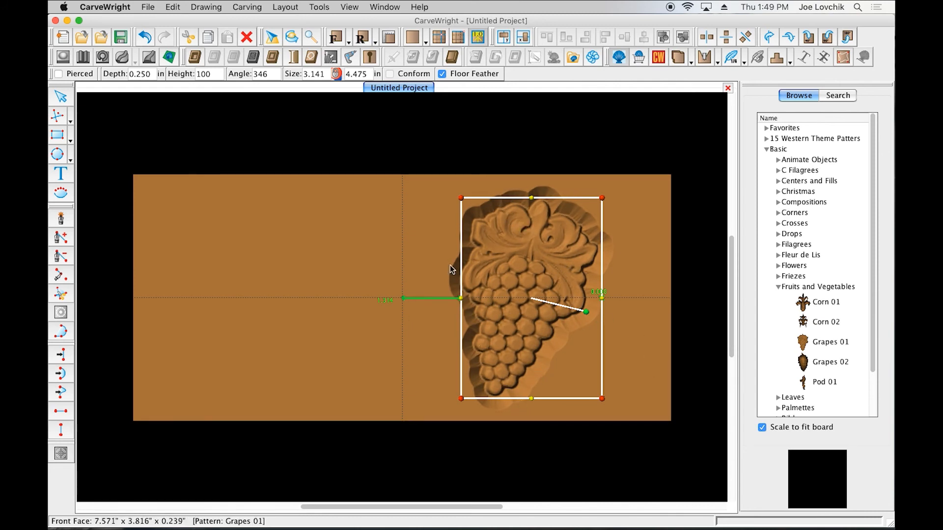
- Place the Vine 04 pattern from Vines and Stems so that it overlaps the right side of the grapes
click(778, 287)
click(780, 362)
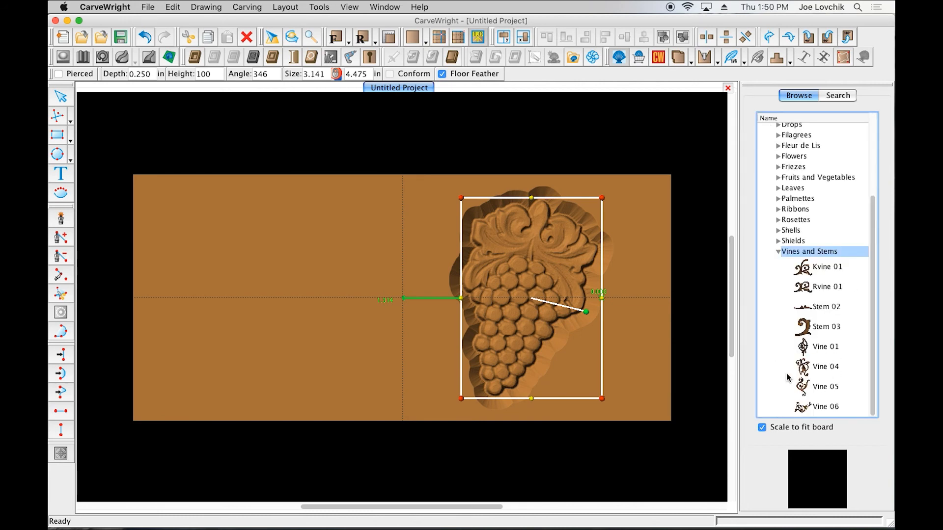
drag(806, 371, 586, 290)
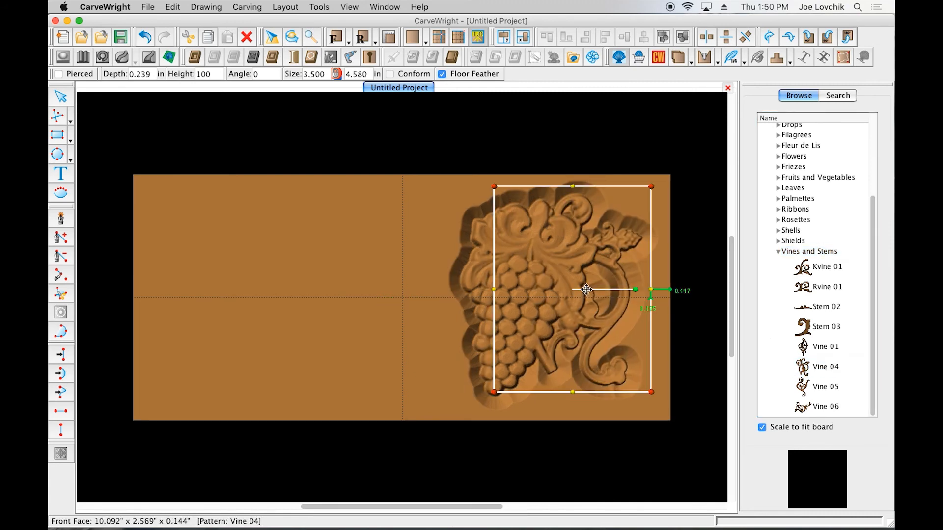
drag(600, 256, 608, 258)
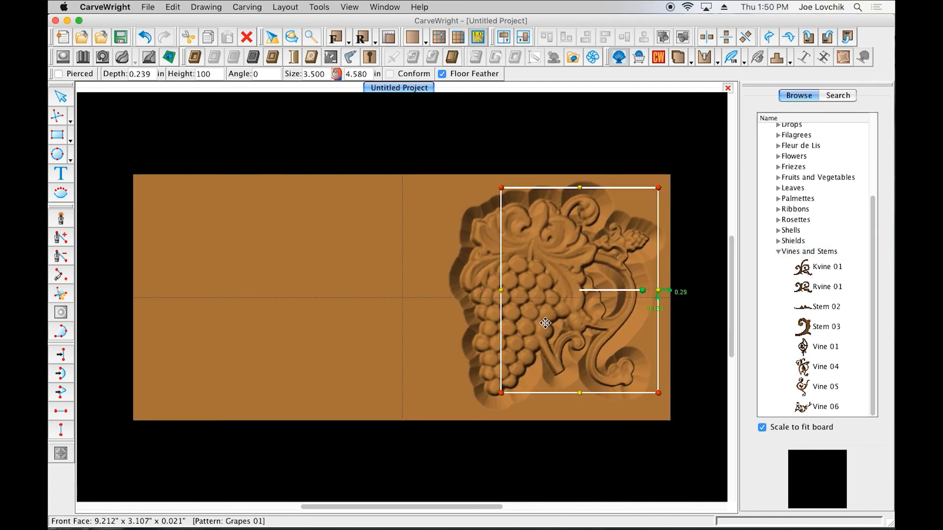
scroll(597, 309, down, 1)
drag(592, 323, 588, 320)
scroll(583, 324, up, 4)
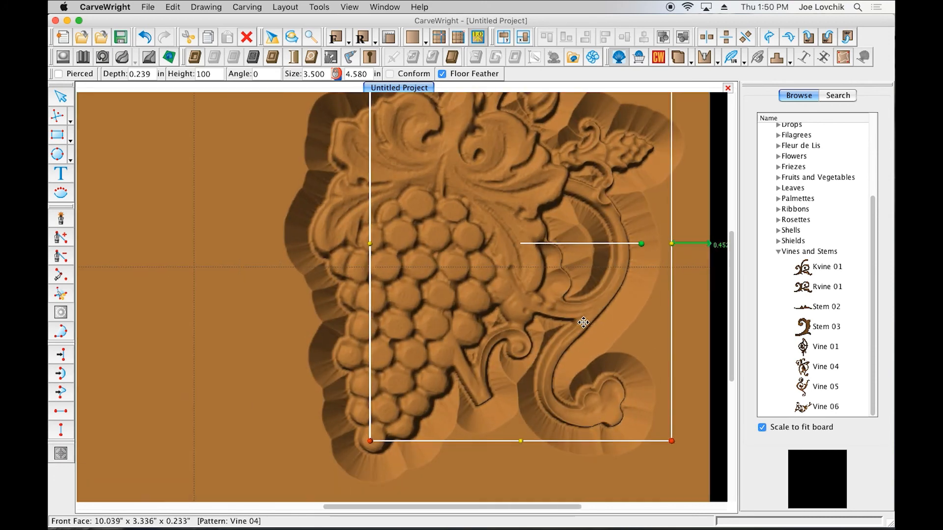
scroll(550, 322, down, 1)
drag(541, 324, 552, 330)
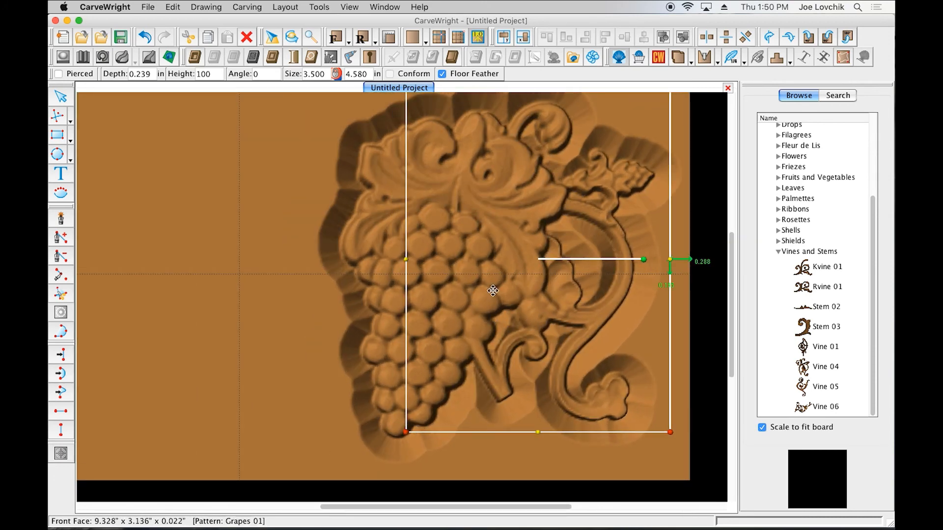
- Rotate the vine to about 338 degrees and shrink it to about 2.75 by 3.92 in
drag(644, 259, 628, 307)
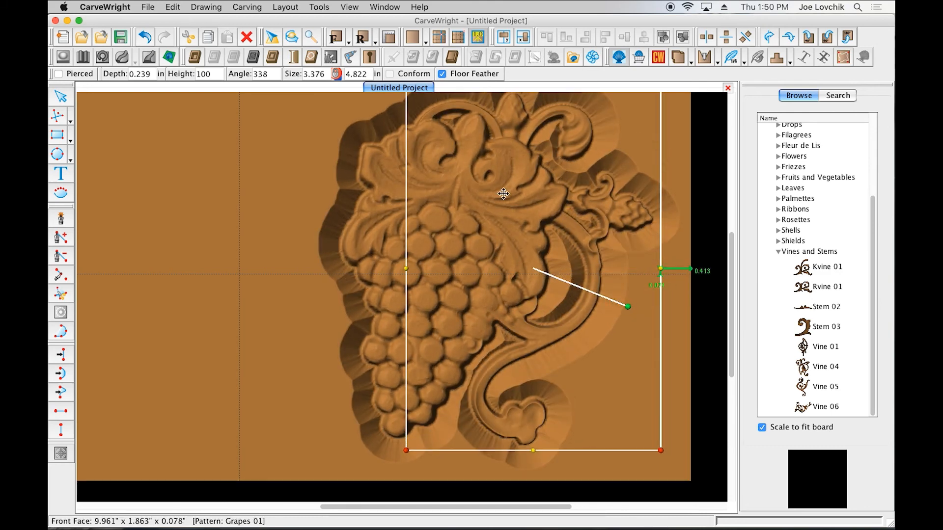
scroll(552, 332, down, 3)
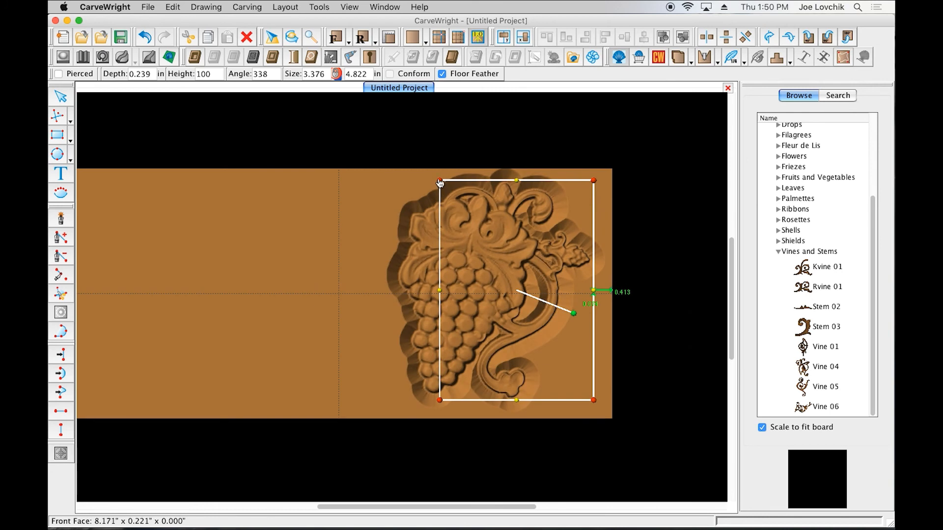
drag(440, 183, 469, 222)
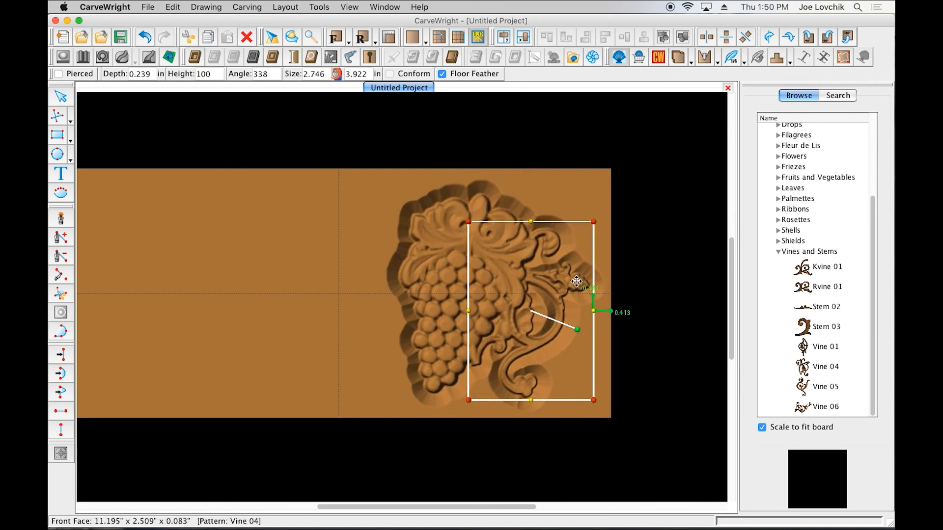
- Shift the grapes pattern left toward the board's centre line, uncovering more of the vine
click(426, 255)
click(448, 263)
drag(449, 263, 432, 261)
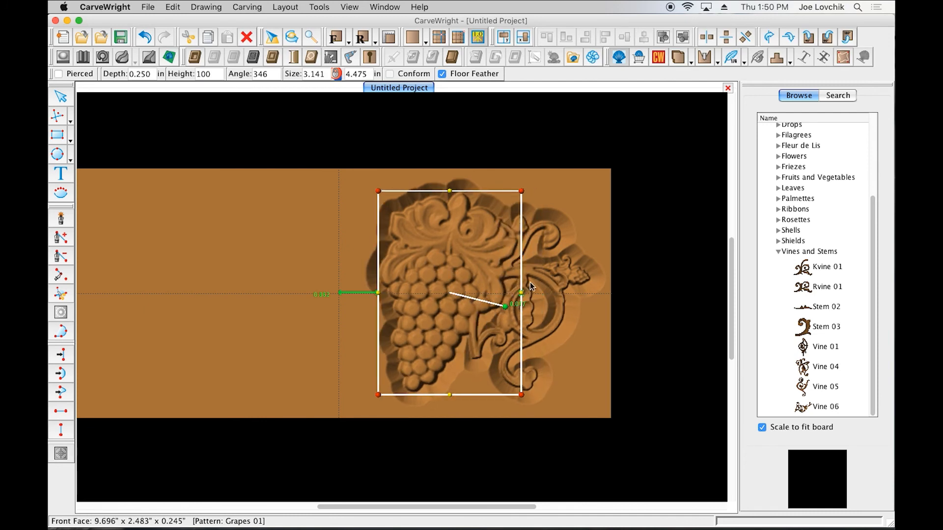
- Rotate the vine further to about 311 degrees and reduce it to about 2.82 by 3.41 in beside the grapes
click(545, 285)
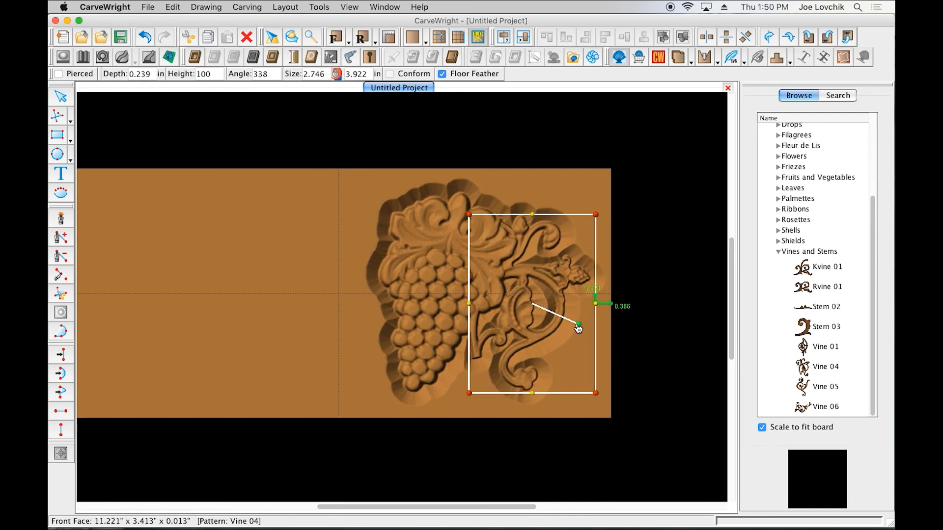
drag(569, 331, 564, 338)
drag(606, 395, 593, 359)
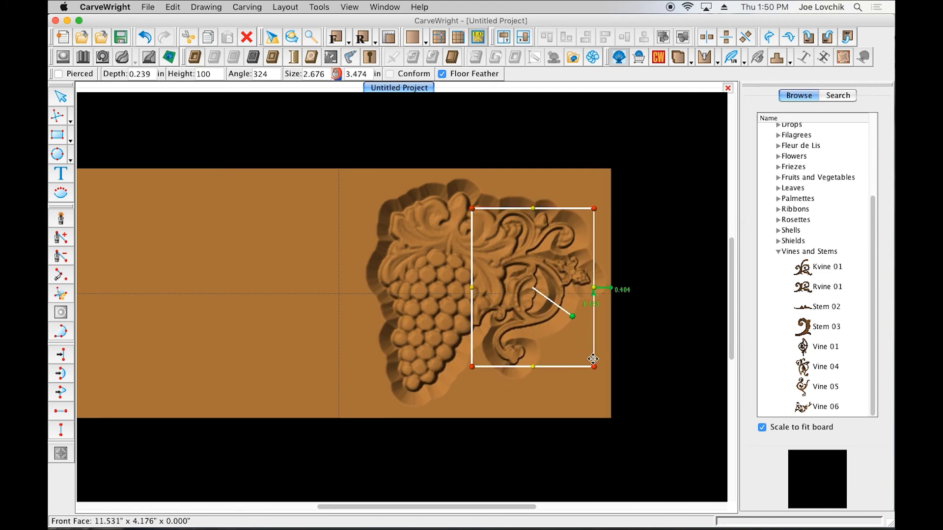
drag(573, 320, 551, 310)
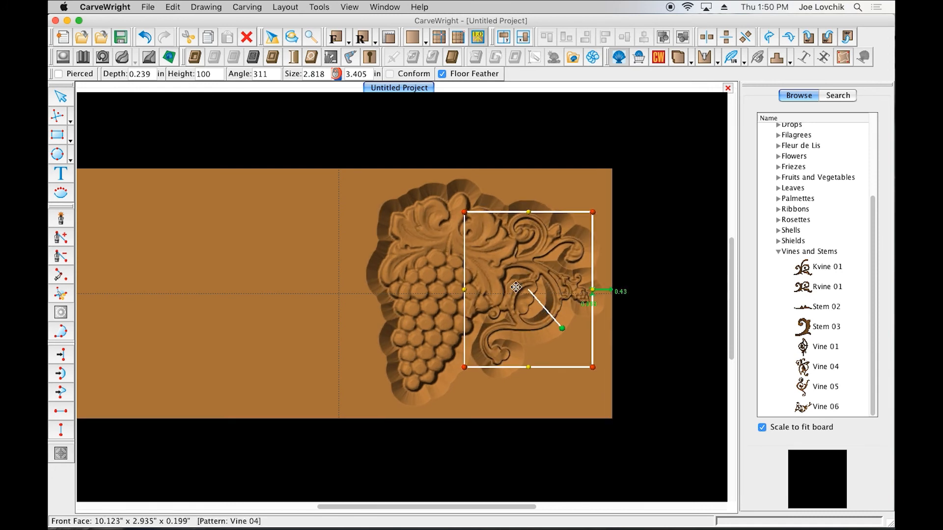
- Examine the overlap between the grapes and the vine, checking each pattern individually and the area where they merge
click(442, 297)
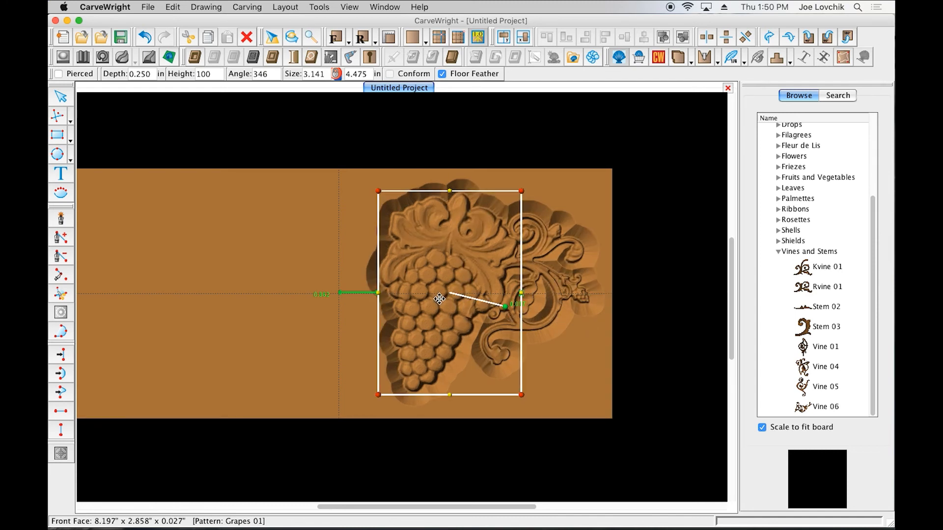
click(562, 329)
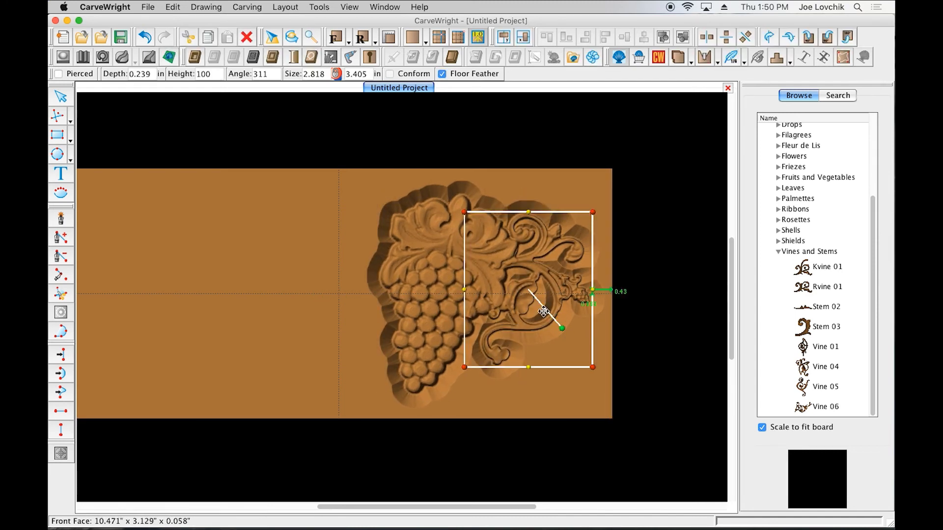
click(353, 255)
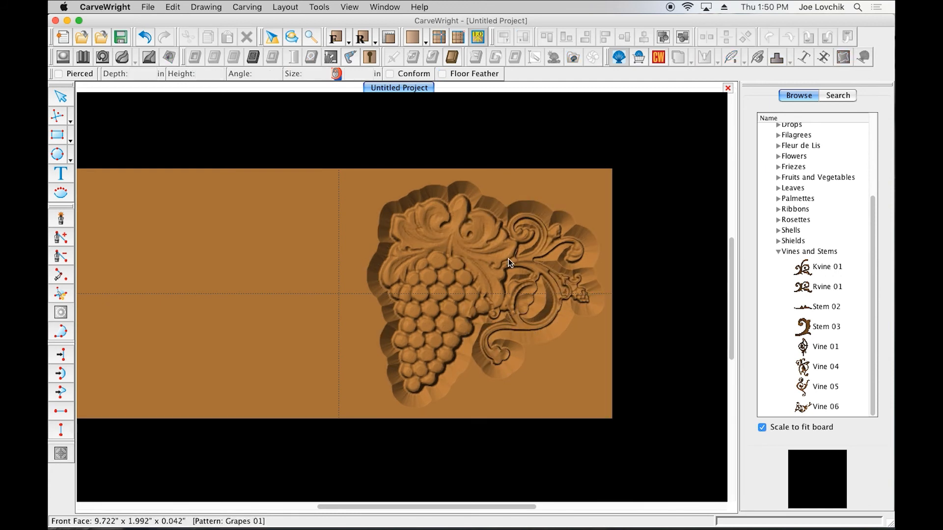
scroll(493, 335, up, 2)
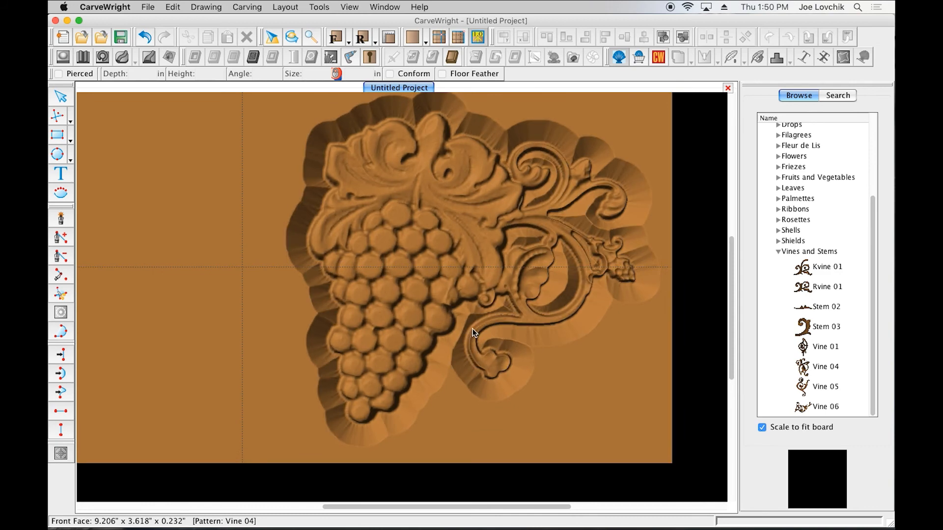
scroll(454, 326, up, 1)
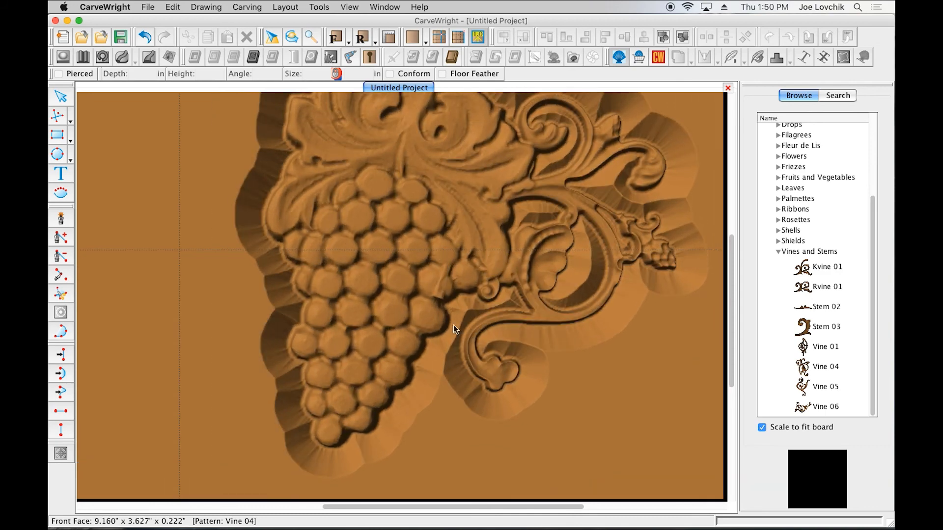
click(542, 273)
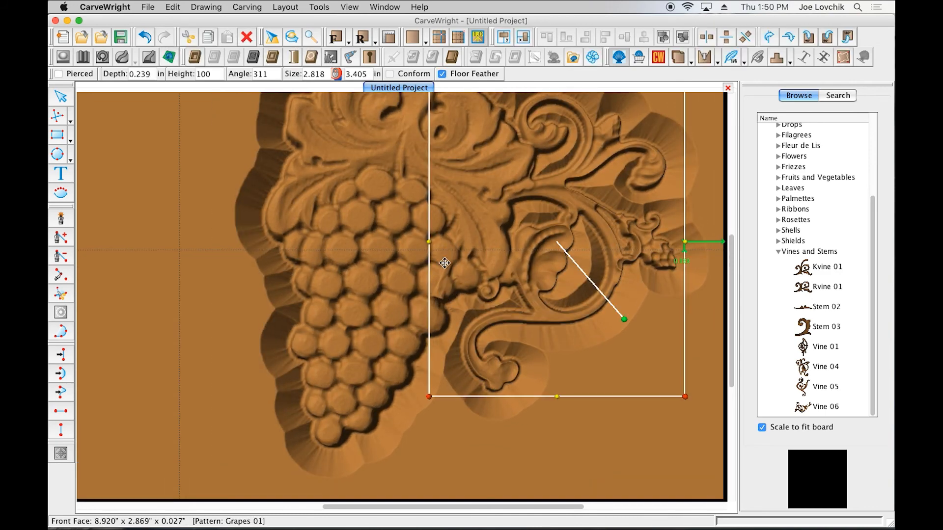
scroll(430, 314, down, 2)
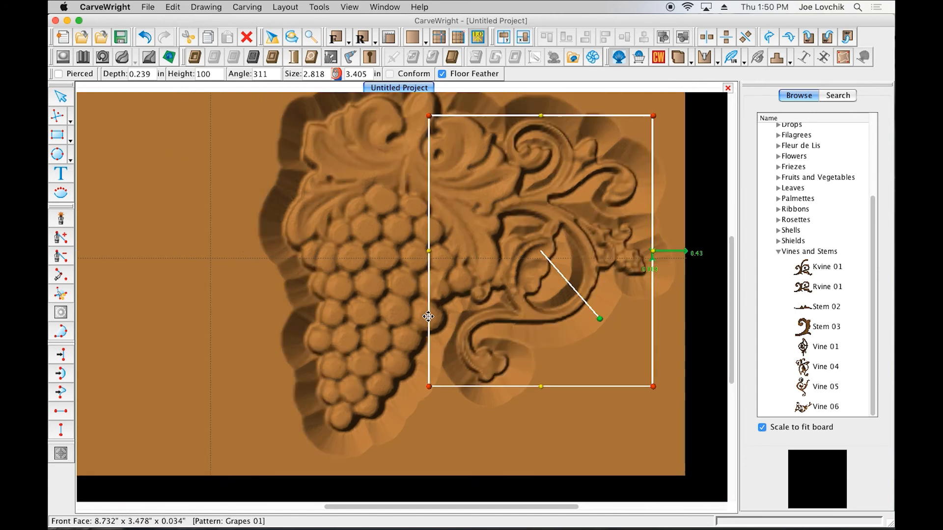
click(266, 200)
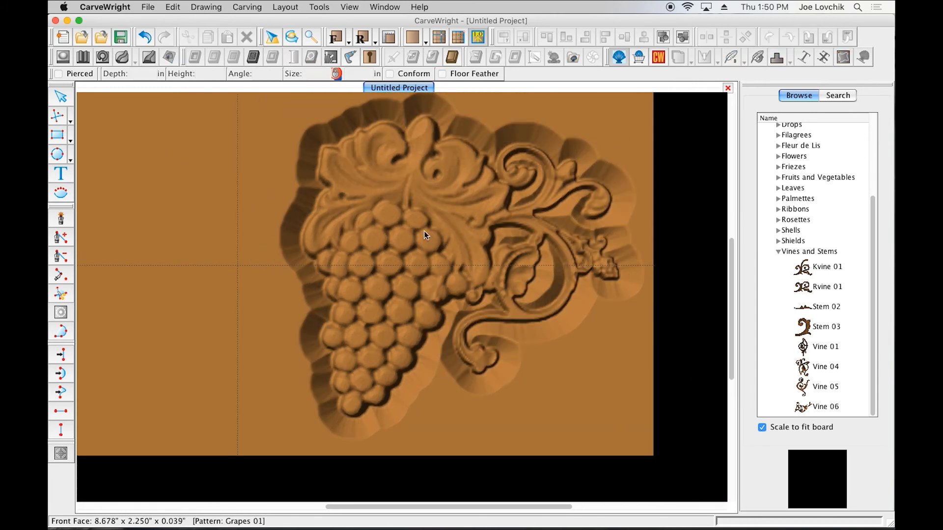
click(541, 221)
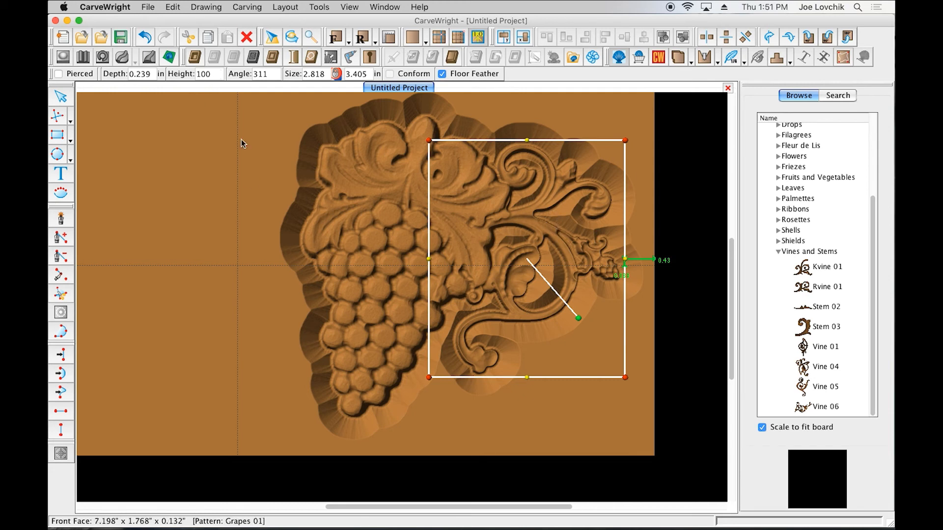
- Compare the depth settings of the vine and the grapes and set the vine's depth to 0.250 in
double_click(150, 74)
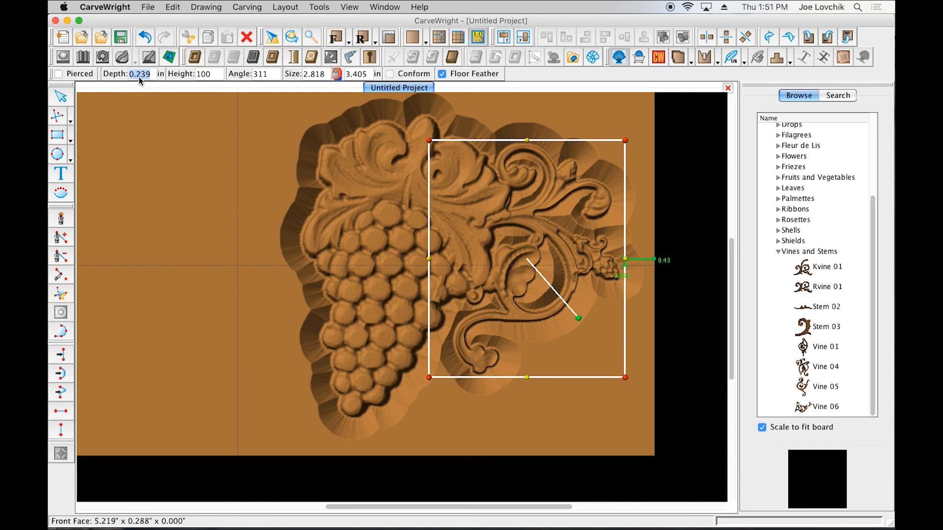
click(364, 181)
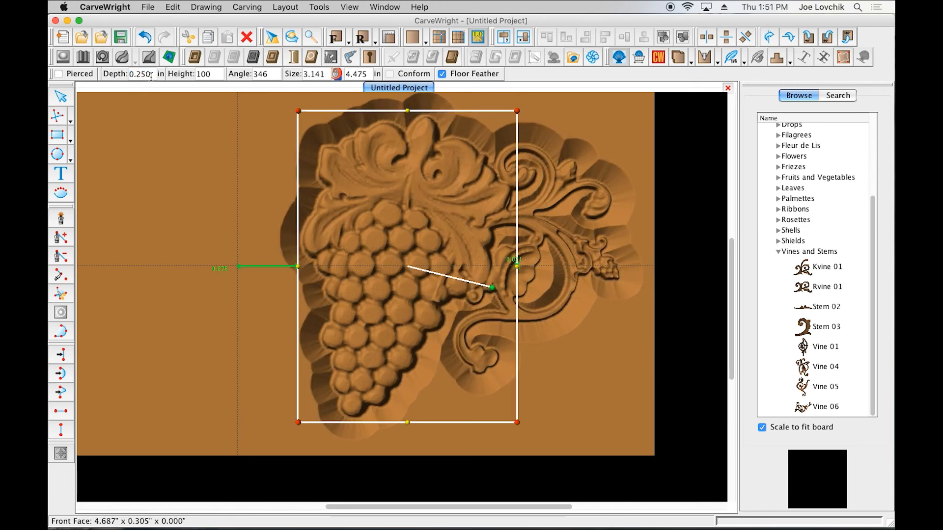
click(544, 230)
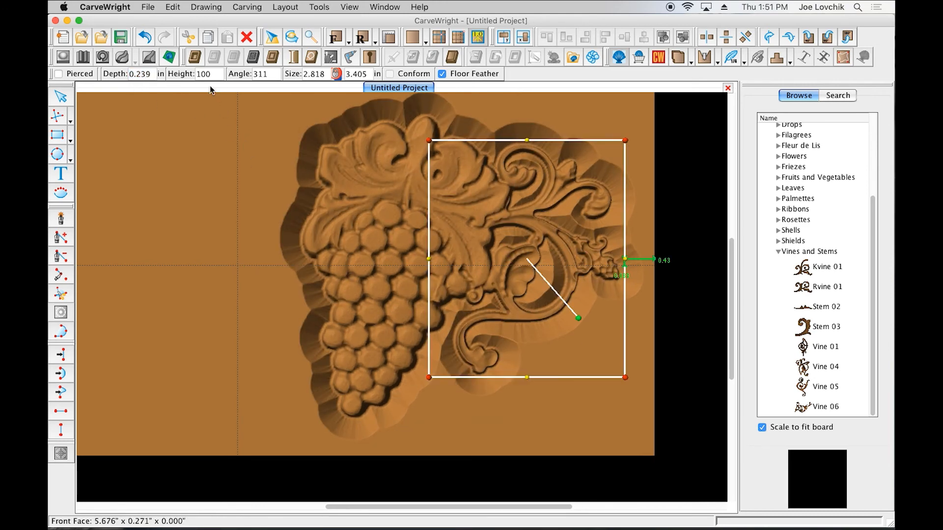
double_click(143, 75)
click(150, 76)
drag(140, 75, 168, 77)
key(Return)
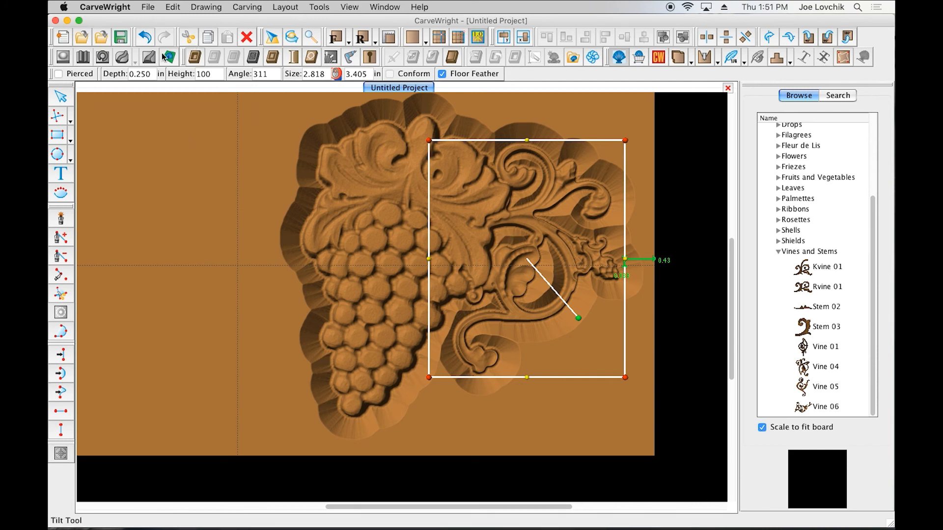
- Set the height of the vine beside the grapes to 80 and deselect it
double_click(150, 74)
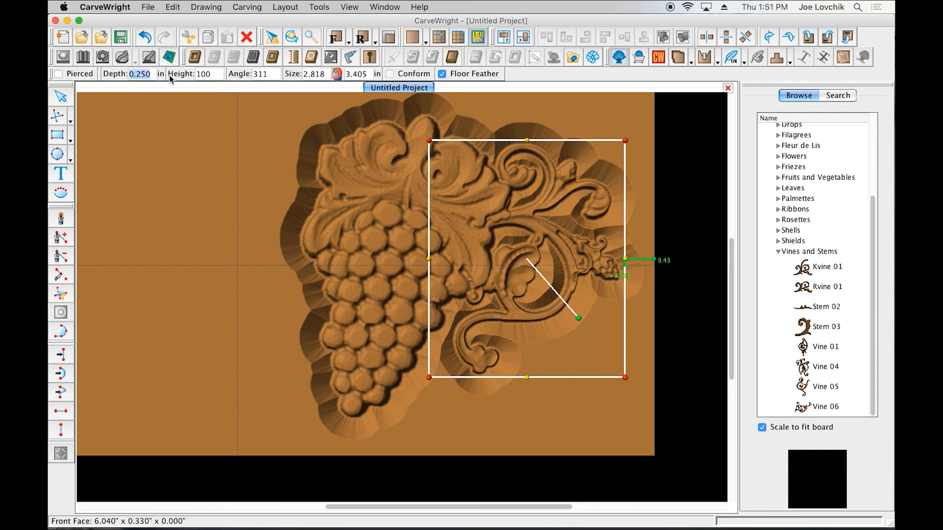
double_click(212, 74)
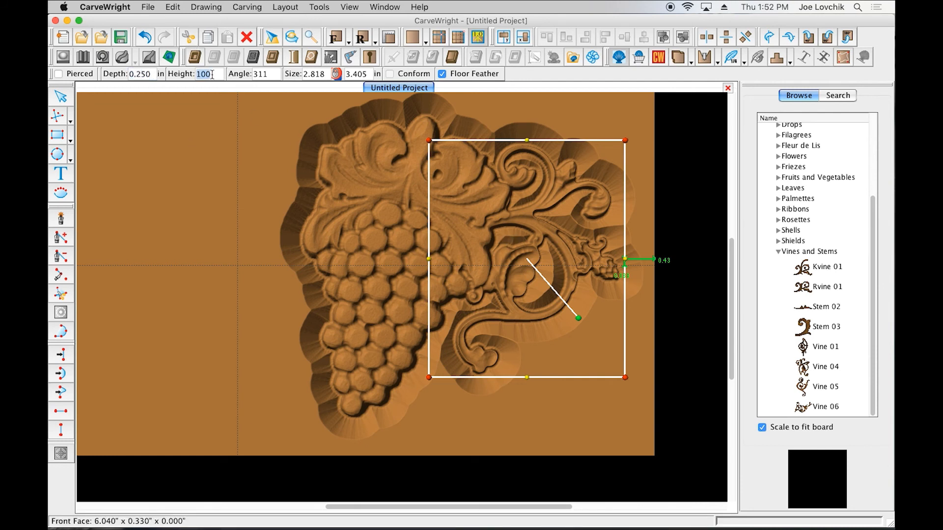
key(Return)
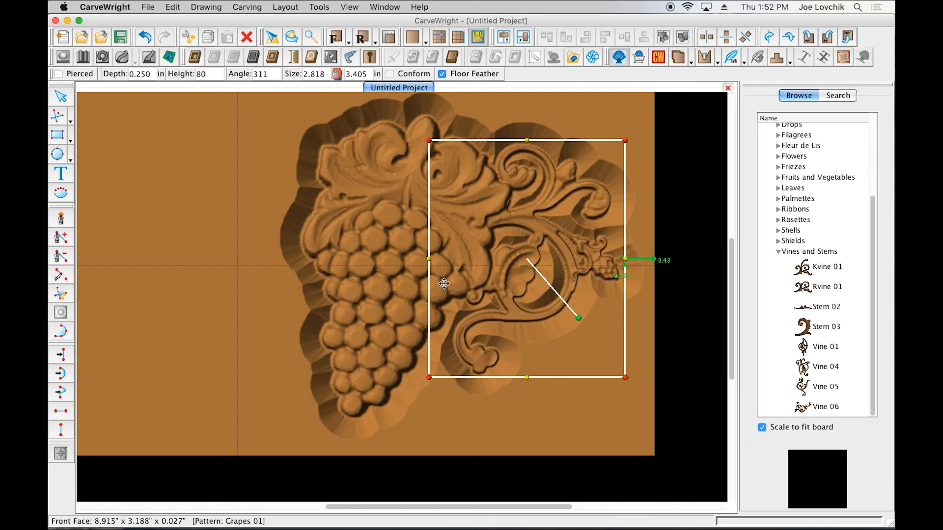
click(594, 392)
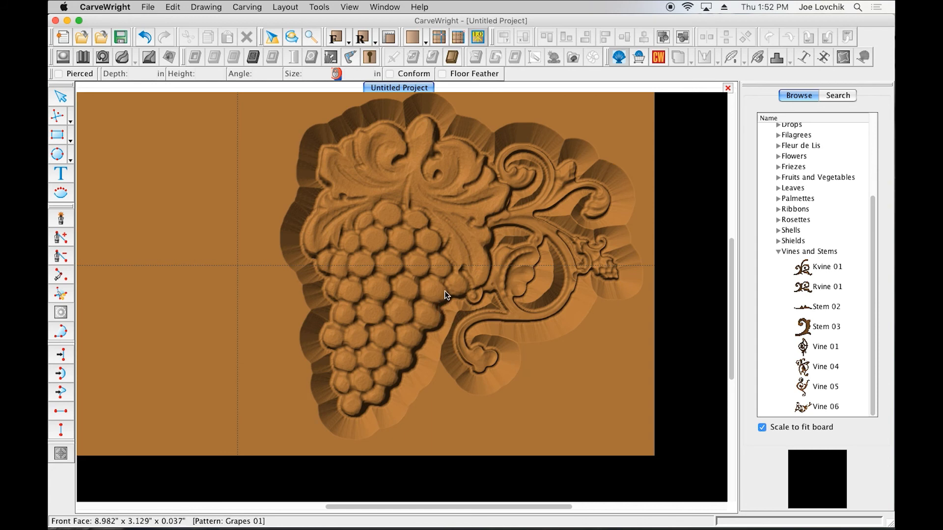
- Try shifting the vine away from the grapes toward the board's right edge, and undo the move
click(520, 216)
drag(521, 216, 546, 229)
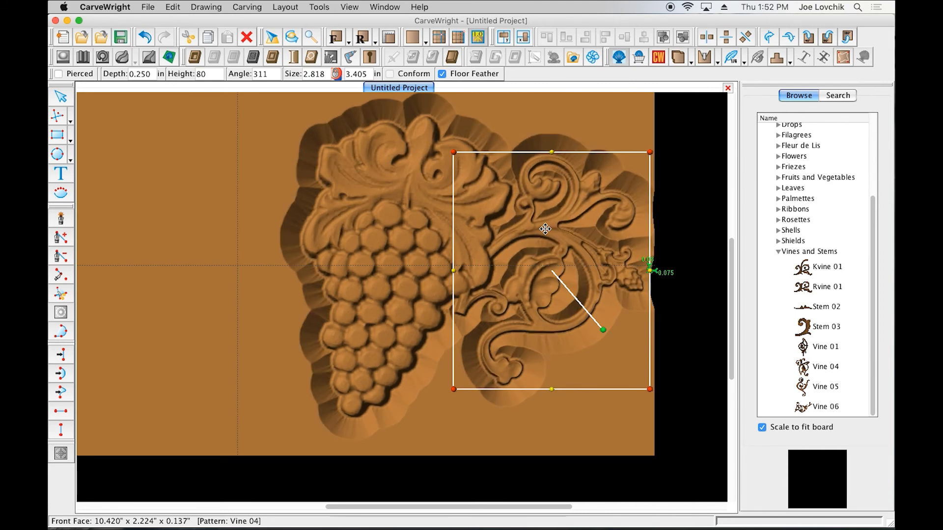
key(super+z)
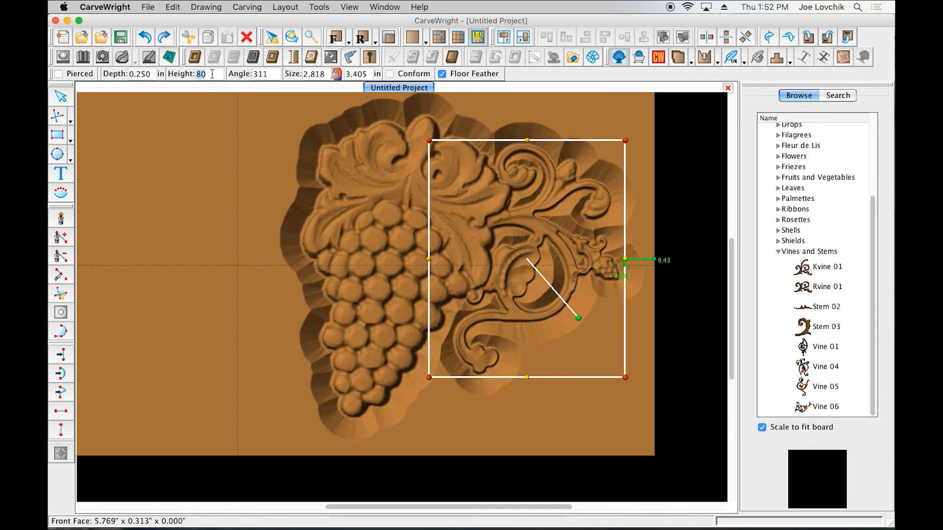
click(382, 210)
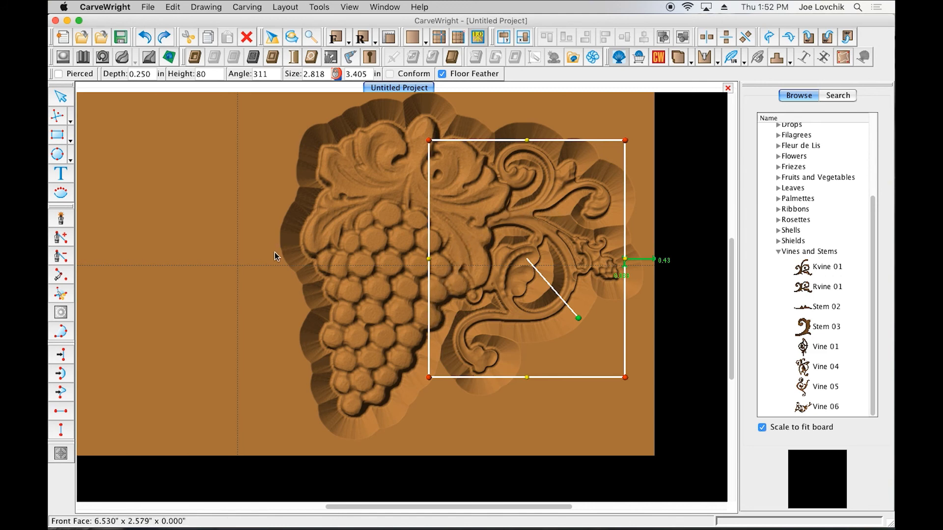
- Add the Vine 06 pattern to the left part of the board, overlapping the grapes, about 0.47 in below the top edge
click(269, 274)
scroll(310, 278, up, 2)
scroll(310, 279, down, 2)
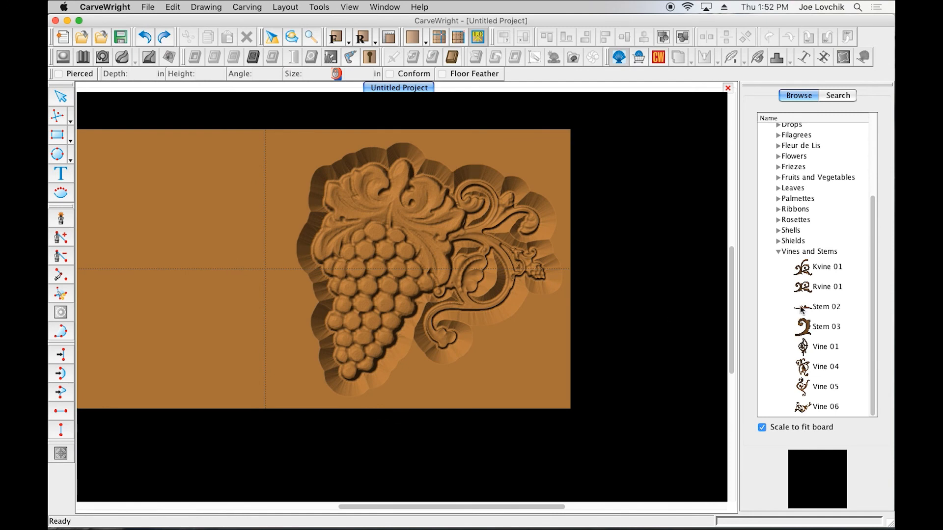
click(796, 377)
drag(804, 414, 211, 246)
scroll(258, 362, down, 5)
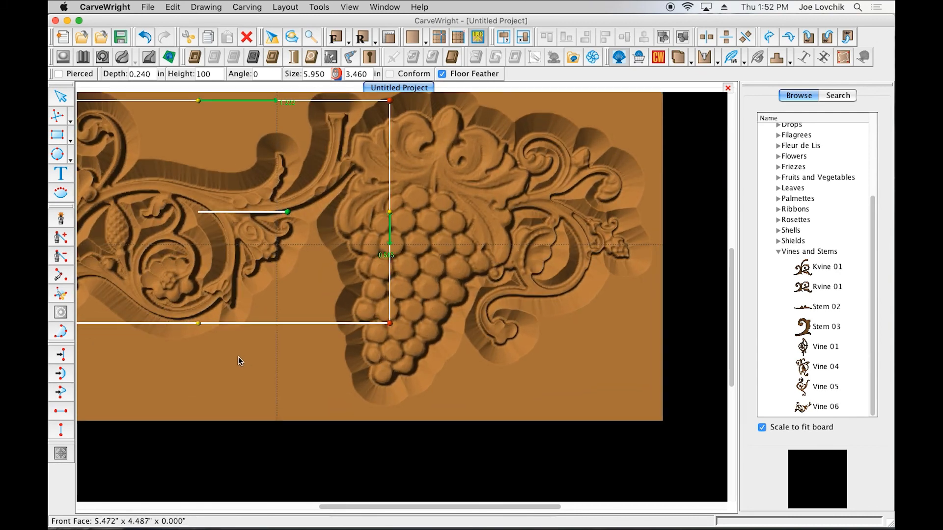
scroll(129, 312, up, 3)
drag(302, 306, 289, 304)
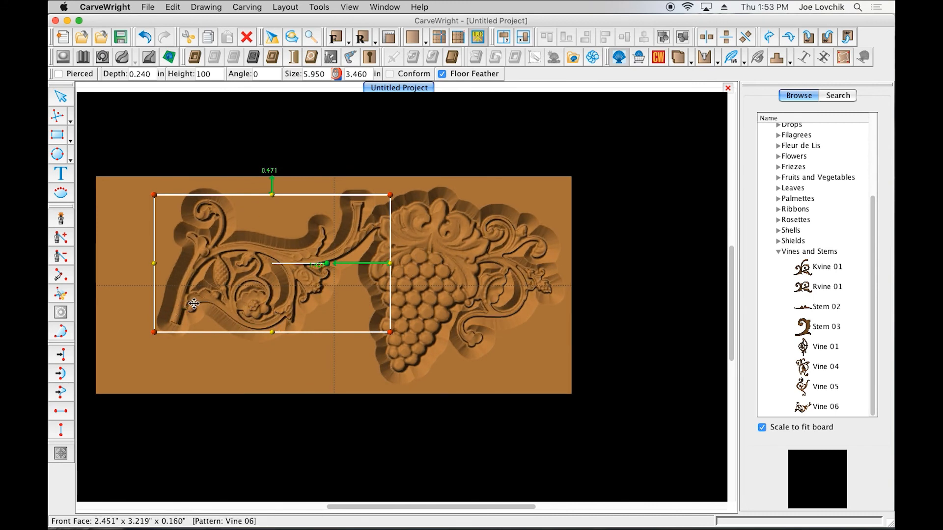
- Flip the Vine 06 pattern horizontally so its stem faces the grapes
right_click(195, 271)
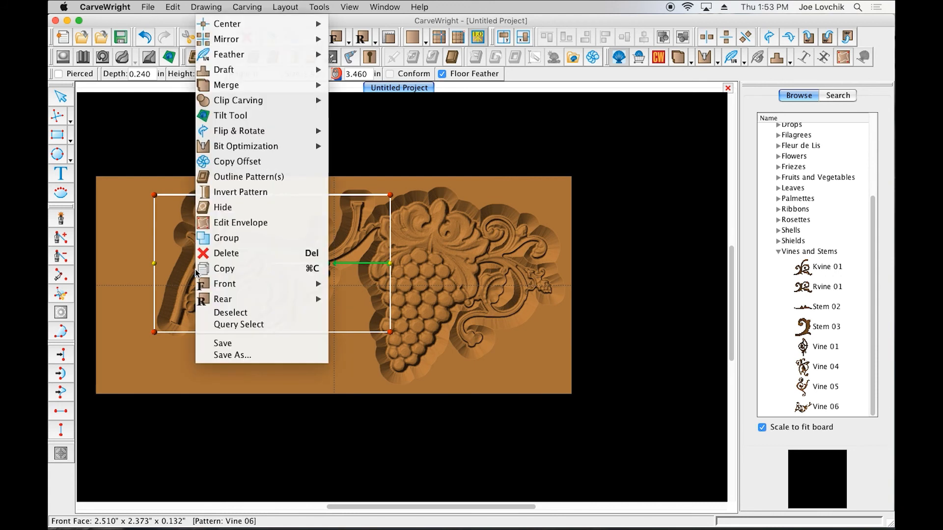
mouse_move(240, 135)
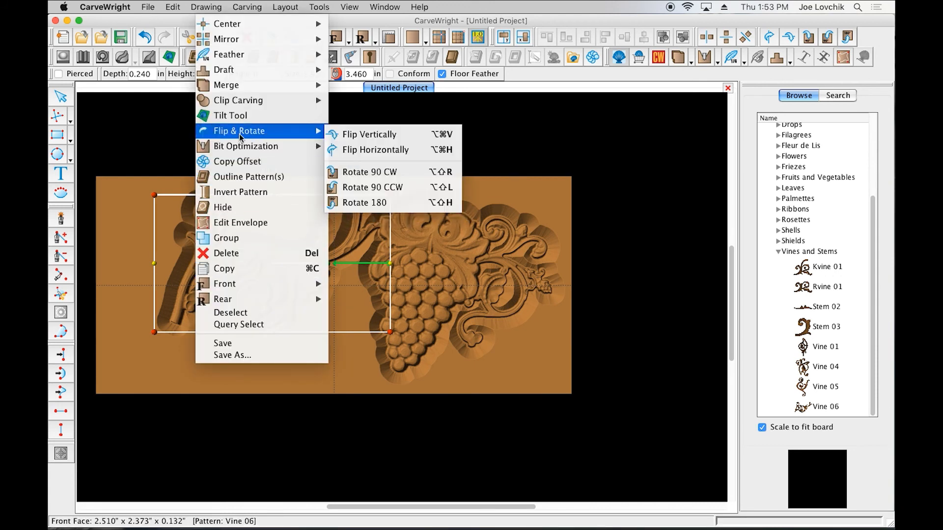
click(352, 151)
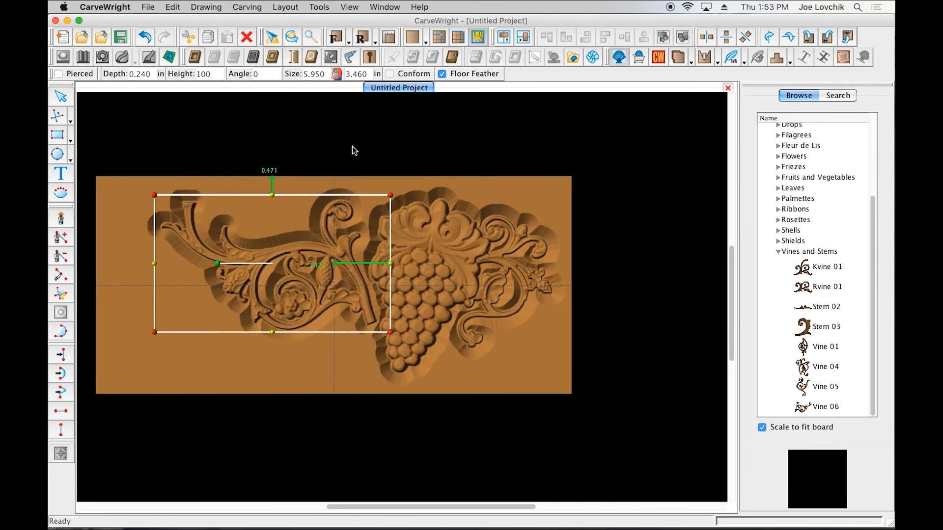
- Shrink Vine 06 to about 4.17 by 2.43 in and position it against the upper left of the grapes
drag(328, 305, 348, 295)
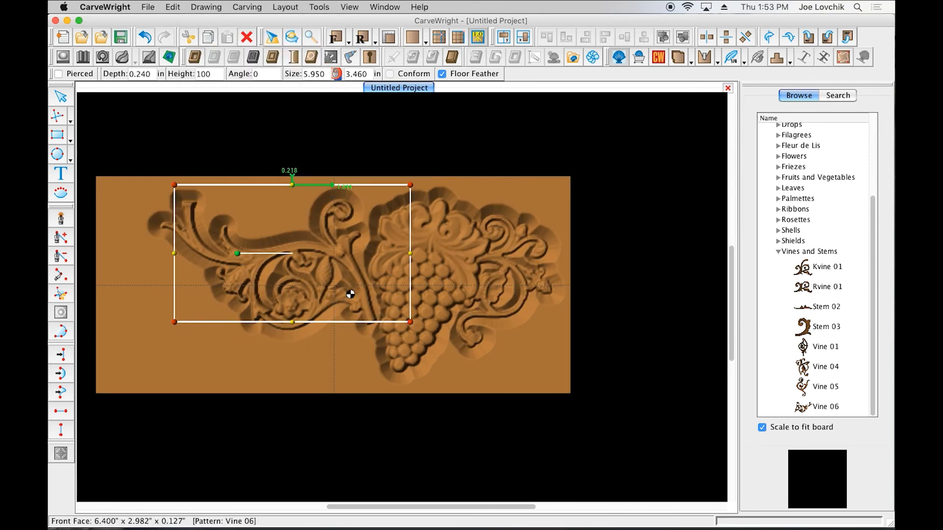
drag(177, 324, 245, 293)
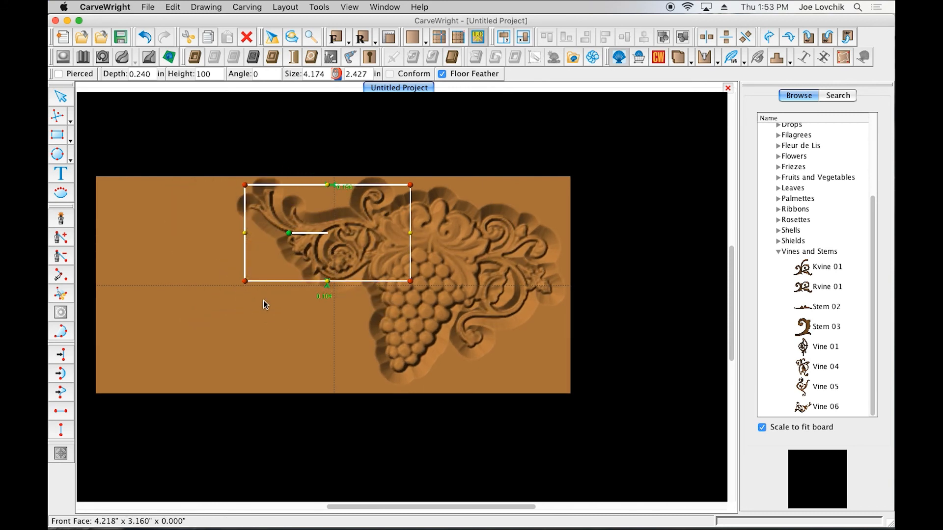
drag(342, 253, 333, 255)
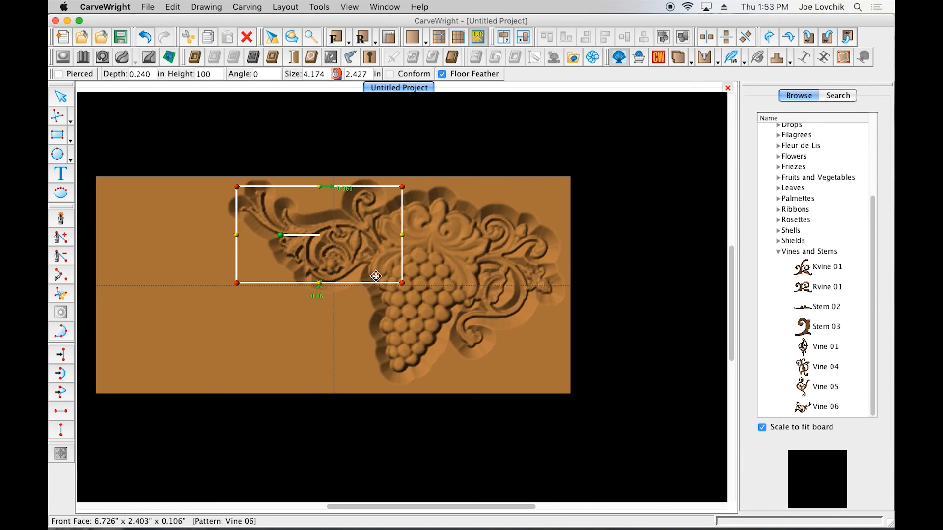
- Rotate Vine 06 to about 346 degrees, at about 4.50 by 2.62 in, and fit it against the grape leaves
drag(278, 237, 277, 235)
drag(340, 256, 337, 263)
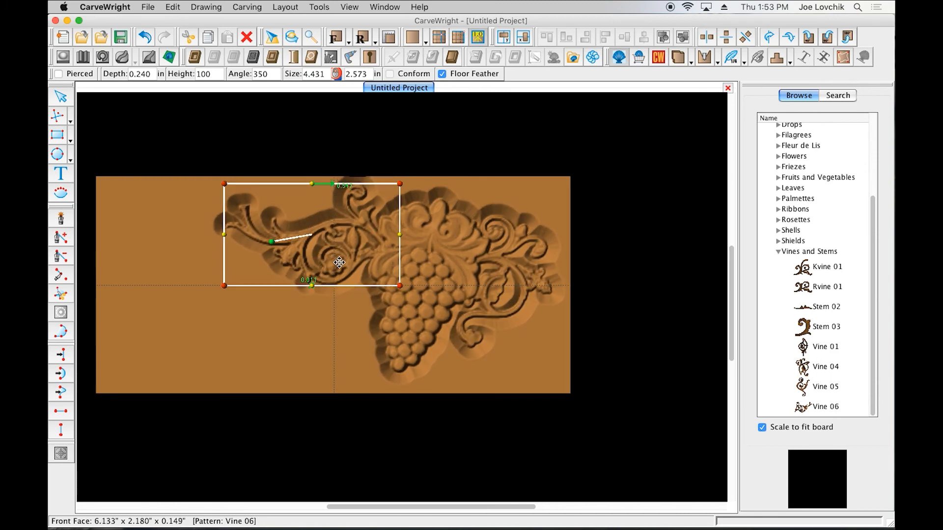
drag(274, 247, 273, 246)
scroll(313, 268, up, 3)
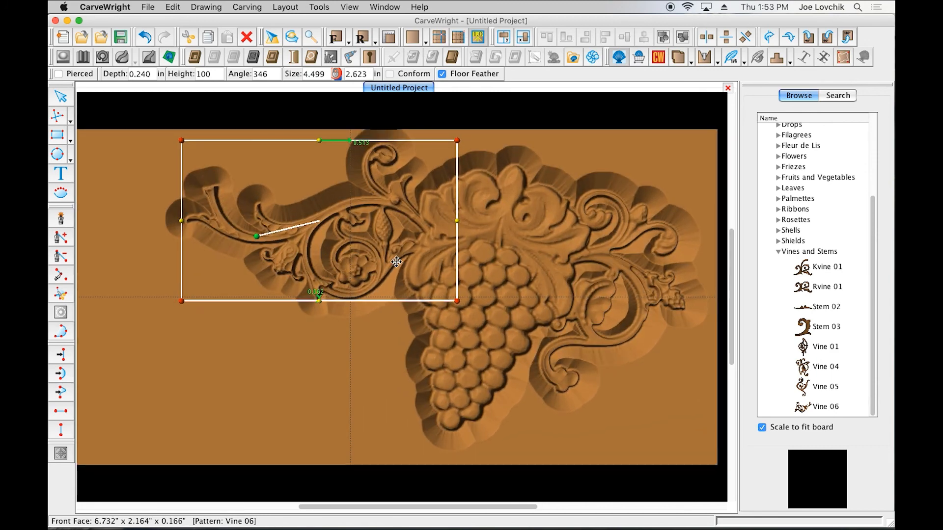
- Set the depth of Vine 06 to 0.25 in and deselect it to view the whole board
scroll(427, 264, up, 2)
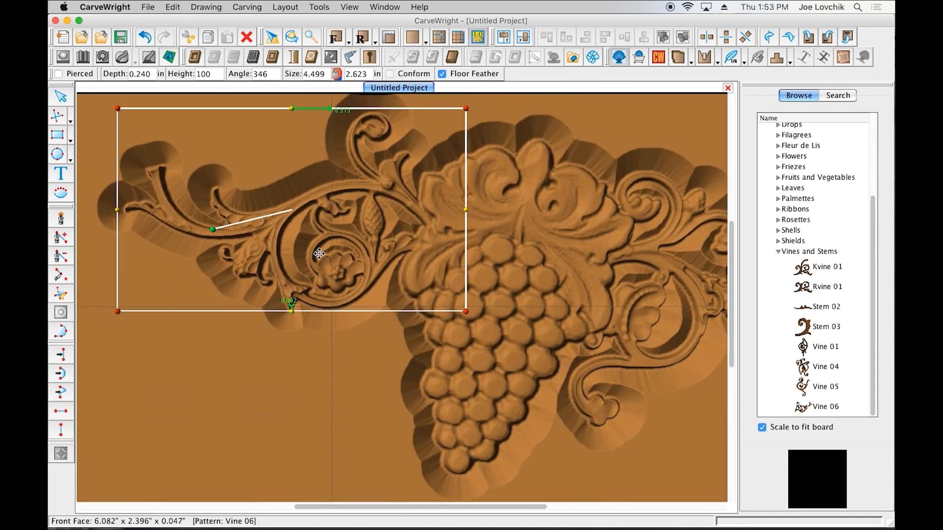
double_click(150, 74)
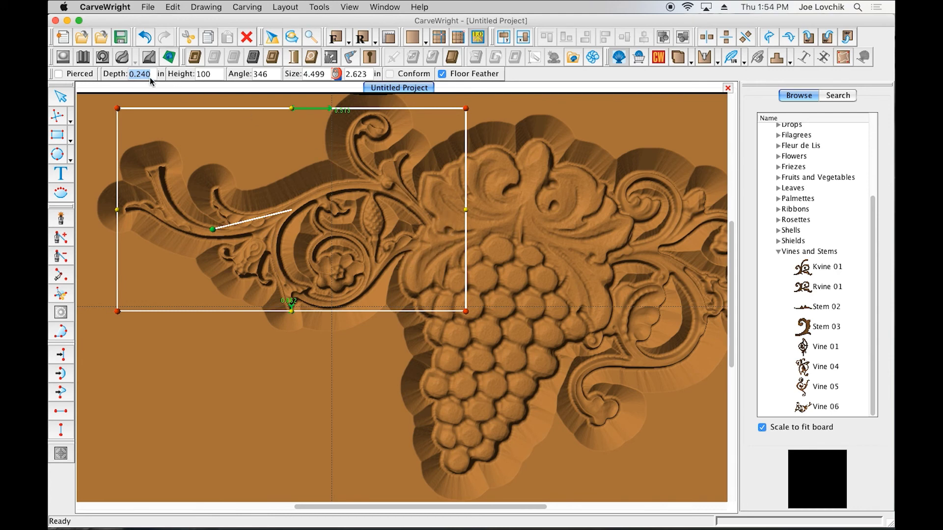
text(.25)
key(Return)
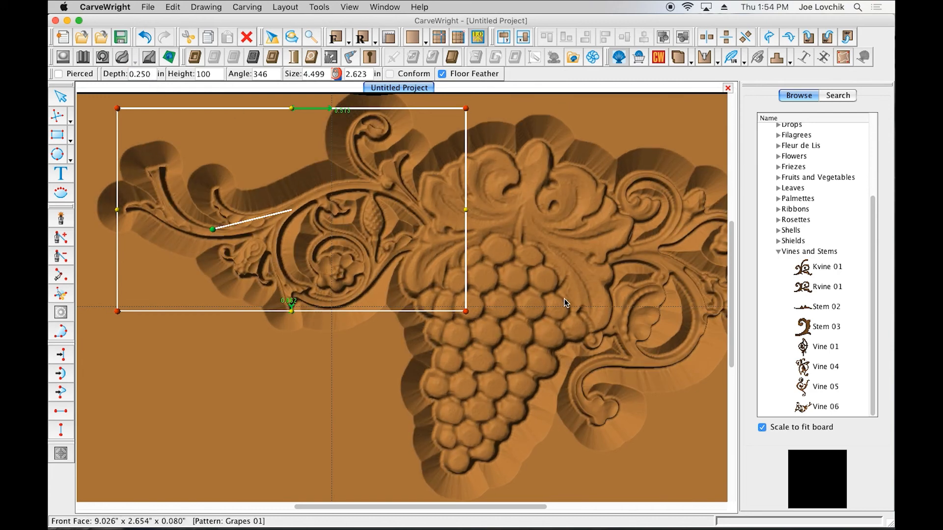
scroll(311, 337, down, 3)
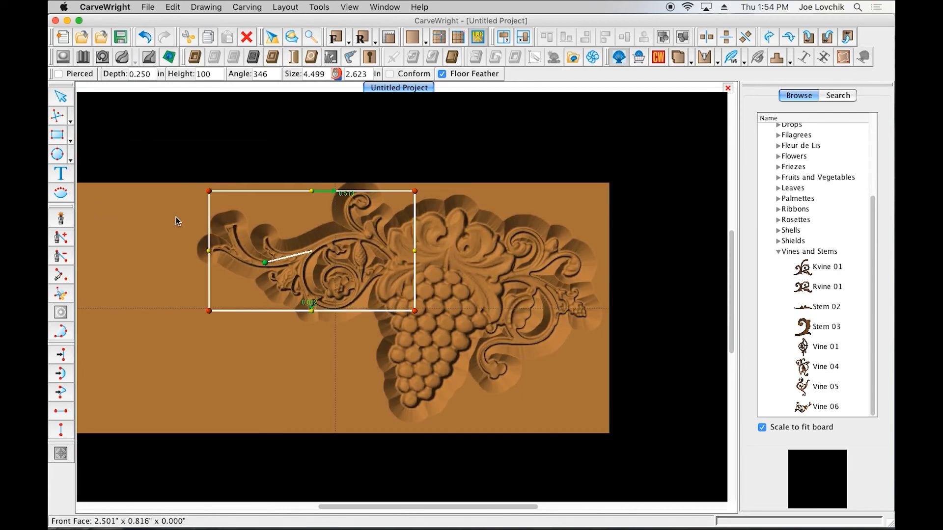
click(176, 218)
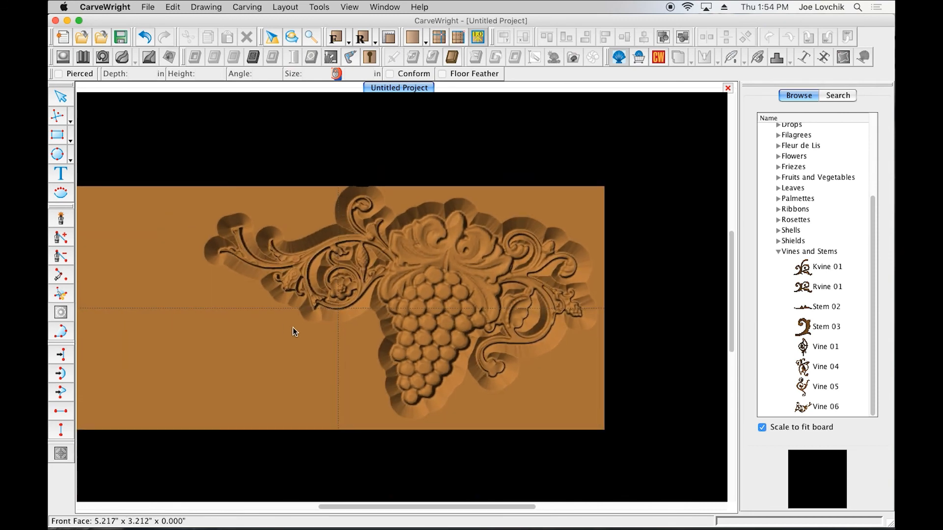
scroll(288, 325, down, 2)
scroll(287, 319, up, 2)
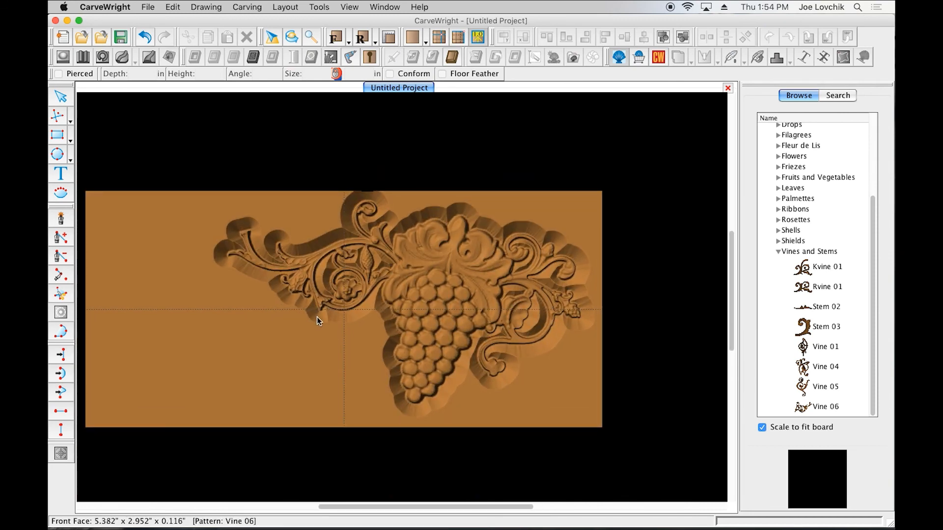
- Select all three patterns on the board, set their shared depth to 0.125 in, and clear the selection
click(363, 207)
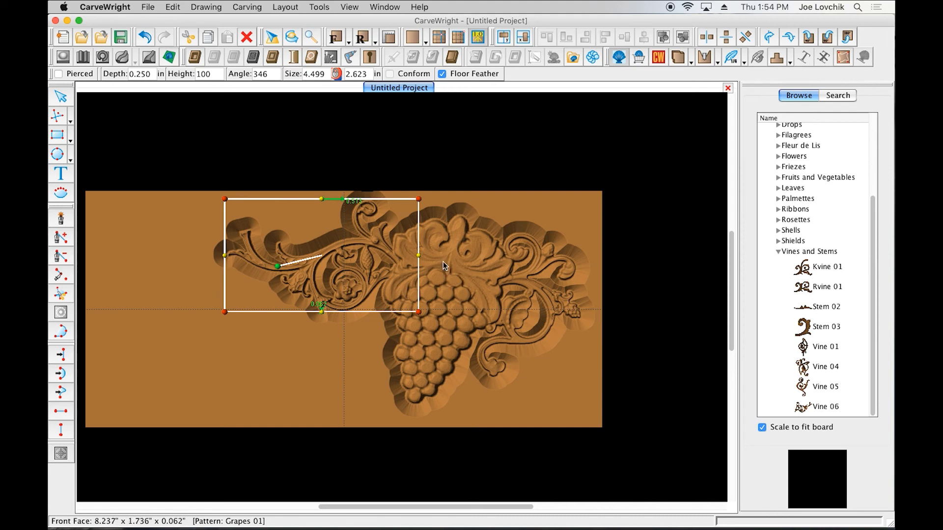
click(349, 348)
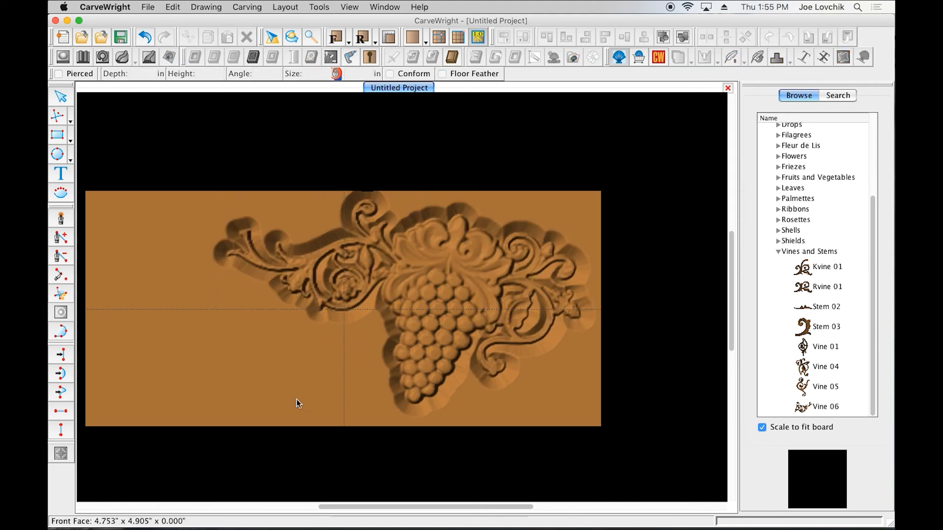
right_click(347, 346)
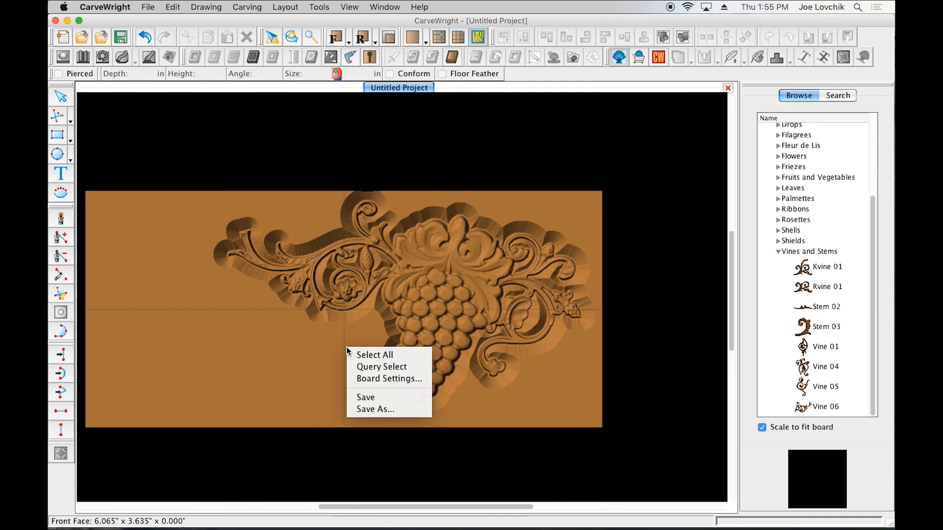
click(376, 357)
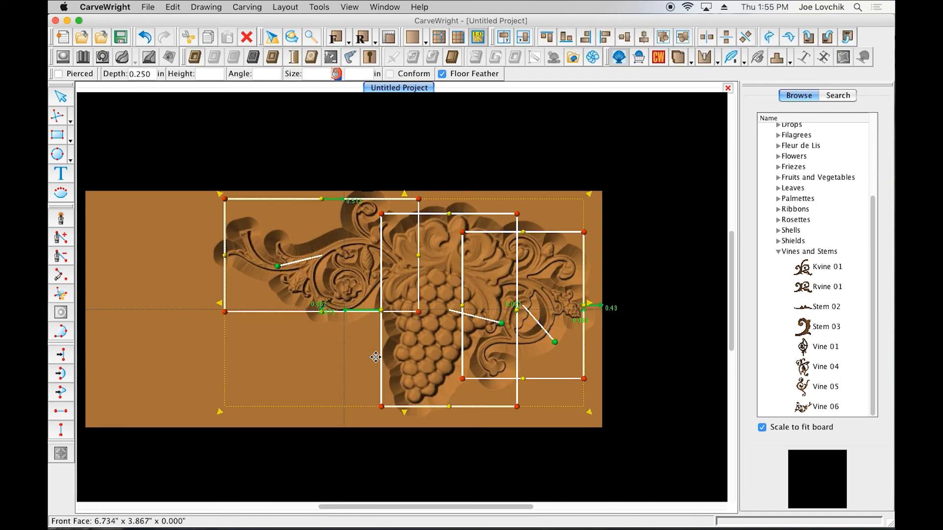
double_click(147, 75)
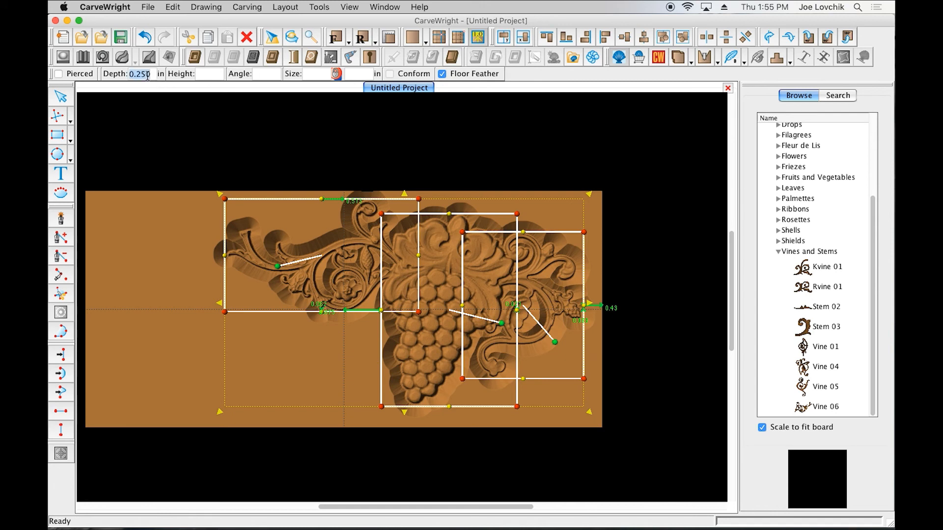
text(.125)
key(Return)
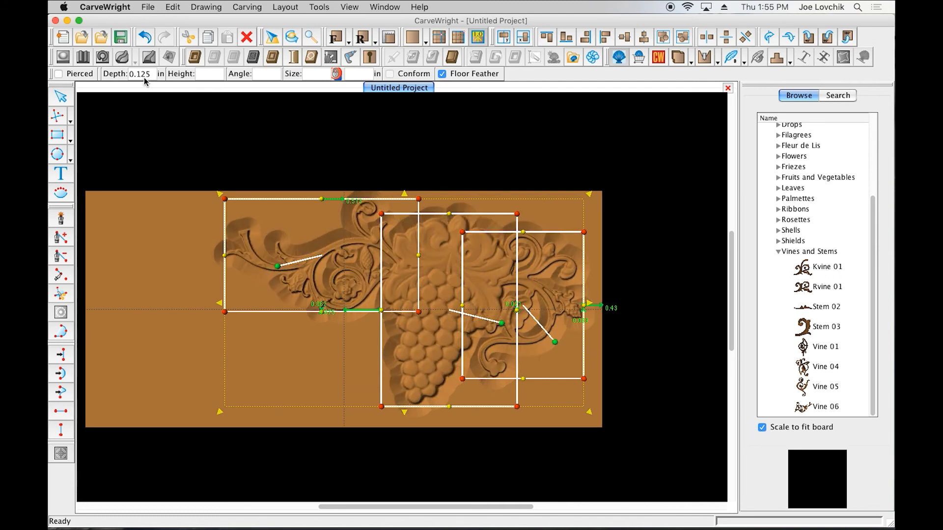
click(363, 339)
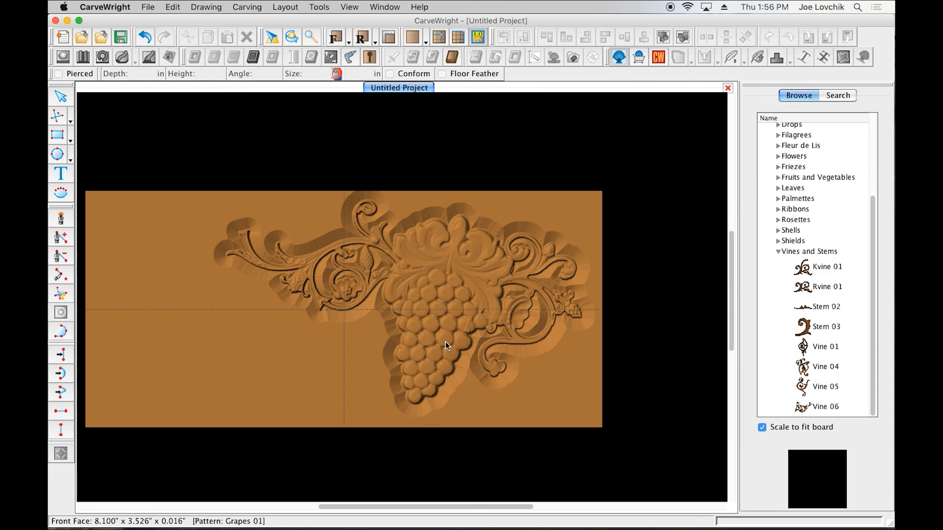
scroll(475, 328, up, 5)
scroll(350, 309, down, 5)
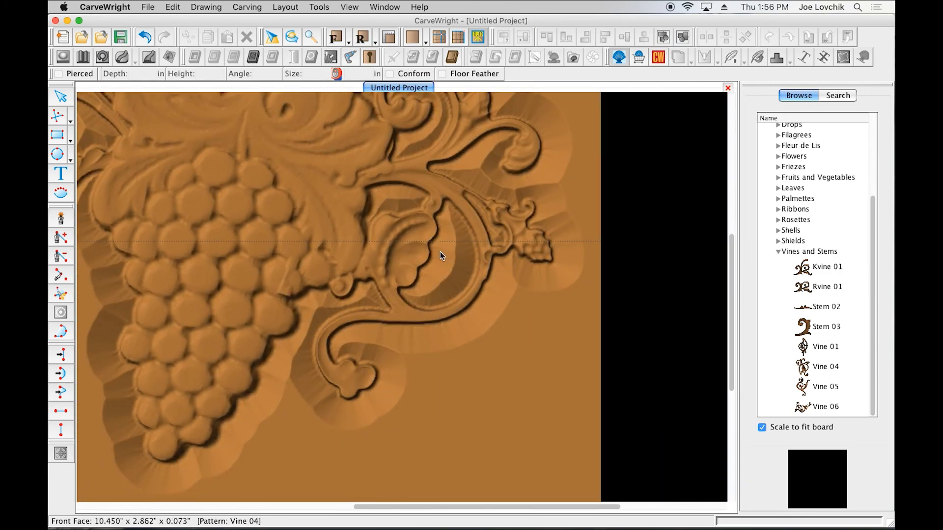
click(456, 197)
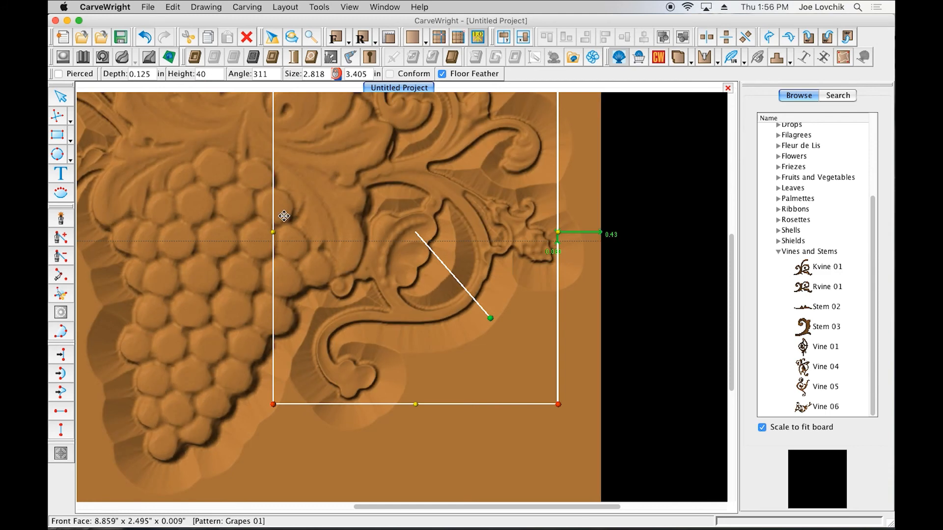
scroll(284, 216, down, 3)
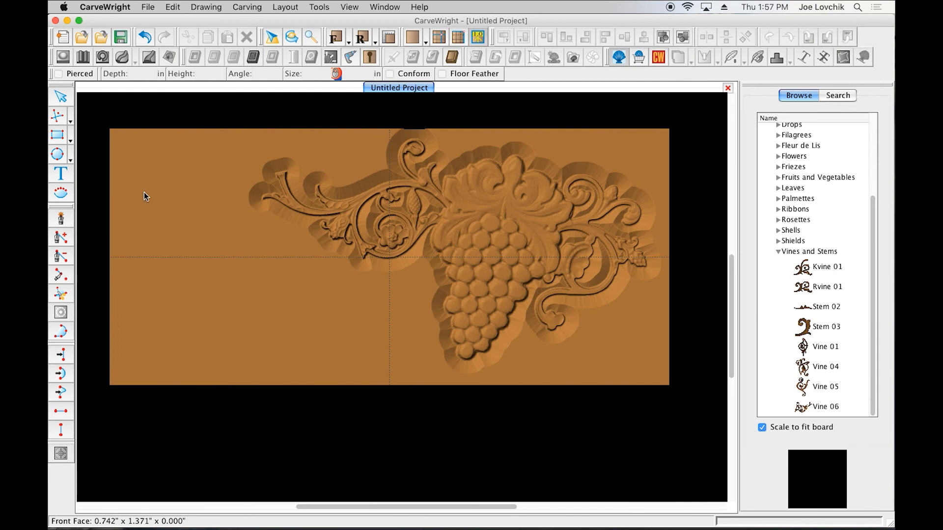
- Start a text object on the empty left part of the board and choose the Kokonor font
click(61, 175)
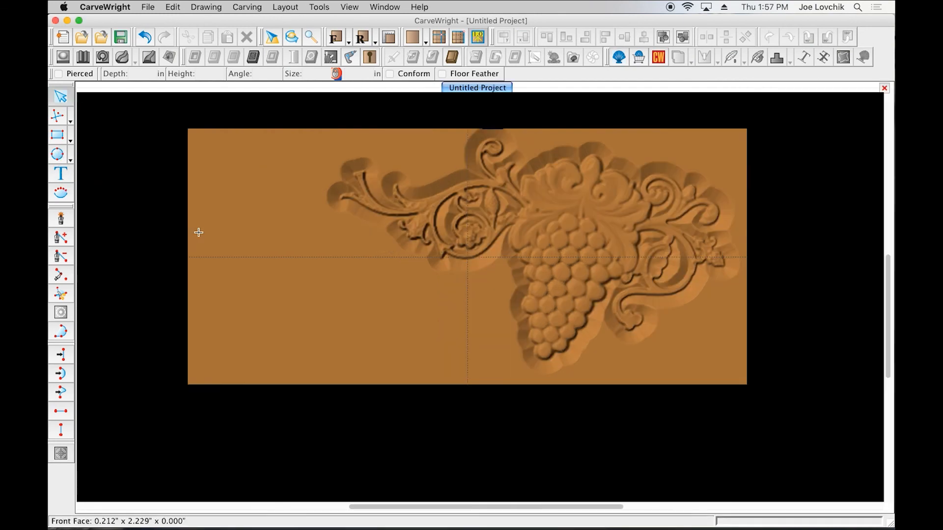
click(311, 240)
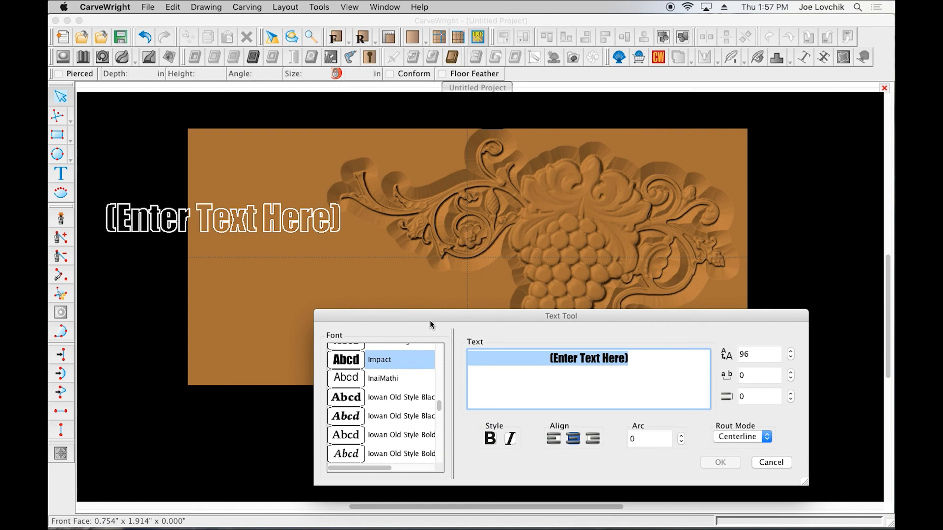
drag(438, 314, 378, 275)
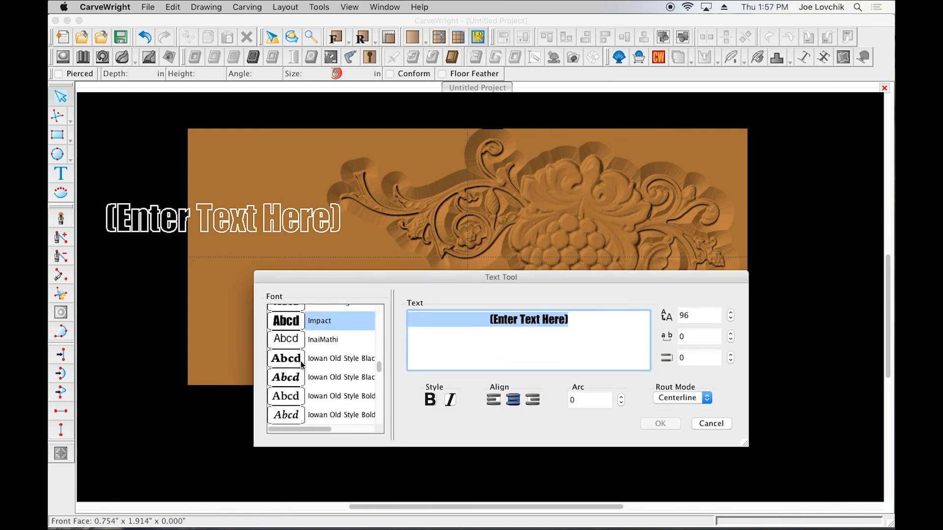
click(290, 418)
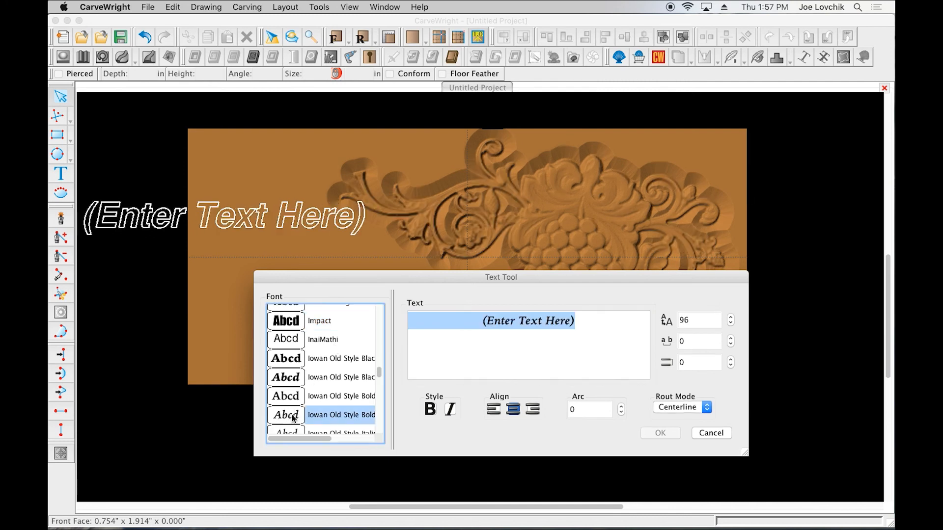
scroll(301, 342, down, 5)
click(292, 342)
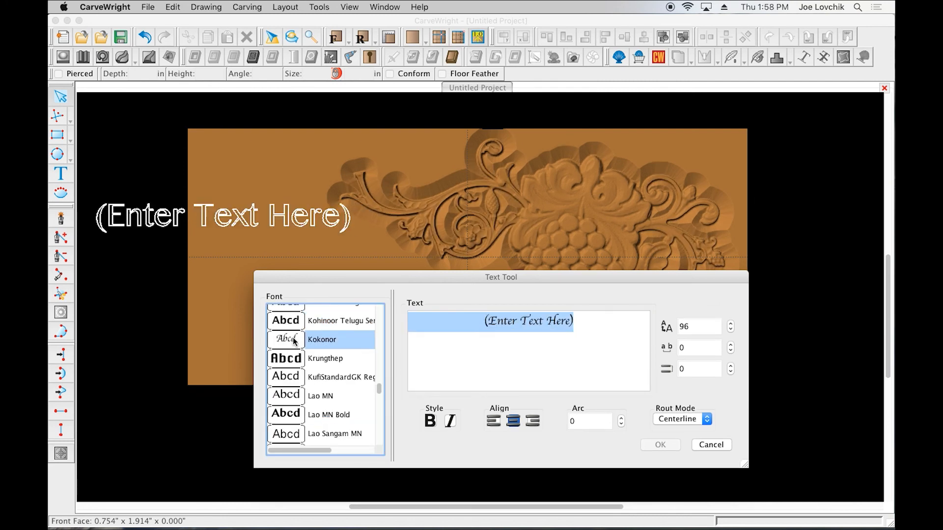
- Enter "Fine" and "Wine" on two lines, with the second line indented by spaces
click(547, 332)
text(Fine)
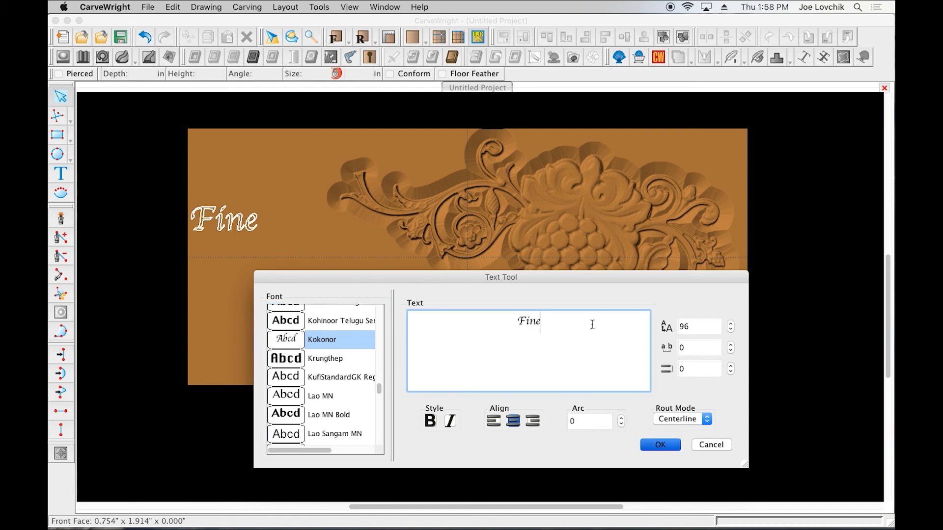
key(Return)
text(Wine)
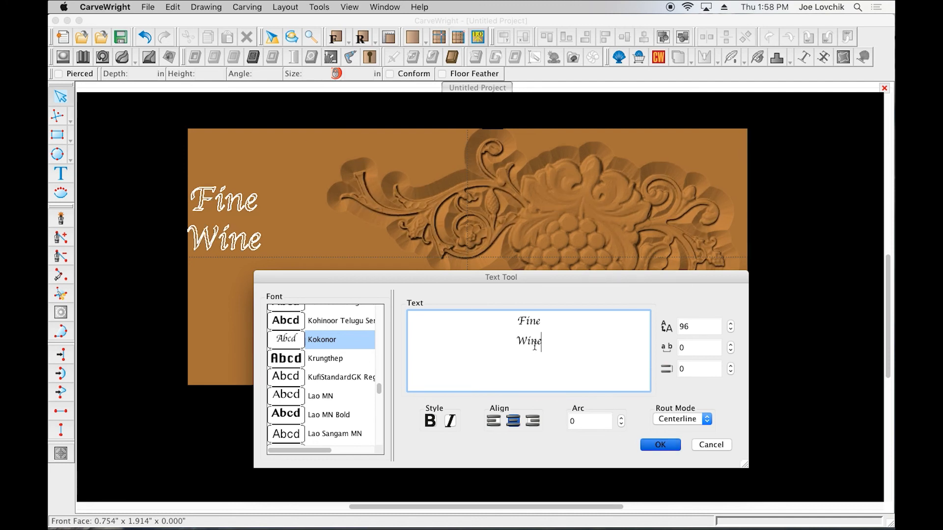
click(517, 341)
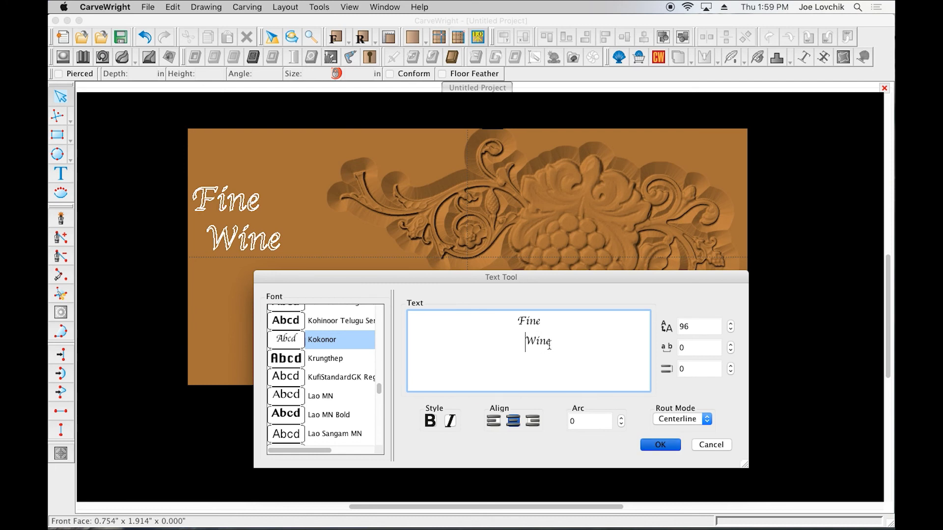
- Select both lines of the text and set the spacing between lines to -10
drag(558, 342, 513, 320)
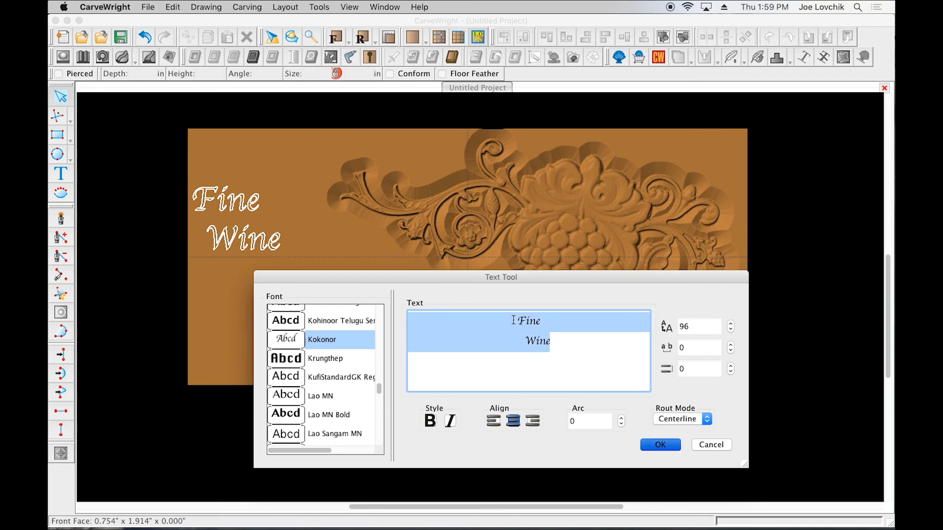
click(731, 373)
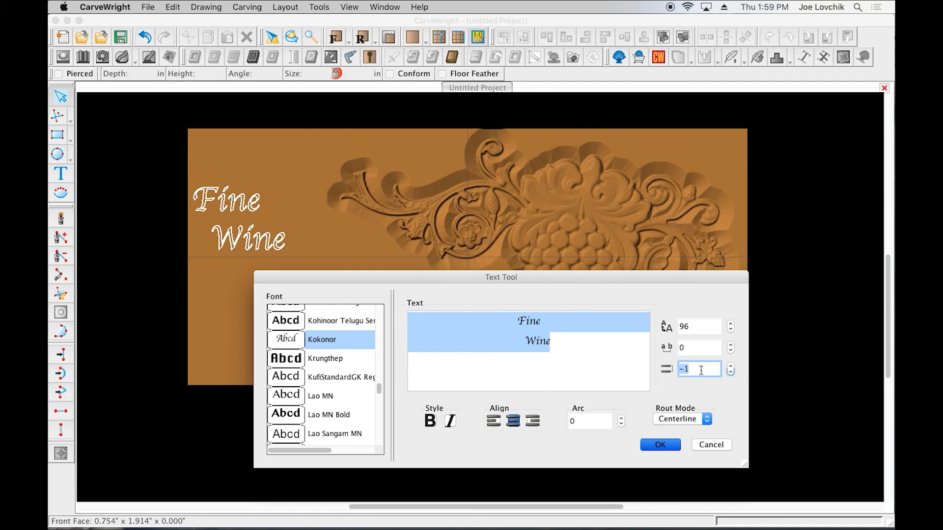
text(-)
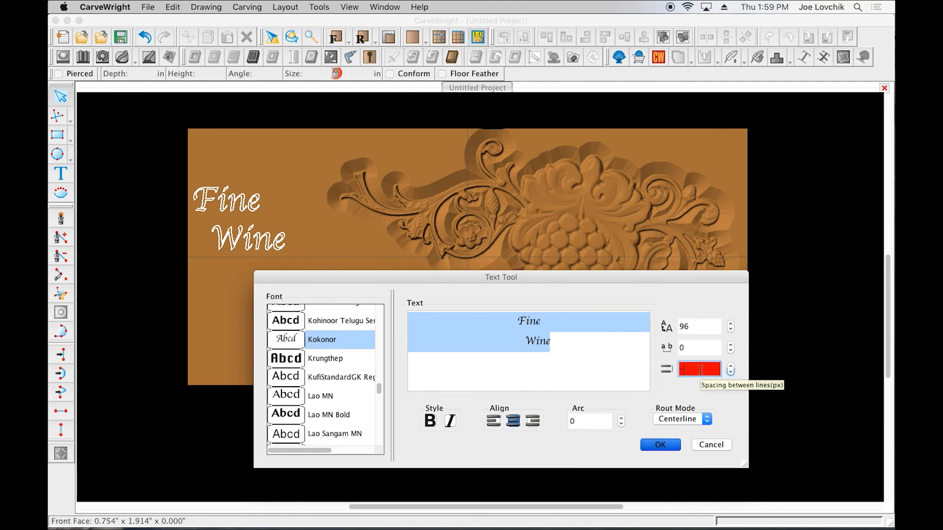
text(10)
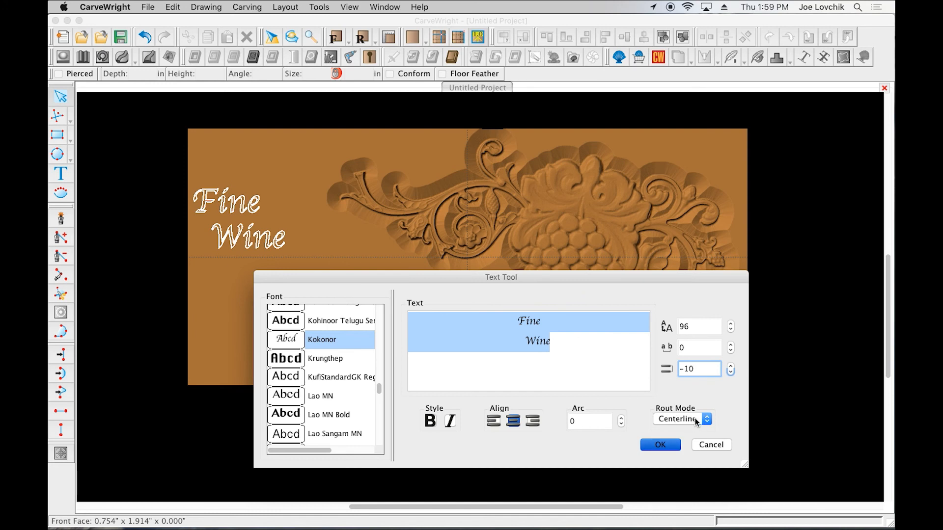
- Set the text's rout mode to Raster, make it italic, and place it on the board
click(707, 420)
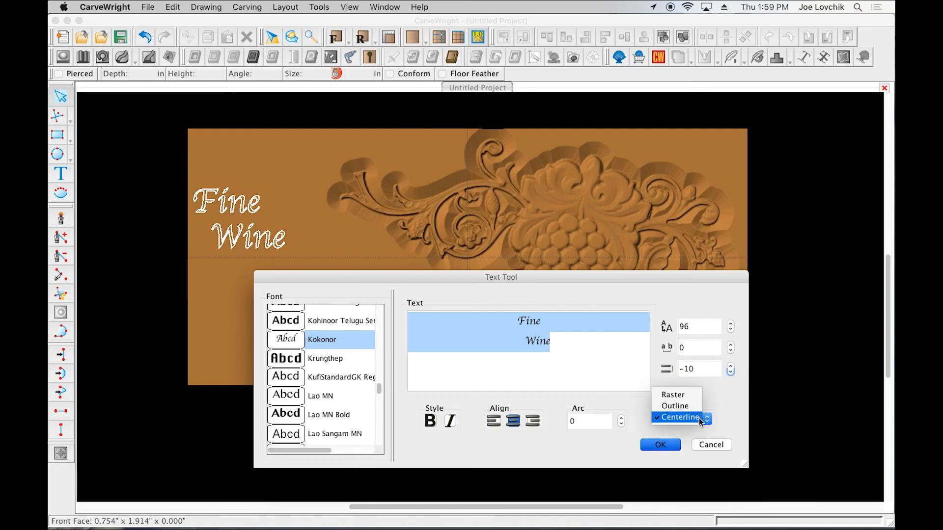
click(689, 395)
click(451, 421)
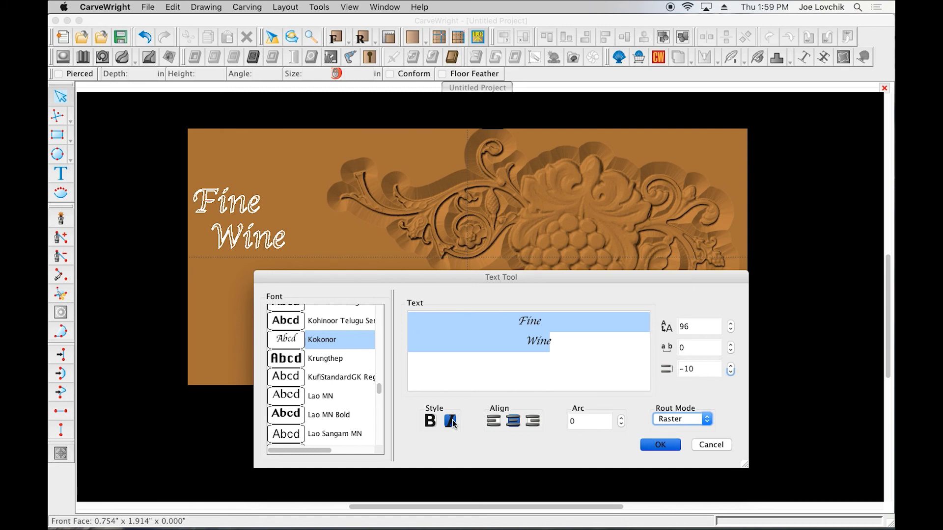
click(661, 445)
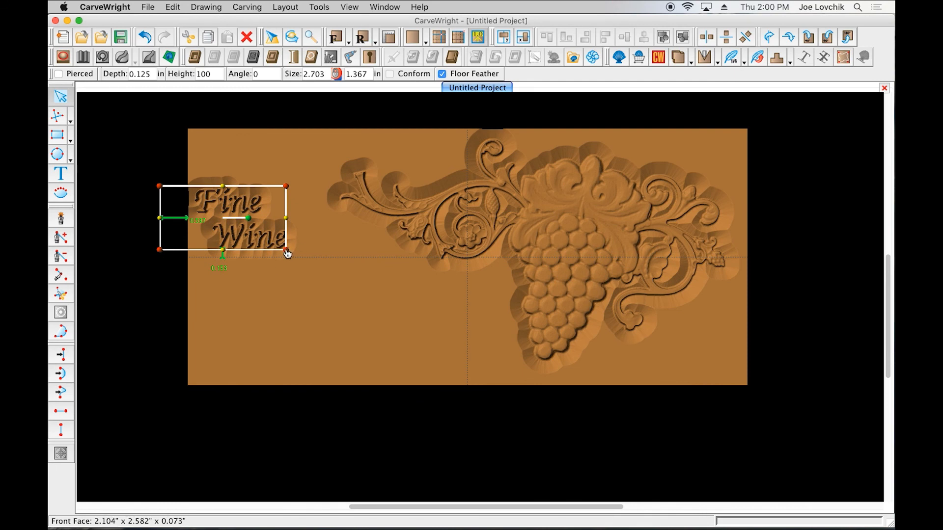
- Enlarge the "Fine Wine" text to about 7.60 by 3.84 in and position it beside the grapes, overlapping Vine 06
drag(287, 252, 478, 346)
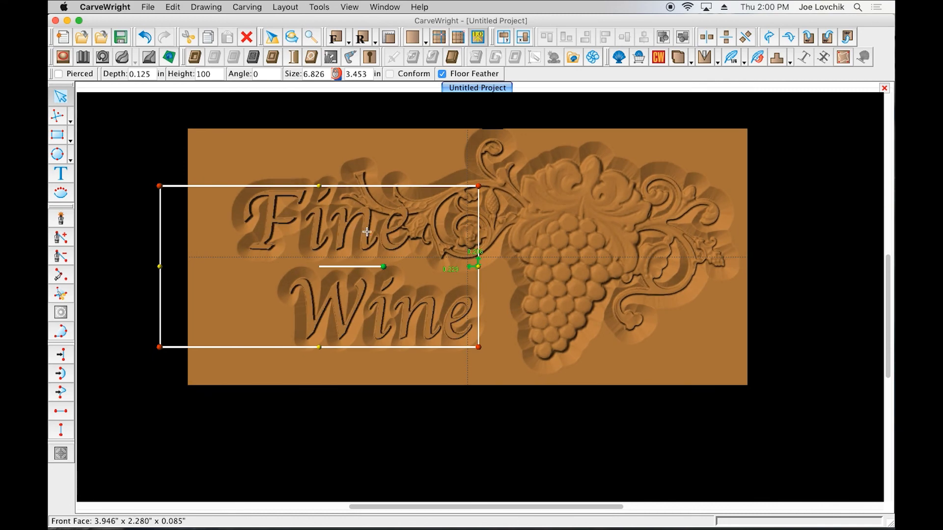
drag(367, 232, 360, 226)
drag(471, 344, 506, 359)
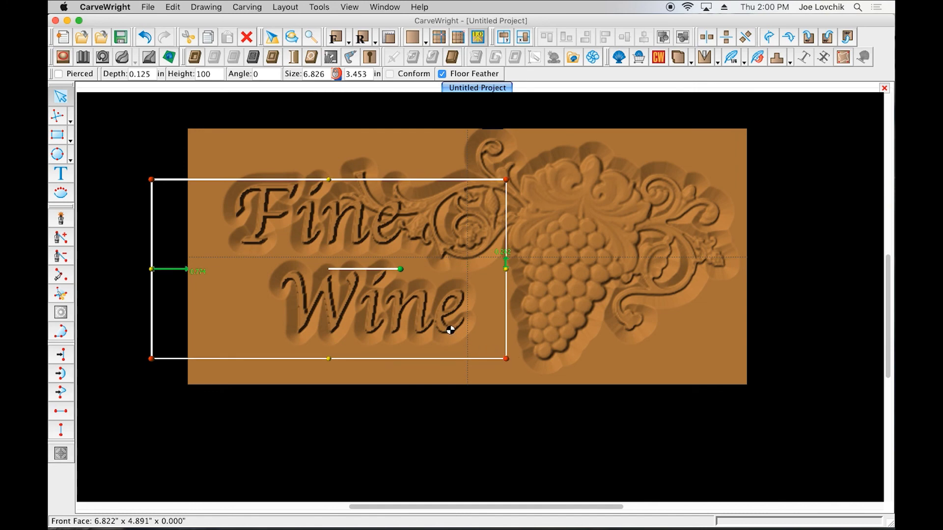
drag(451, 330, 435, 315)
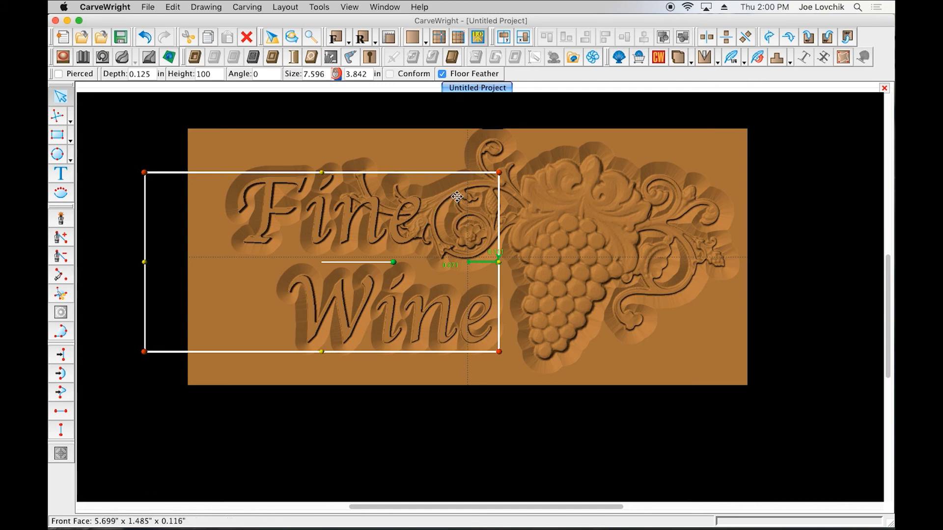
click(483, 159)
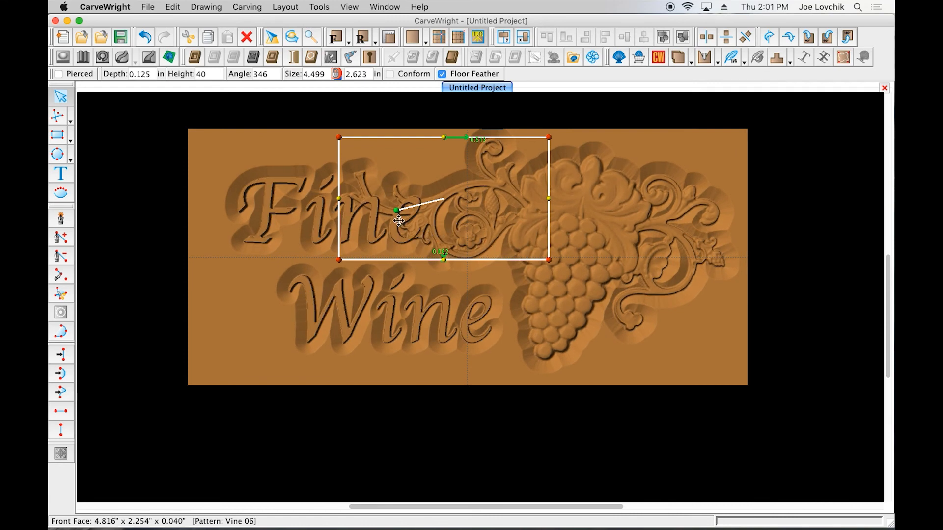
click(341, 176)
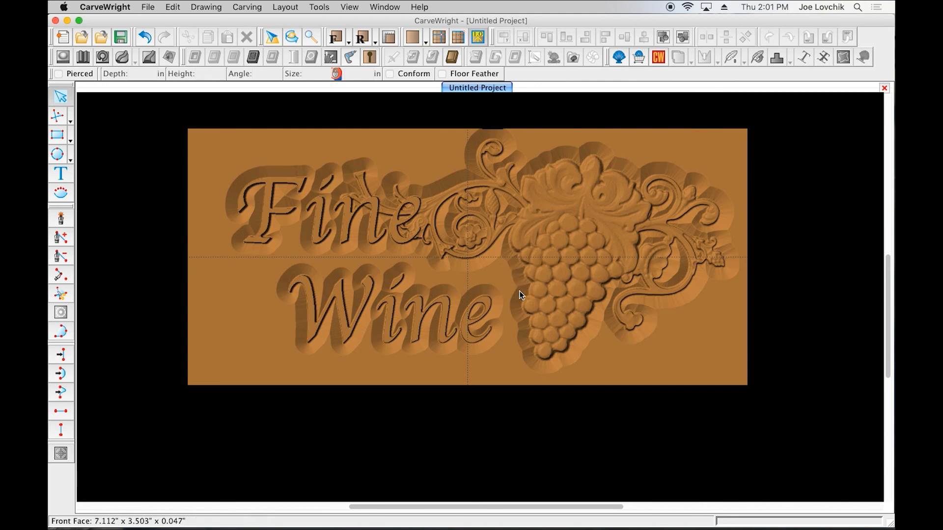
- Draw a rectangle about 11.25 by 4.77 in around the design and make it a carved region 0.125 in deep
click(57, 136)
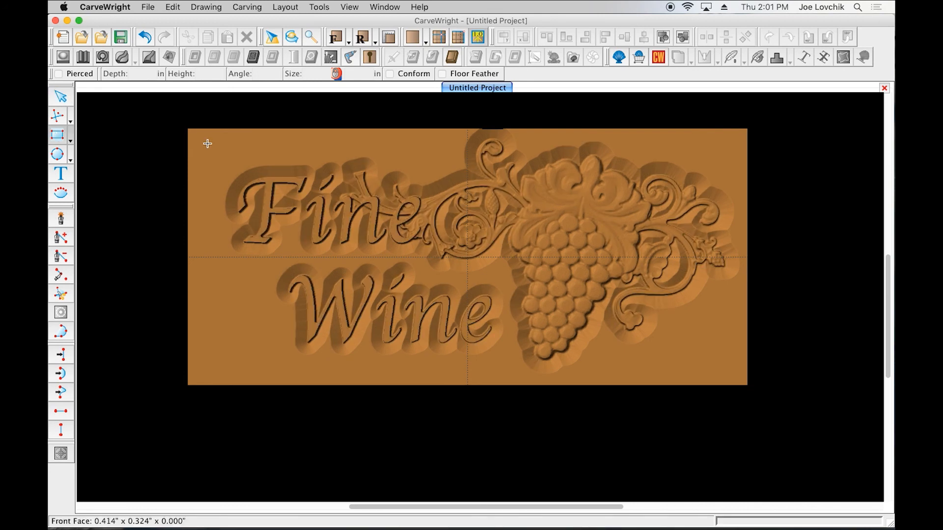
mouse_move(204, 143)
mouse_down()
mouse_move(488, 261)
mouse_move(653, 305)
mouse_move(729, 366)
mouse_up()
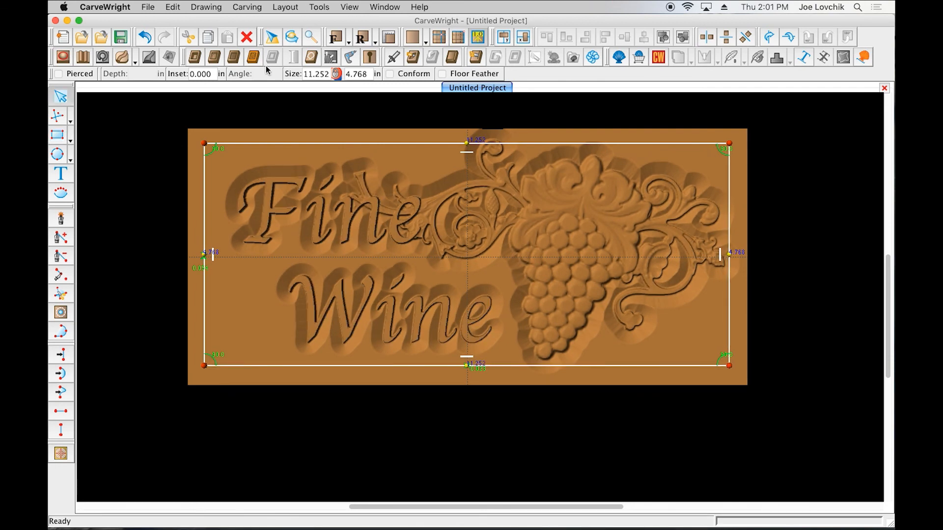
click(195, 60)
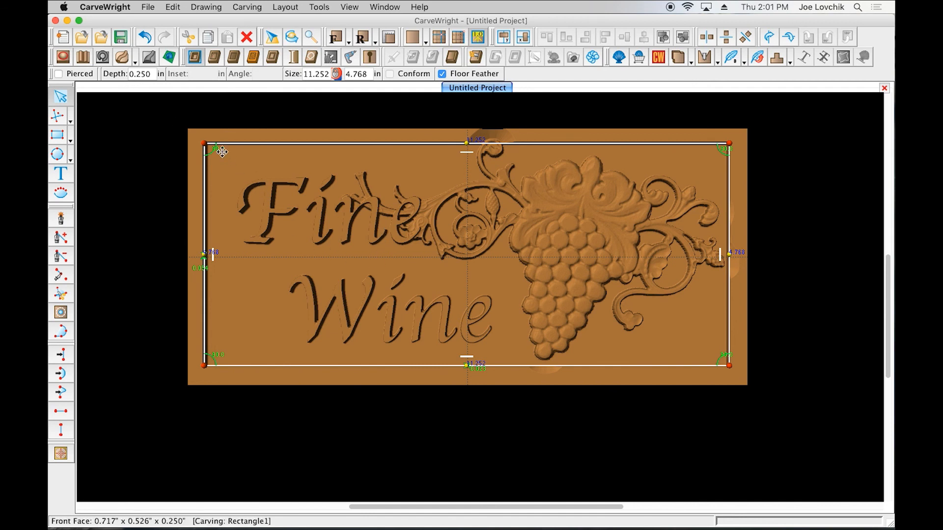
double_click(154, 76)
text(.)
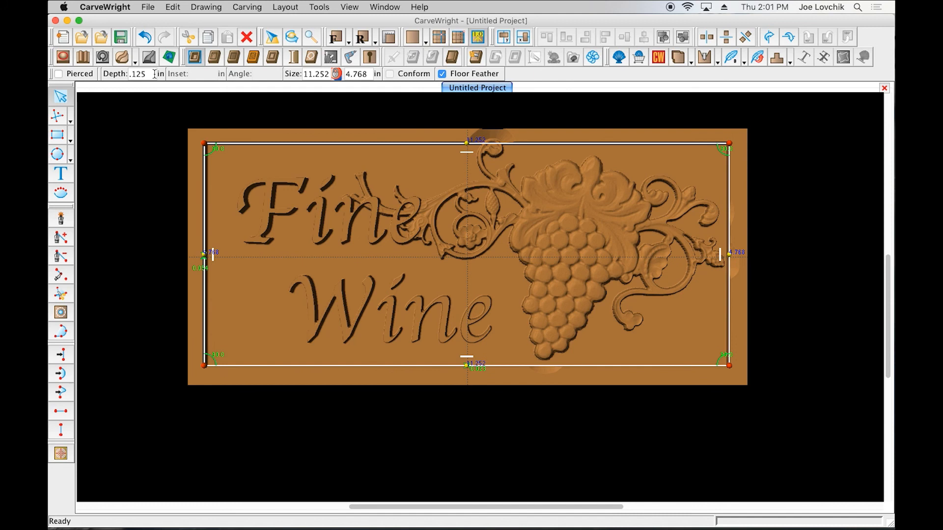
key(Return)
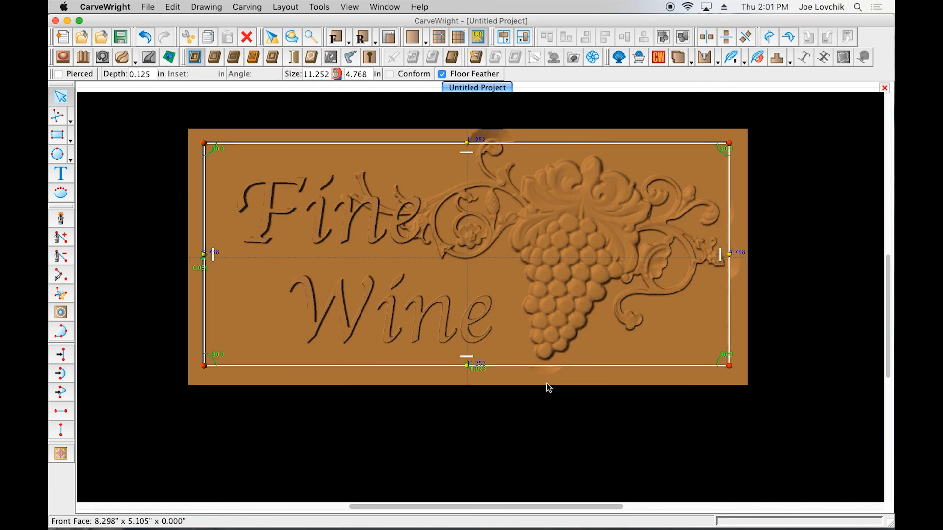
click(775, 236)
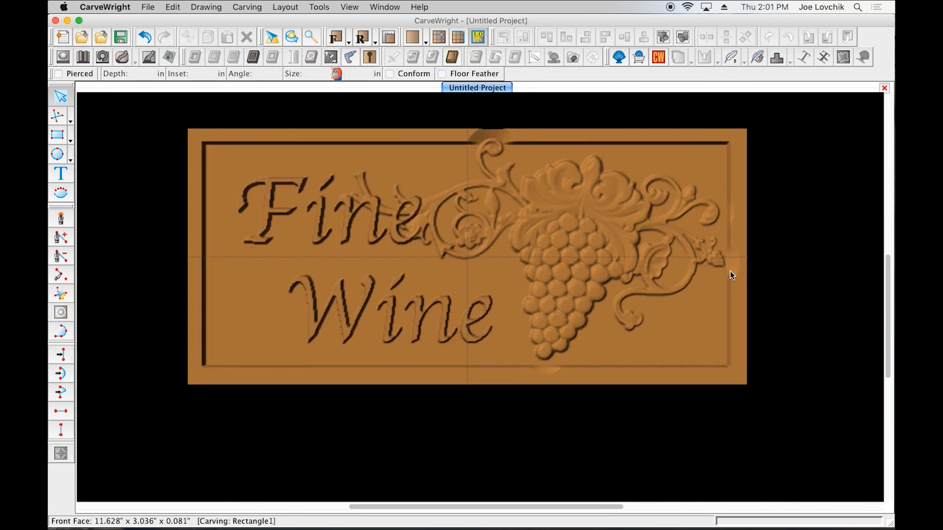
- Rotate Vine 06 to about 359 degrees, shrink it to about 3.90 by 2.26 in, and fit it inside the carved region's upper edge
click(713, 259)
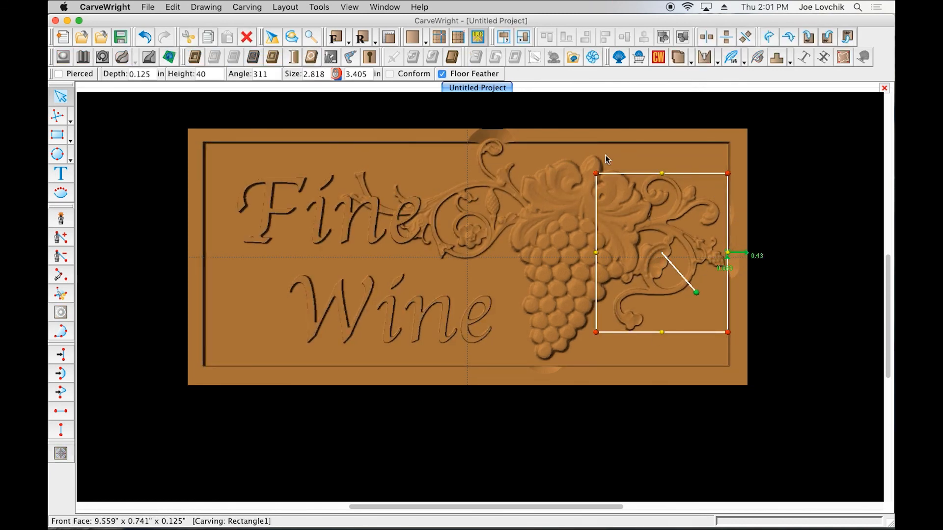
click(493, 152)
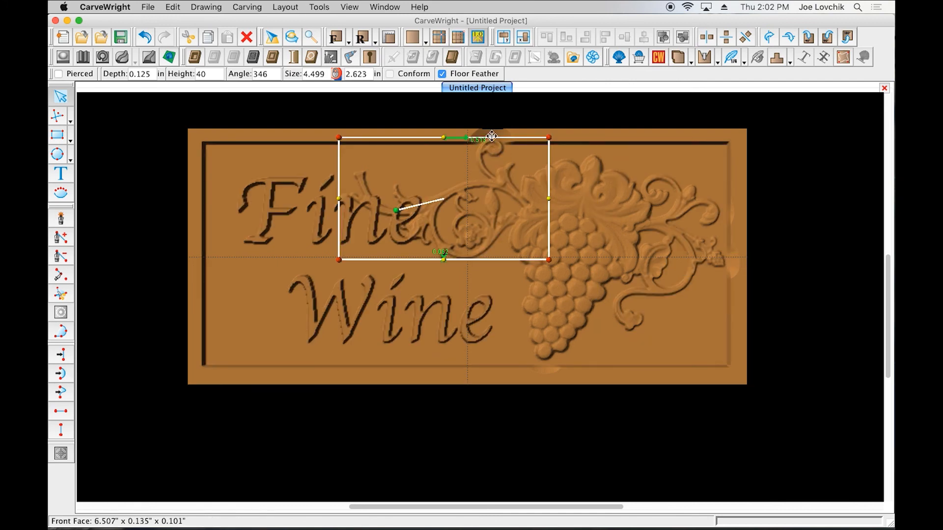
drag(398, 214, 395, 199)
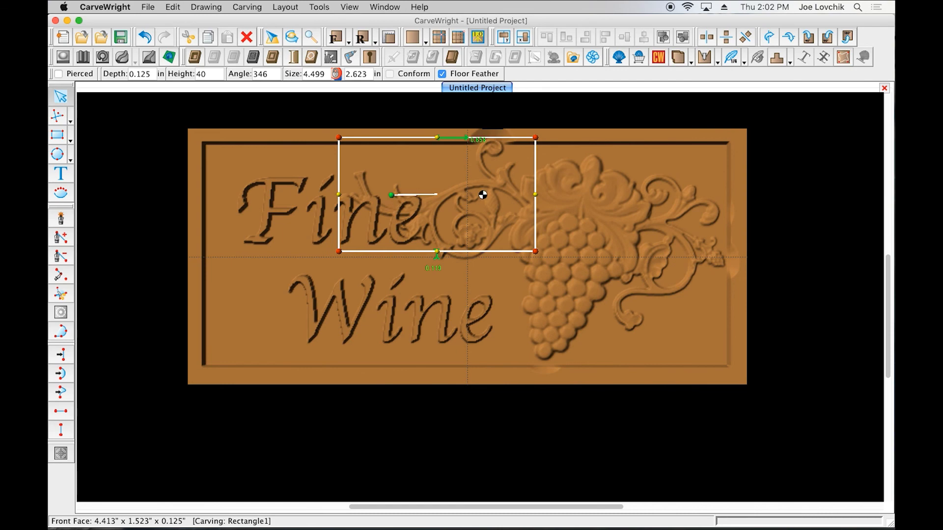
drag(491, 192, 500, 198)
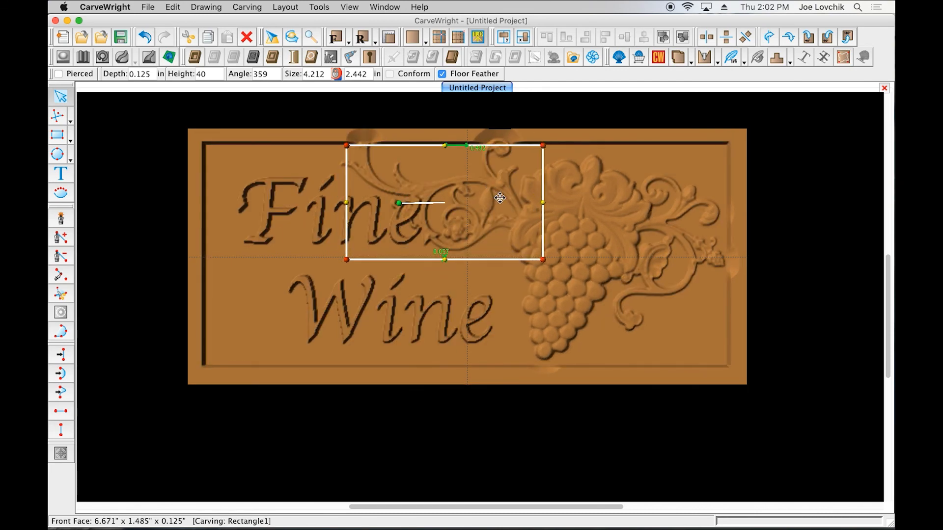
drag(347, 261, 354, 254)
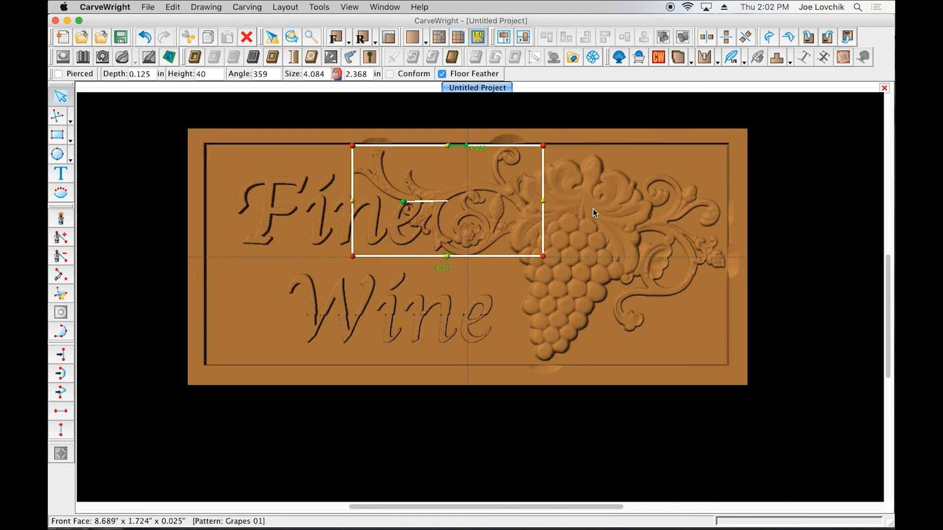
drag(544, 256, 535, 251)
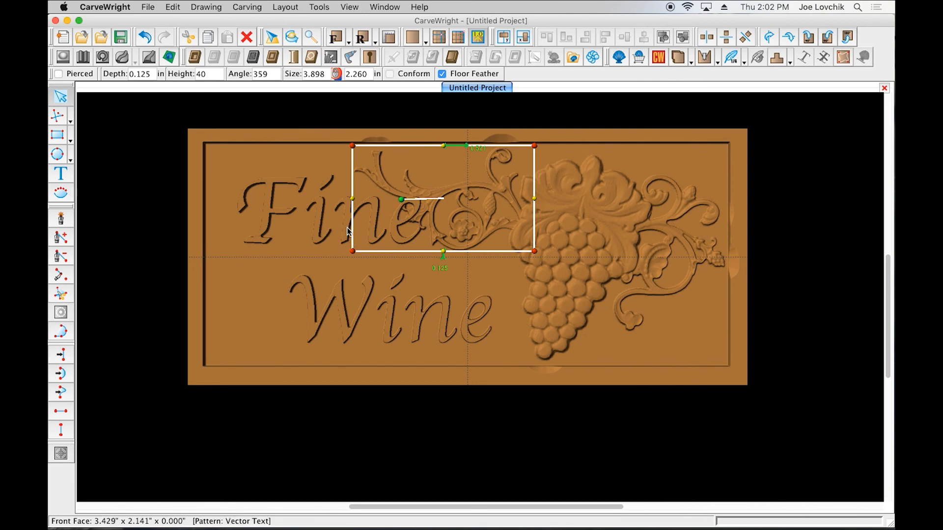
- Shift the "Fine Wine" text slightly away from the grapes, toward the border
click(310, 225)
click(313, 226)
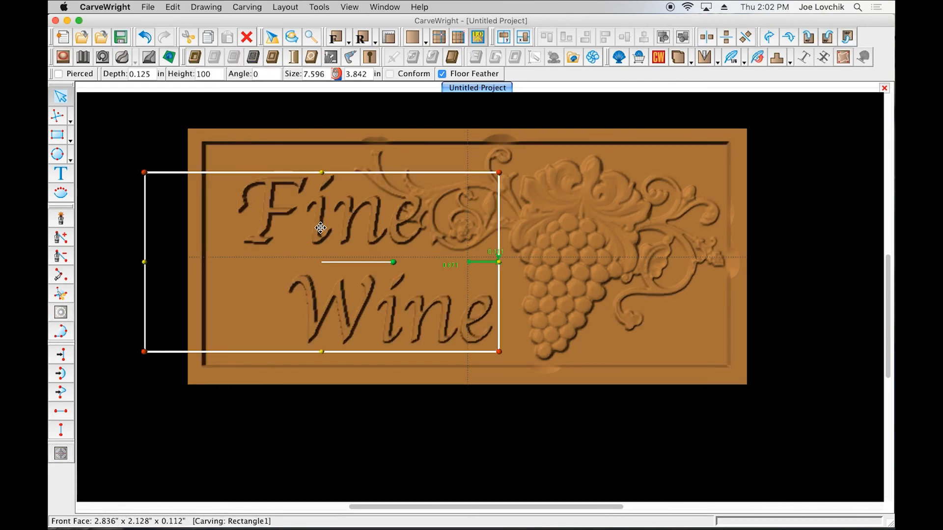
drag(314, 227, 311, 226)
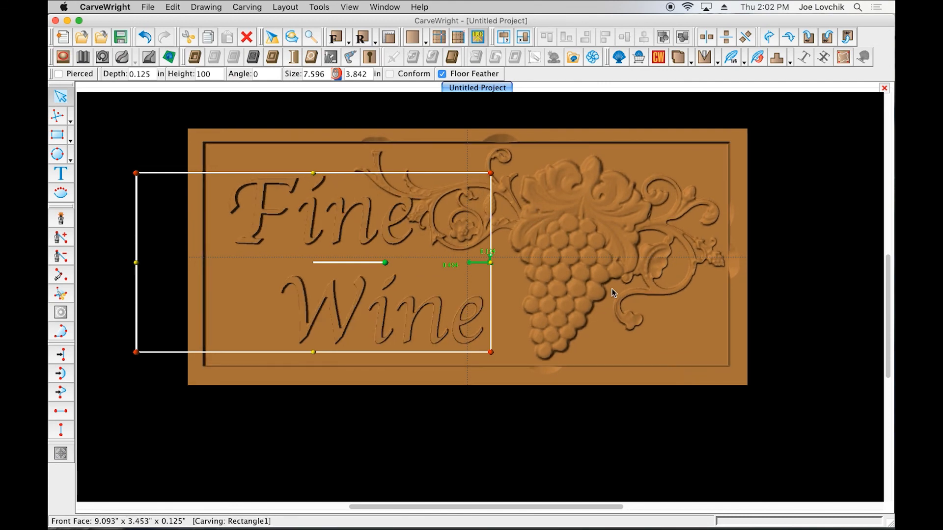
- Remove the feathering from the grapes and both vine carvings by setting Feather to None
click(688, 244)
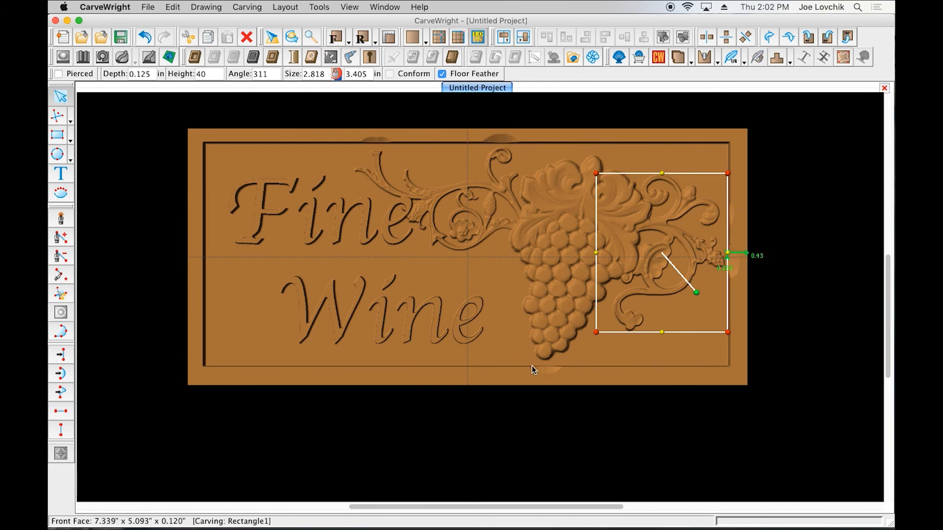
shift+click(559, 213)
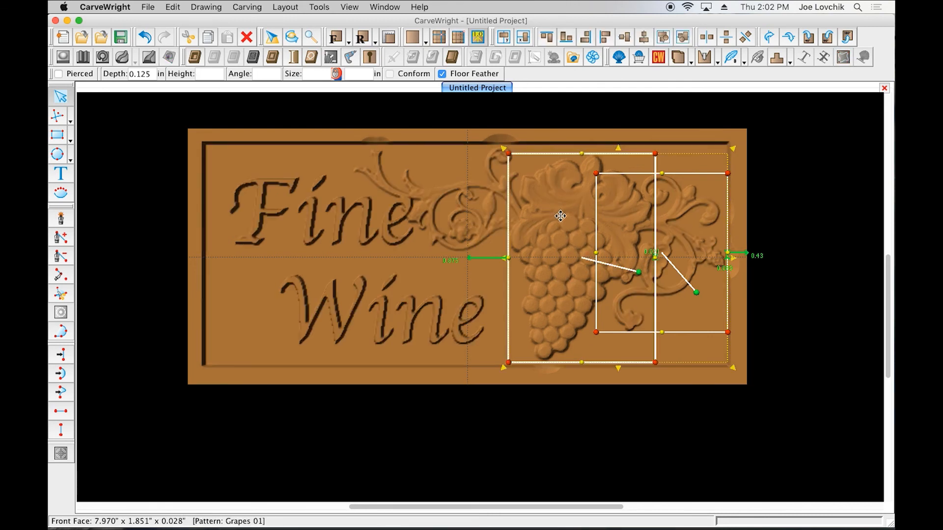
shift+click(480, 187)
shift+click(483, 185)
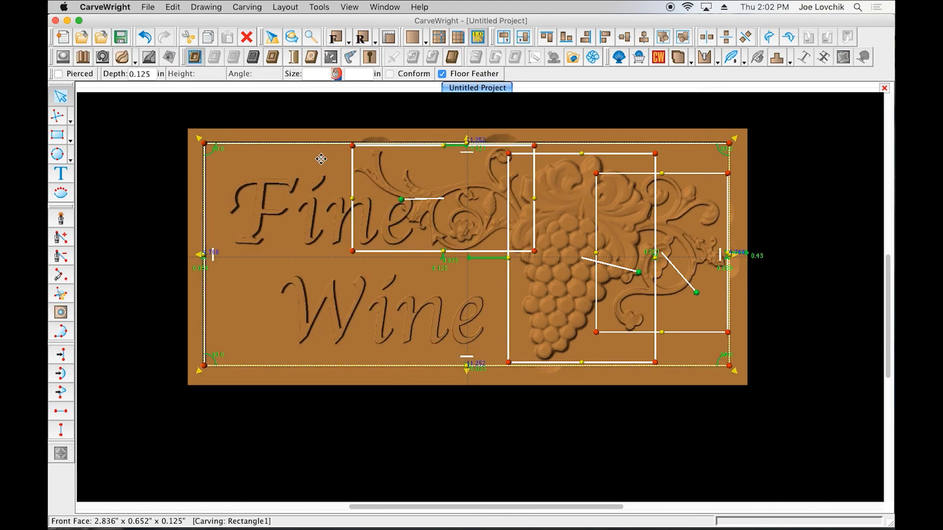
shift+click(321, 159)
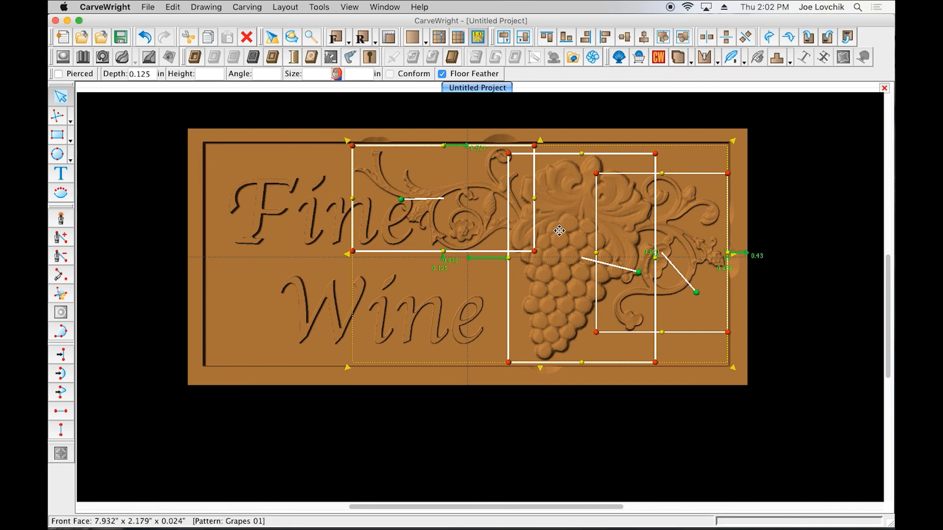
click(745, 60)
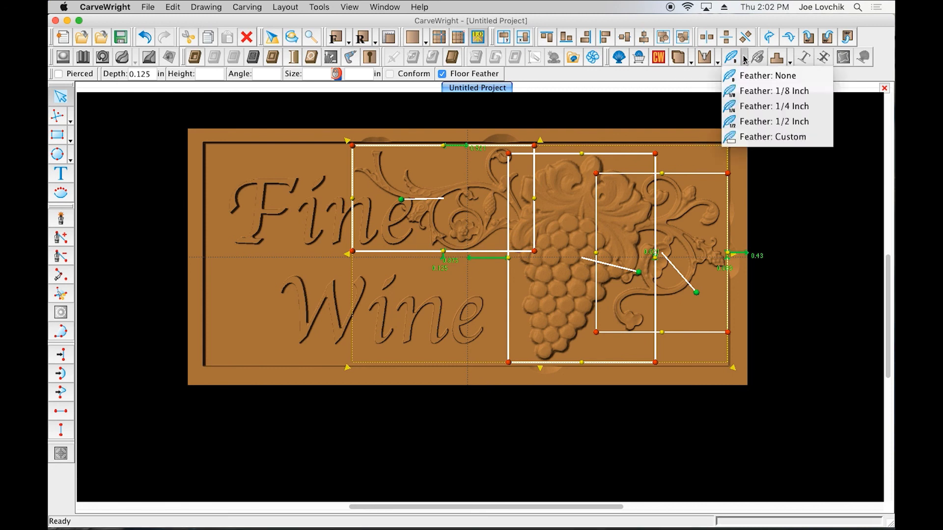
click(761, 76)
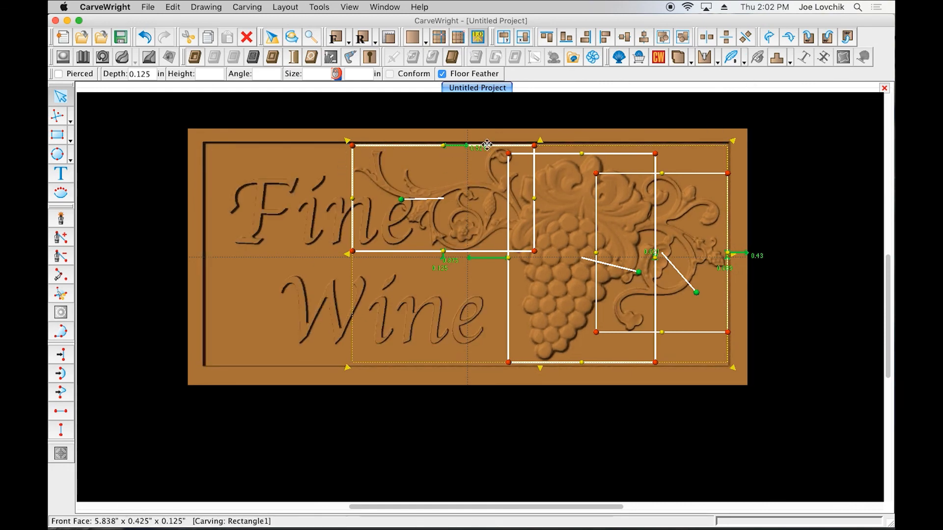
click(715, 406)
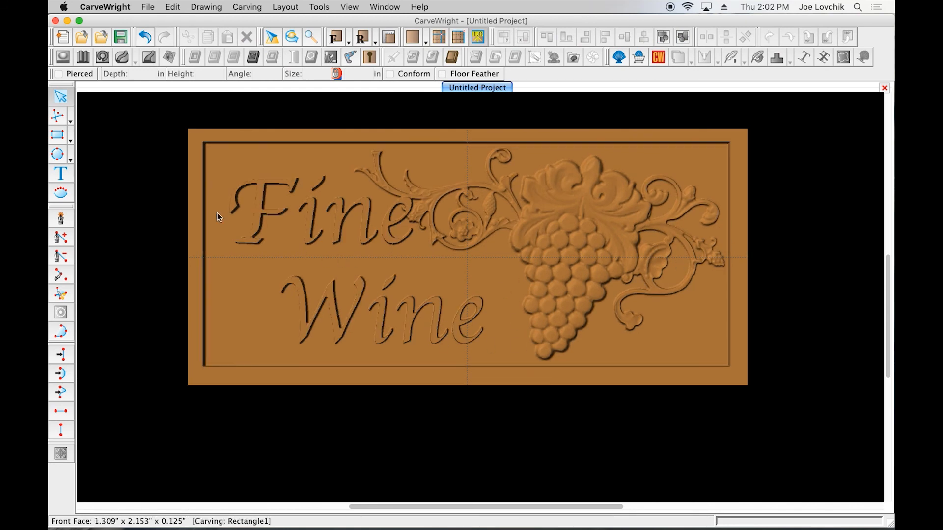
- Apply a 1/8 inch feather to the carved rectangle, compare both directions, and accept it sloping inward
click(223, 152)
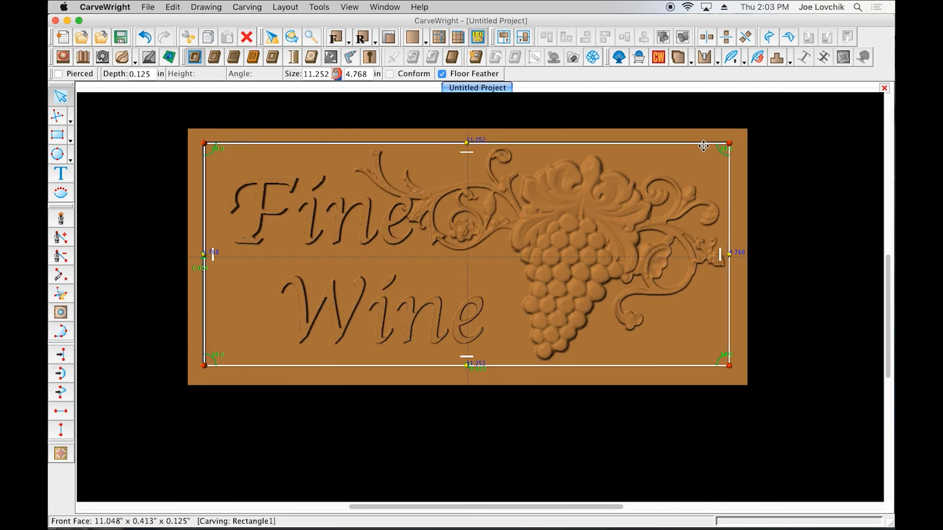
click(745, 61)
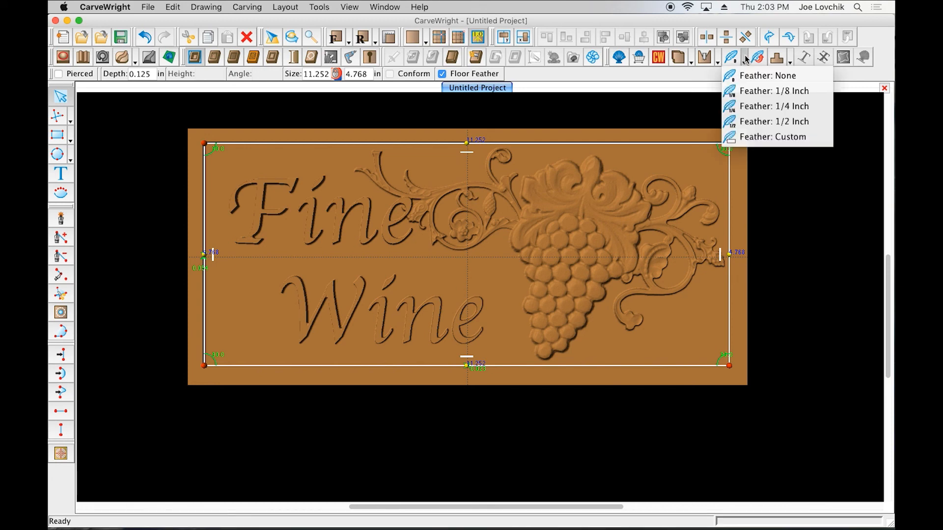
click(755, 92)
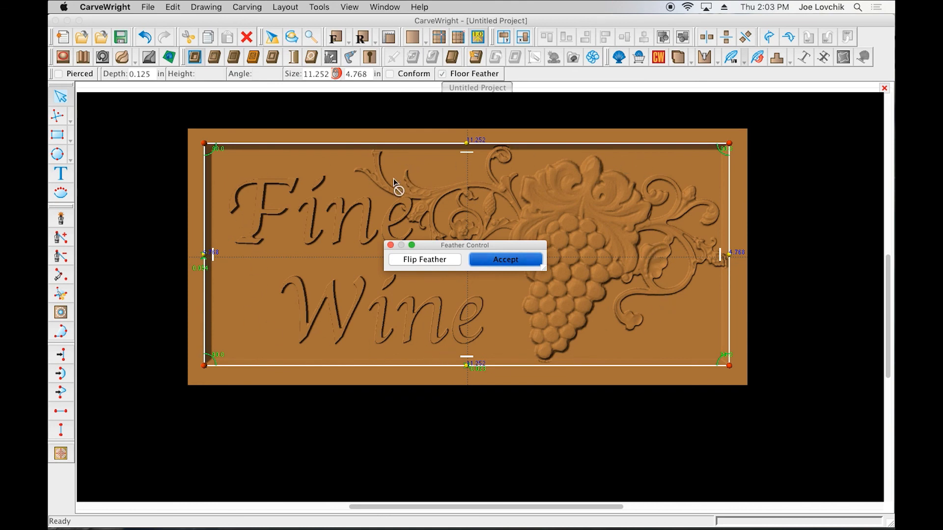
click(430, 261)
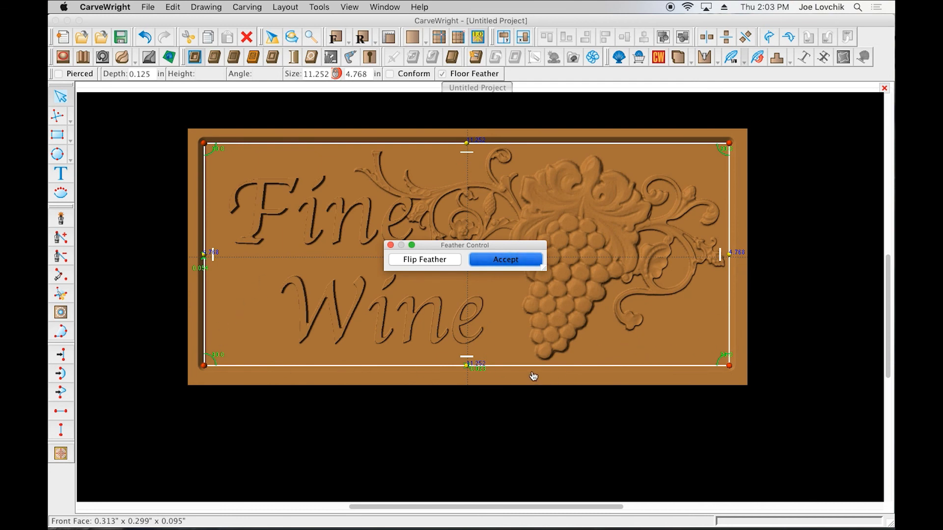
click(434, 261)
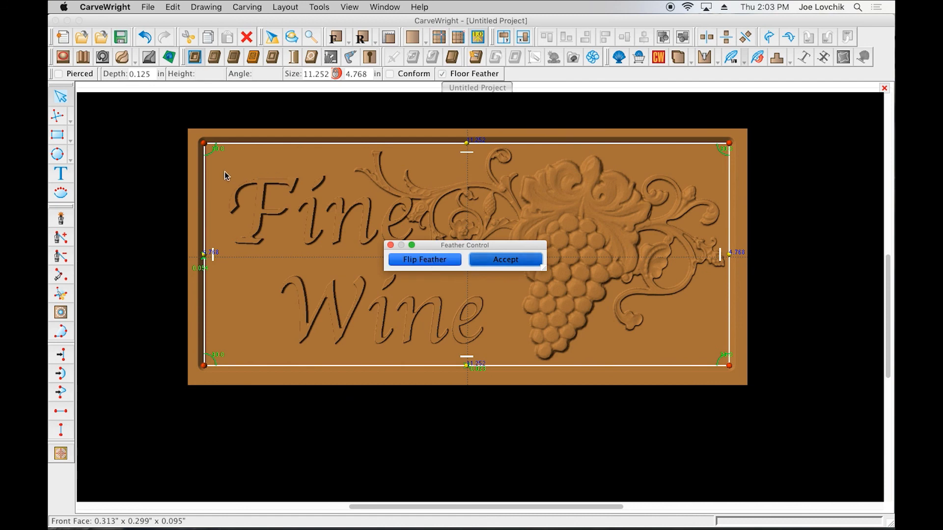
click(453, 261)
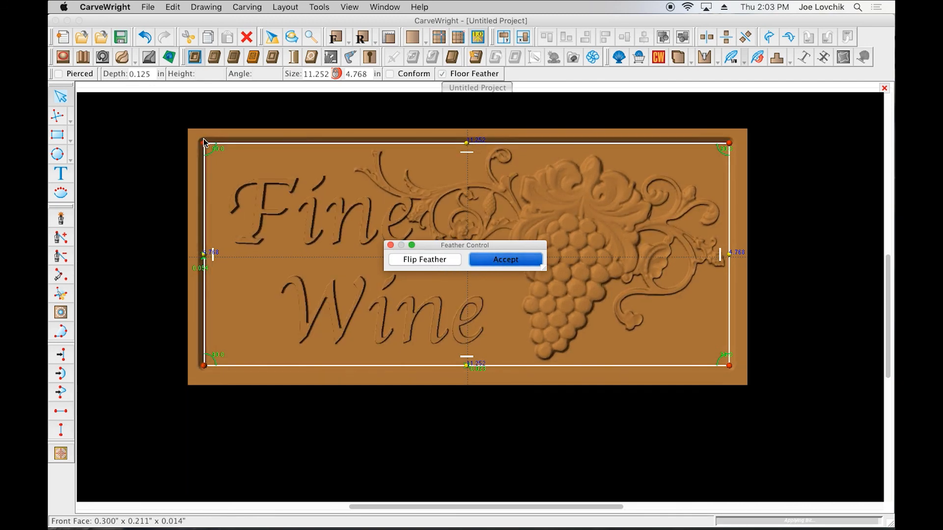
click(435, 260)
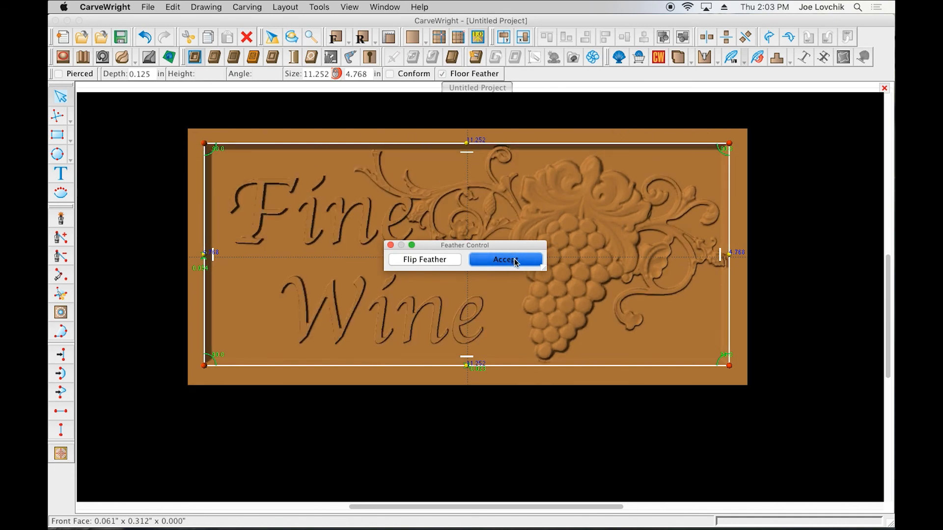
key(Return)
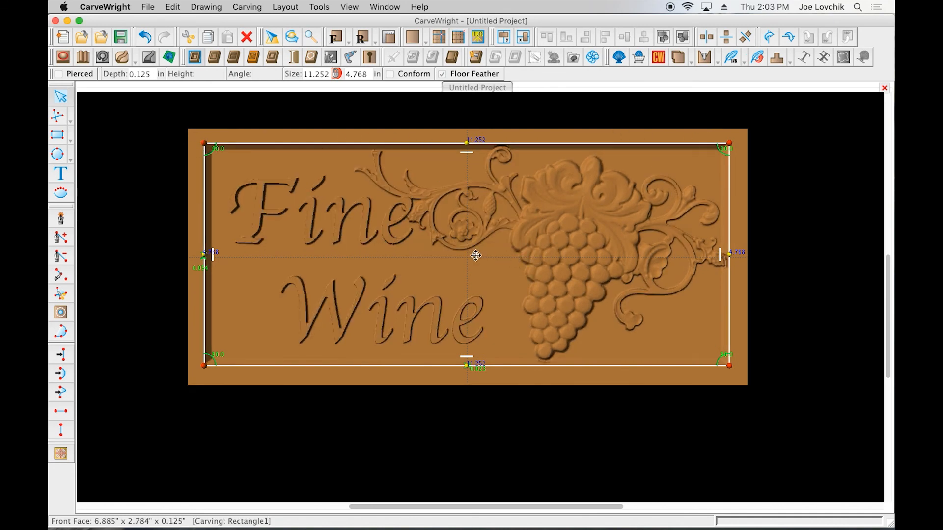
- Center the carved rectangle both horizontally and vertically on the board
right_click(303, 159)
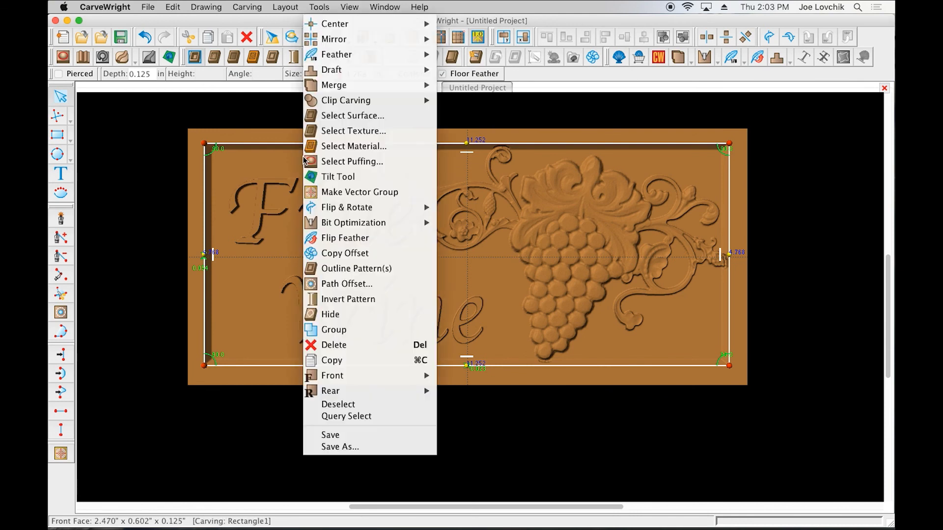
mouse_move(332, 26)
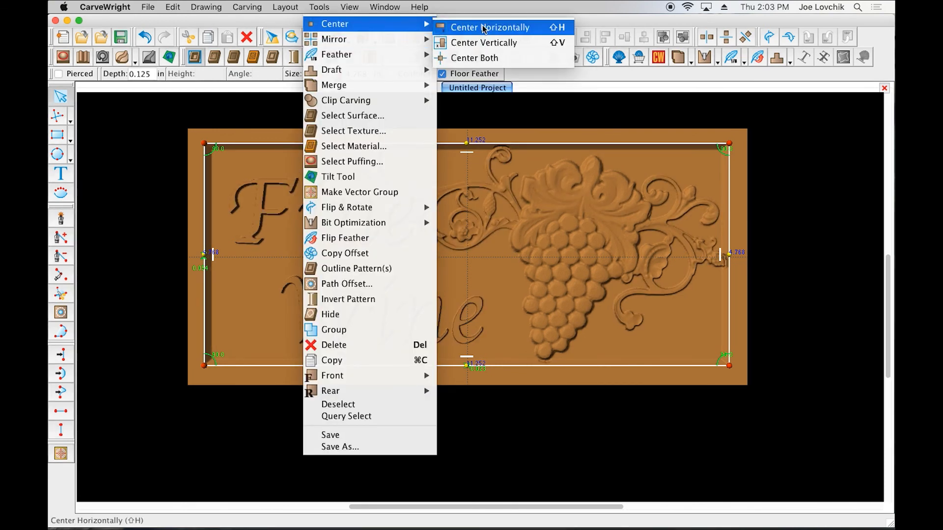
click(475, 59)
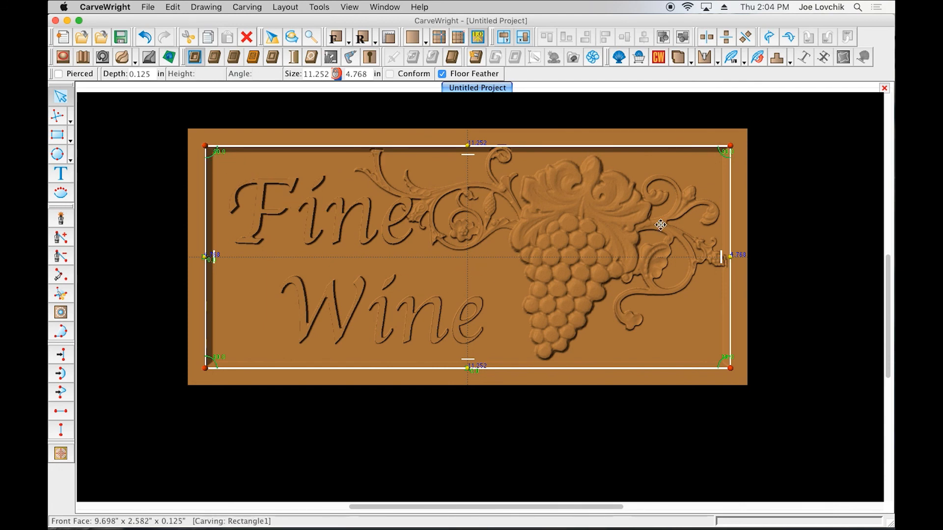
- Texture the carved rectangle's floor with Bumps at a 1.000 in interval and set its height to 20
click(234, 58)
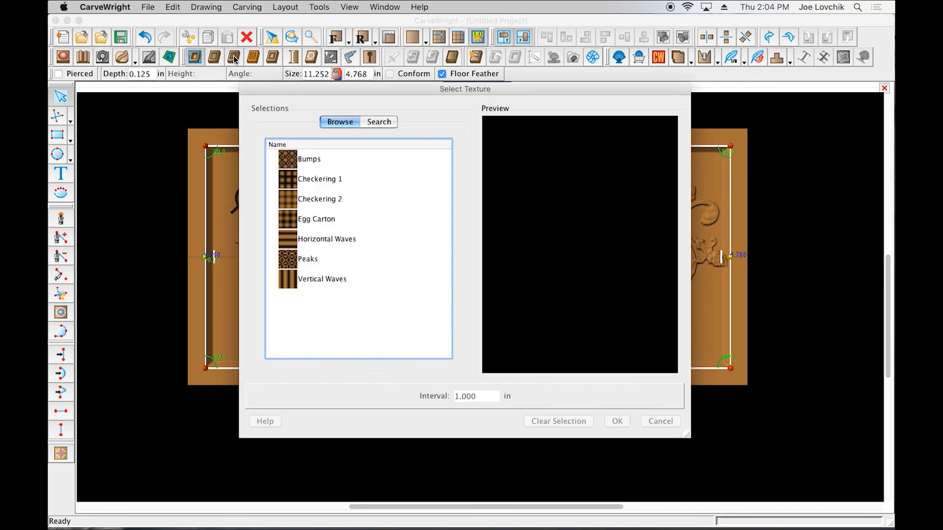
click(293, 161)
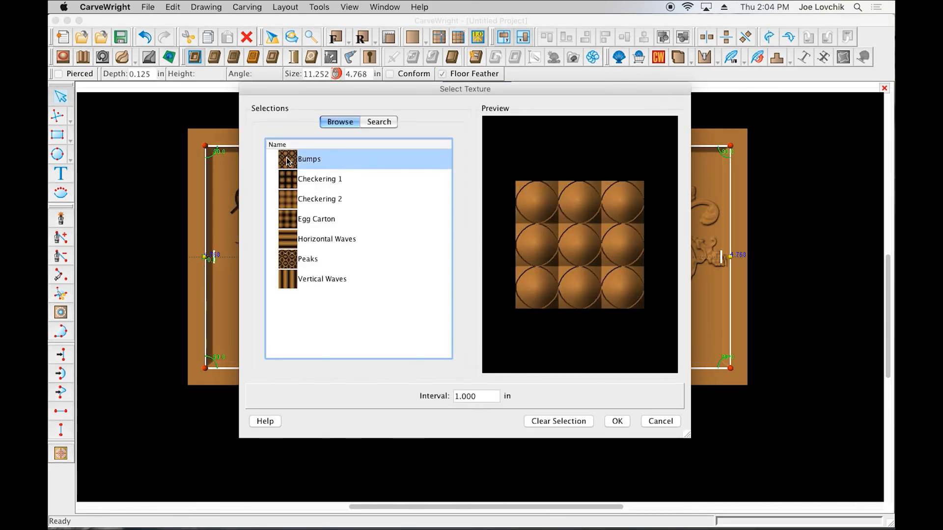
click(289, 186)
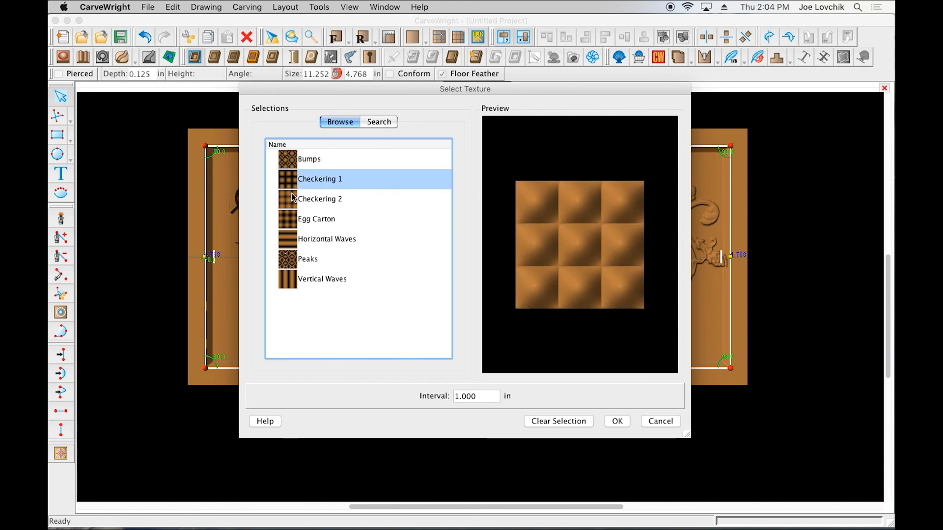
click(291, 163)
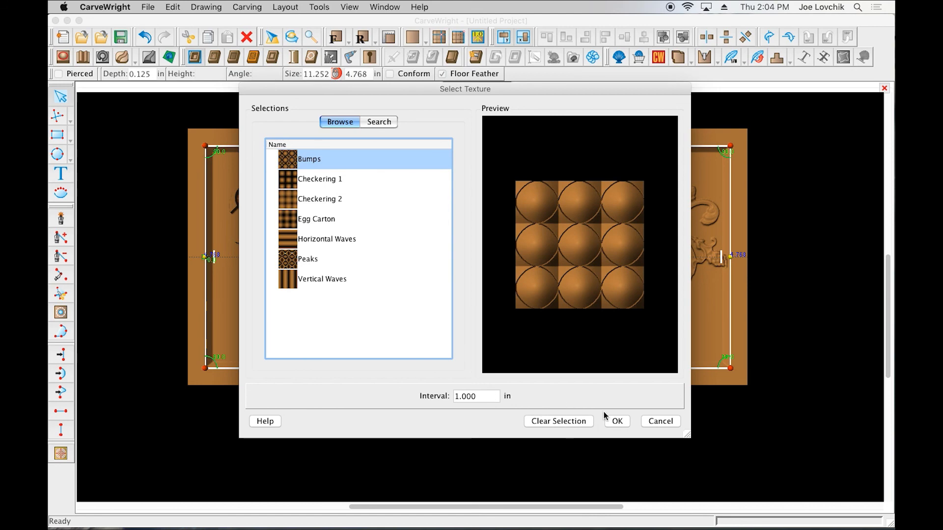
click(620, 421)
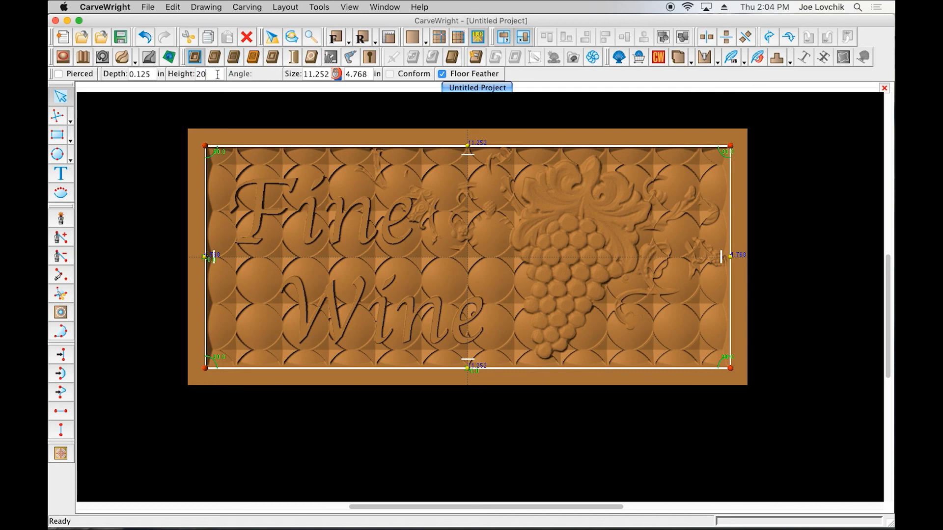
key(Return)
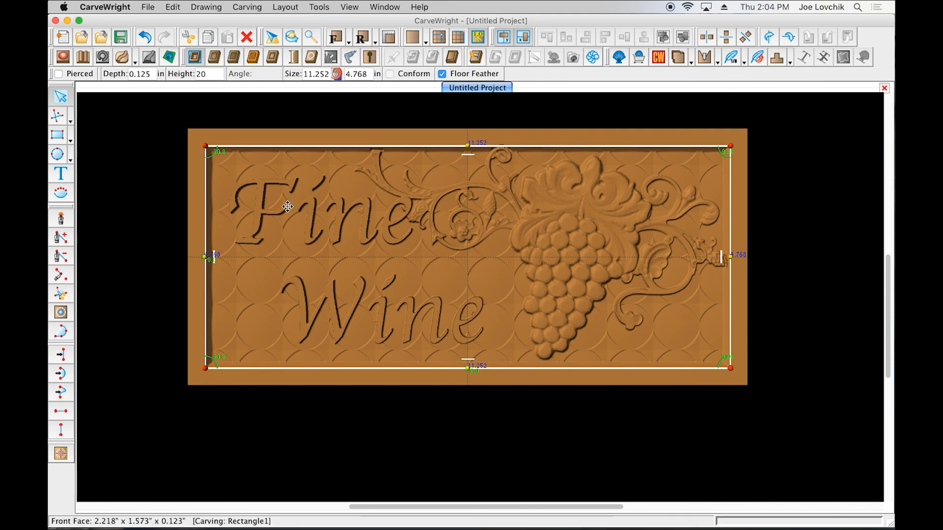
click(272, 129)
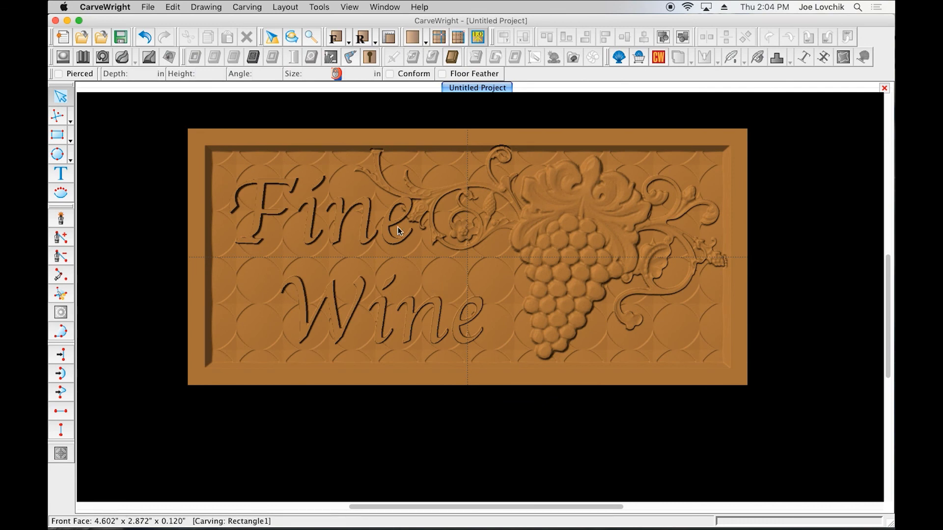
- Show the carving list beside the board
click(438, 195)
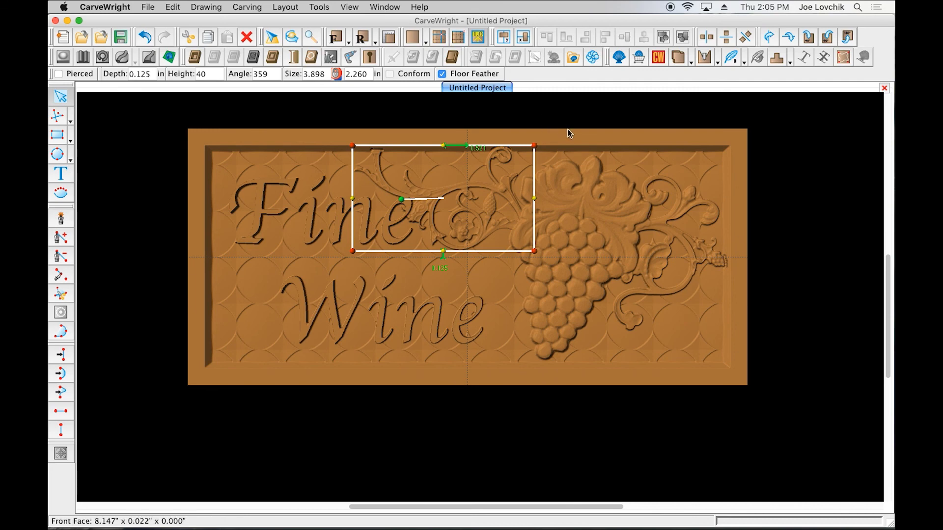
click(491, 101)
click(350, 7)
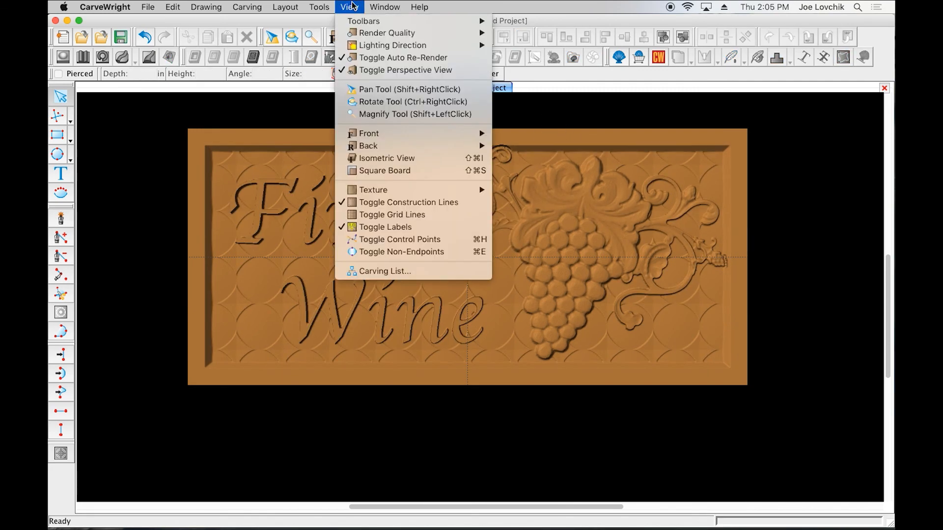
click(391, 271)
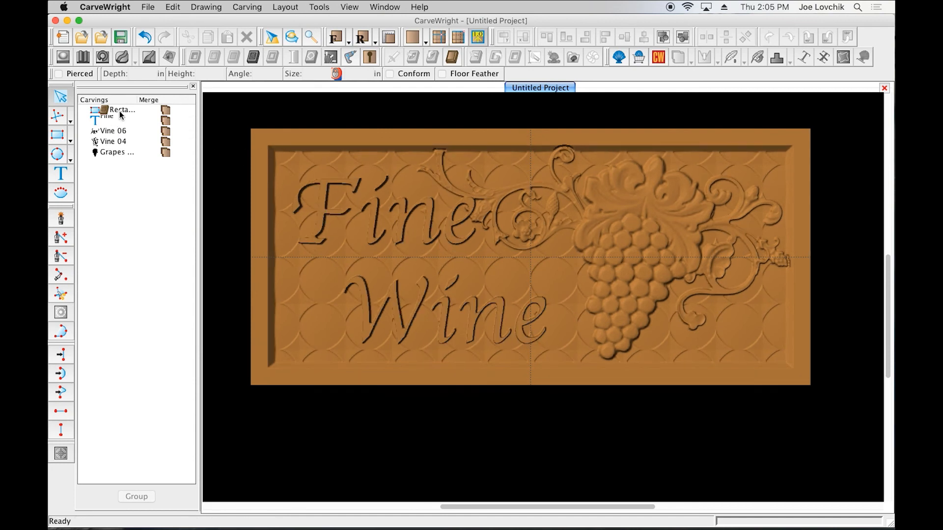
click(351, 6)
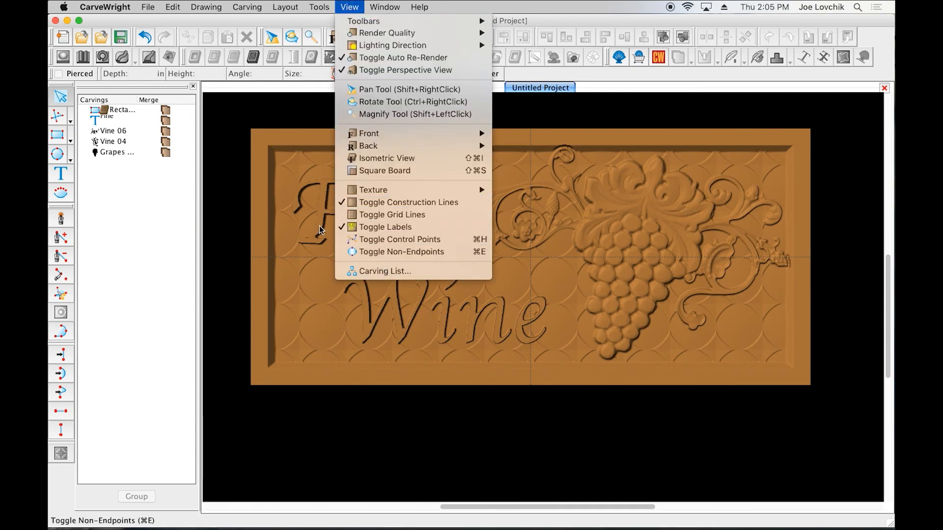
click(148, 213)
- Select all carvings in the list, from the rectangle to the grapes, and set their bit optimization to Best
click(109, 110)
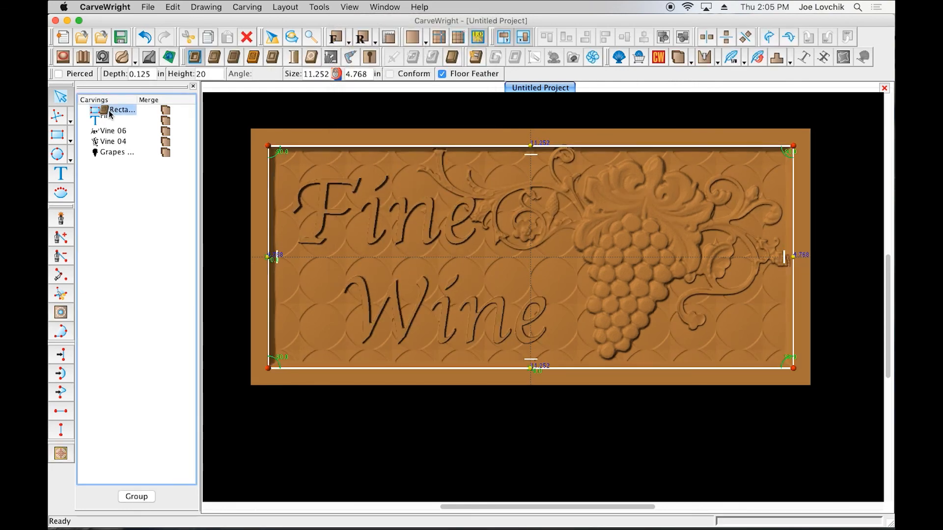
shift+click(105, 153)
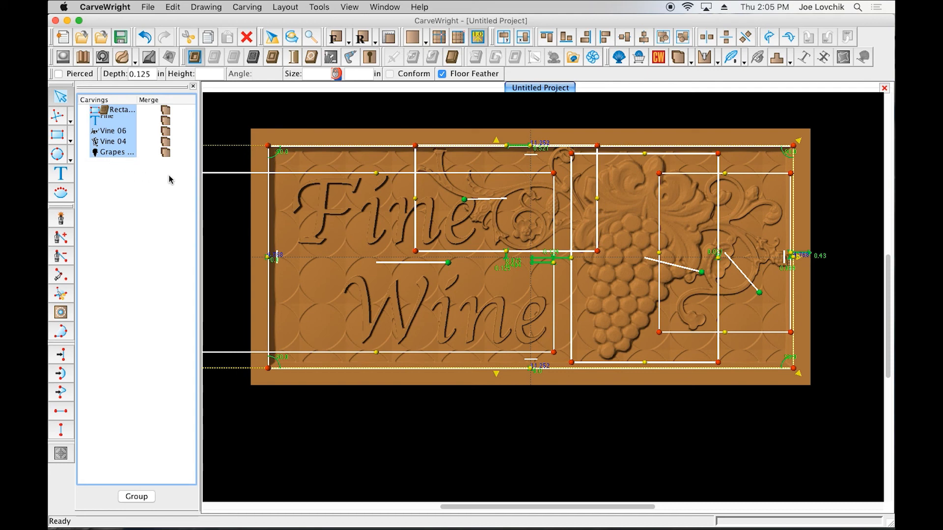
click(718, 59)
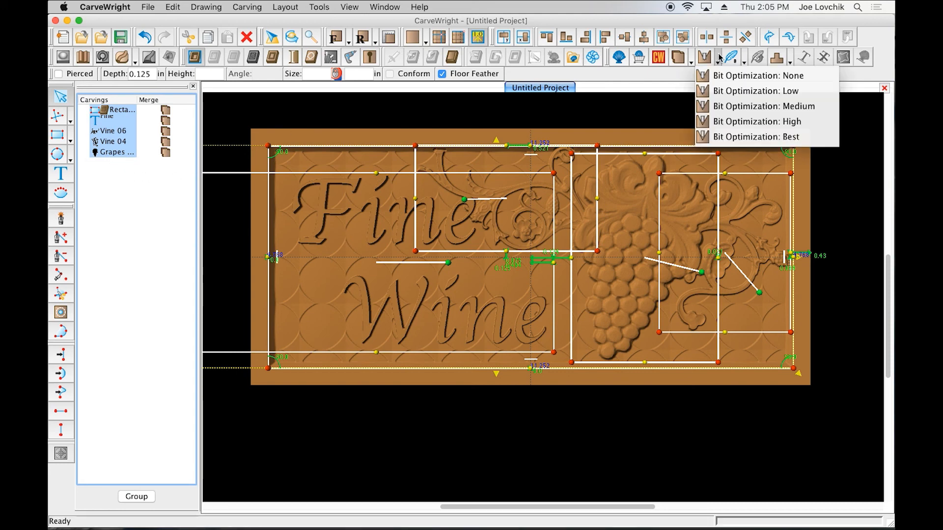
click(723, 137)
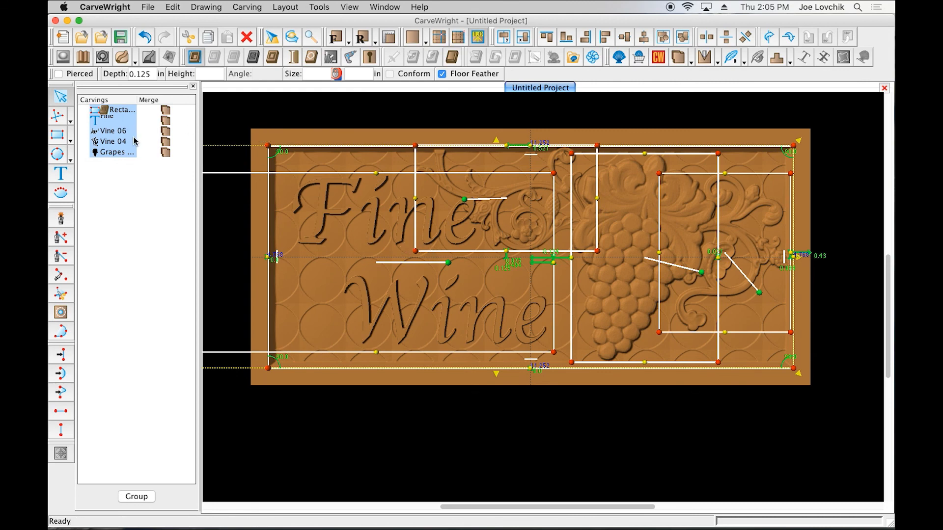
- Select the raised "Fine Wine" text, try a small draft on it, and set its draft to Medium
click(140, 190)
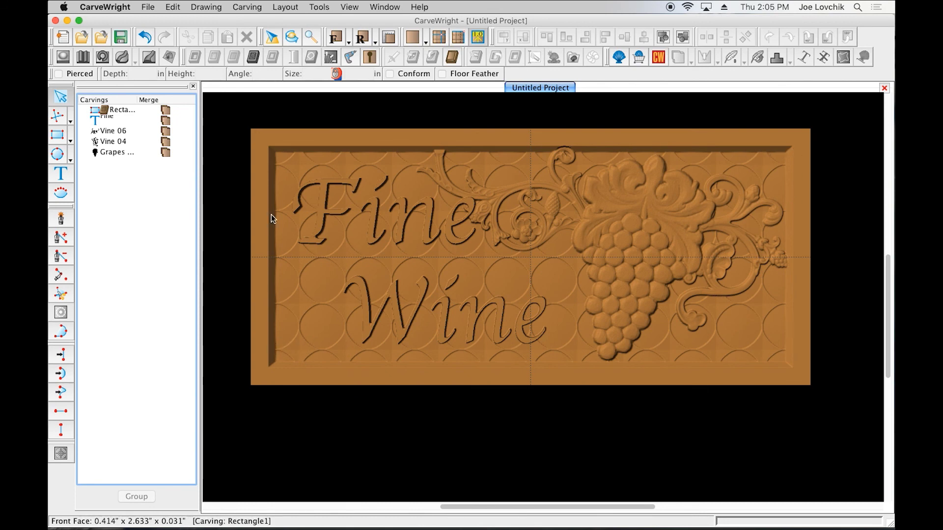
scroll(405, 256, up, 5)
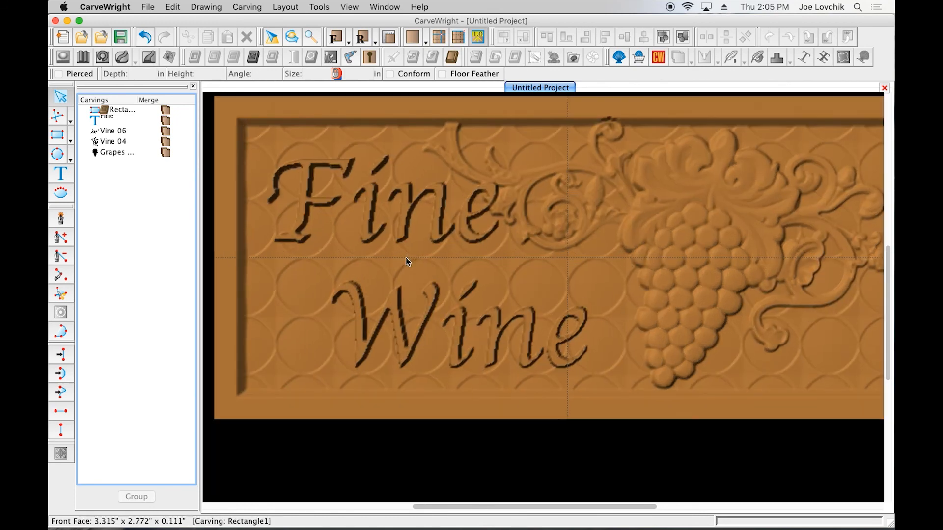
click(295, 177)
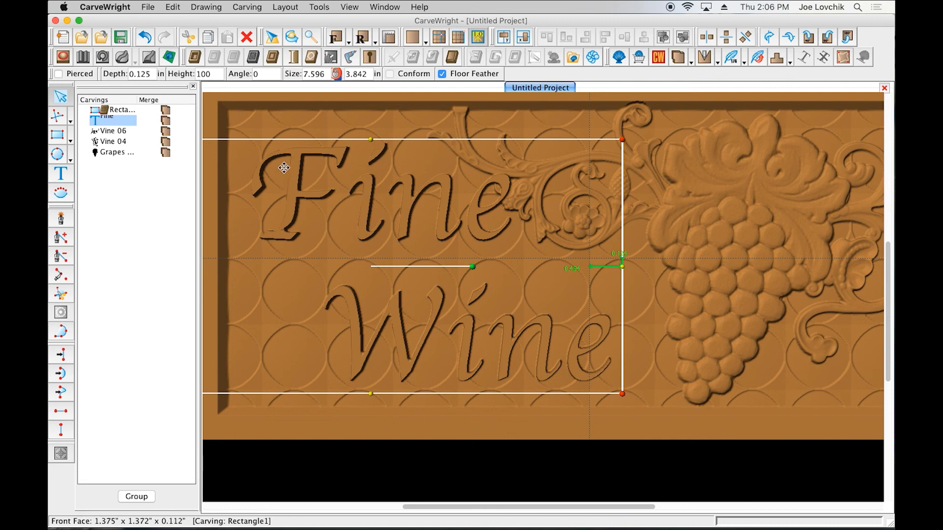
click(790, 60)
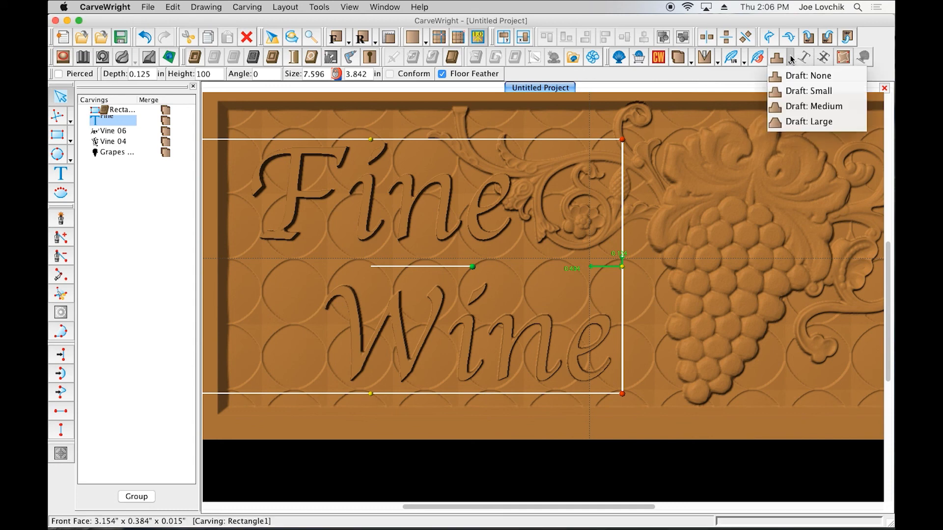
click(793, 91)
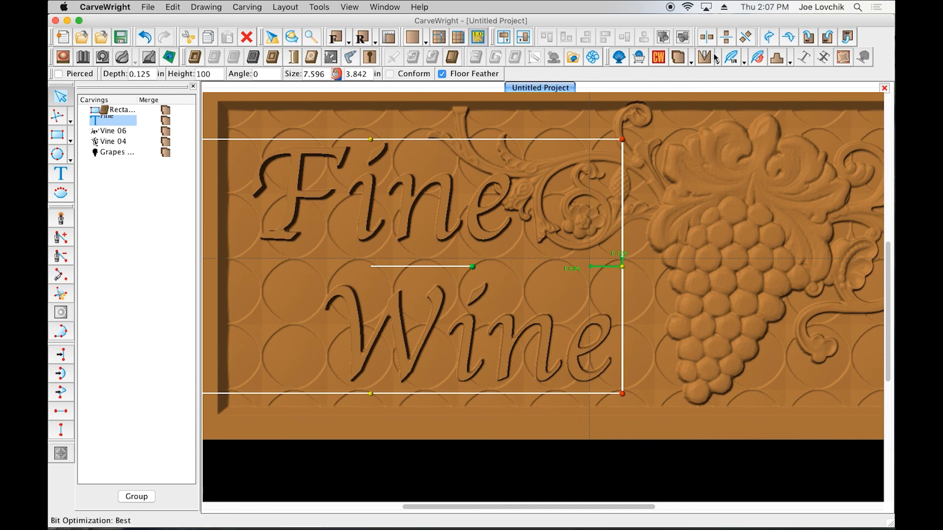
click(790, 61)
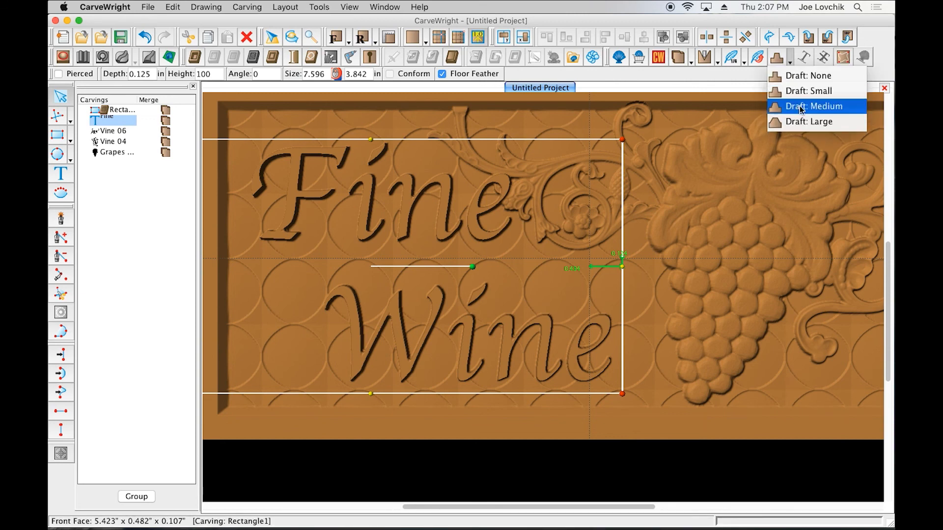
click(799, 106)
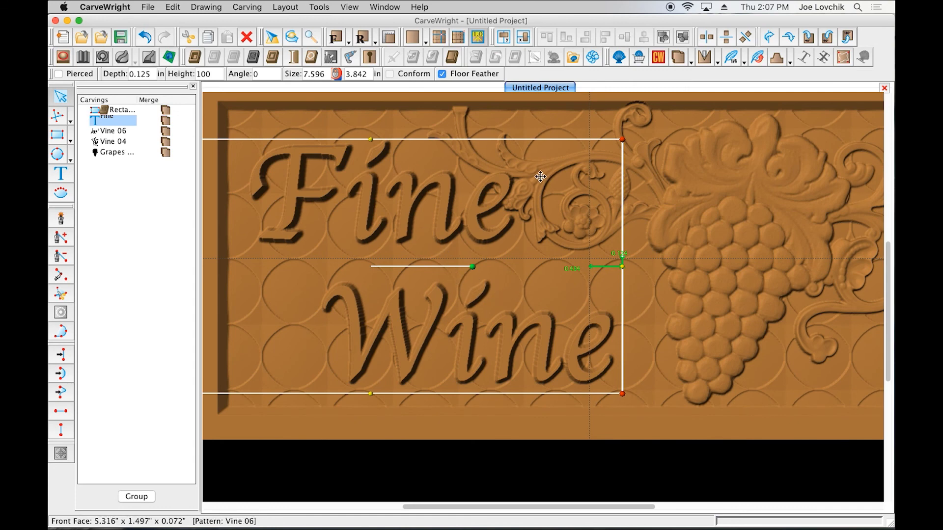
- Try a large draft on the "Fine Wine" text and set it back to Medium
click(790, 61)
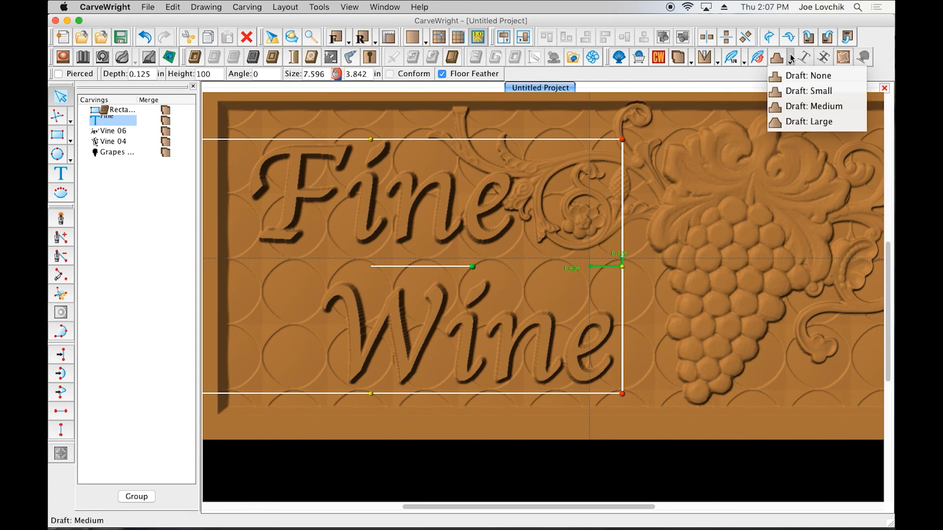
click(782, 121)
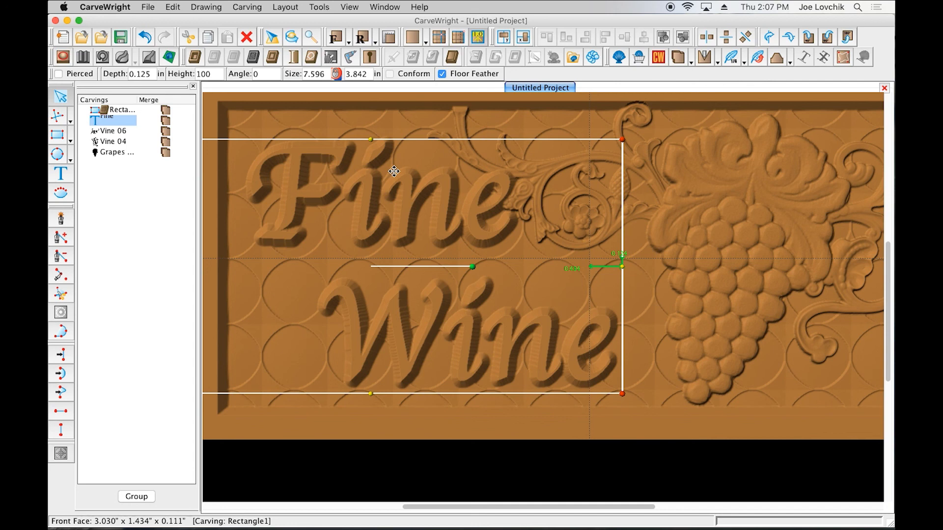
click(790, 61)
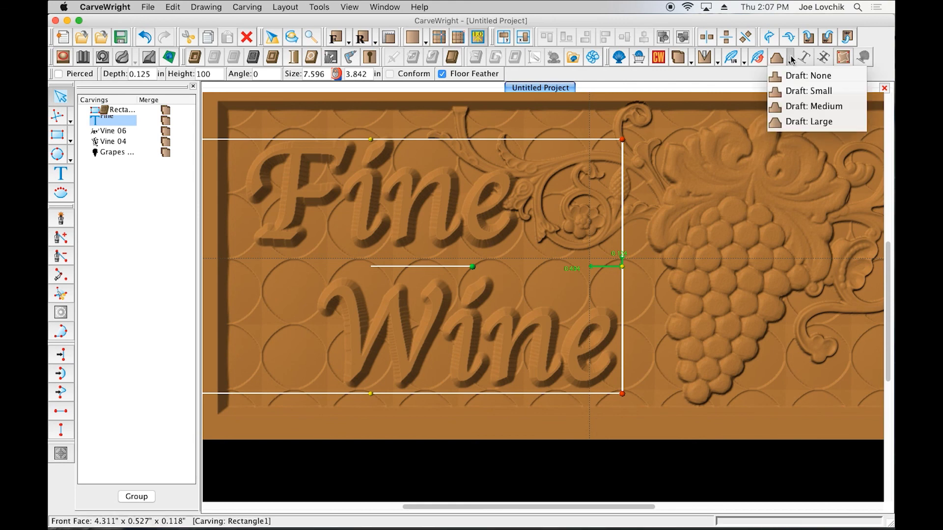
click(797, 106)
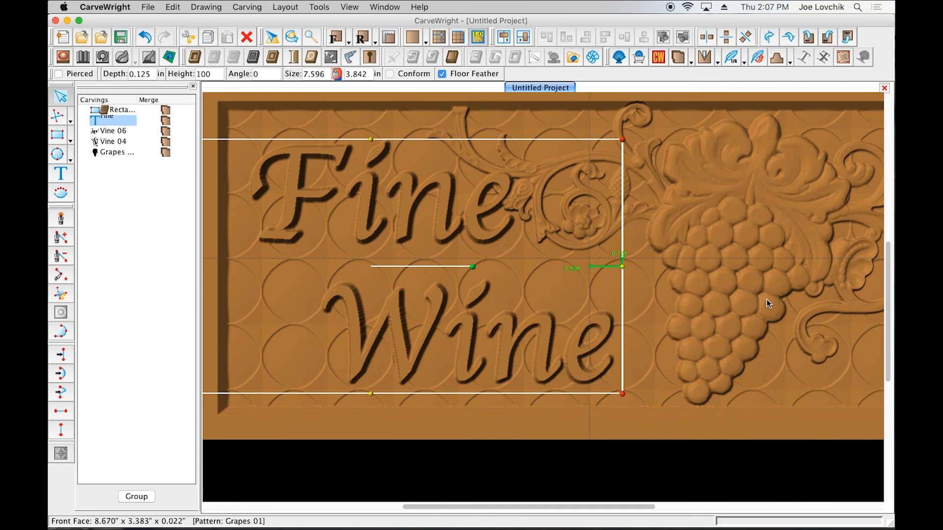
- Deselect the text and inspect the whole sign in the front view and from a slight tilt
scroll(767, 299, down, 1)
scroll(798, 301, down, 2)
click(804, 157)
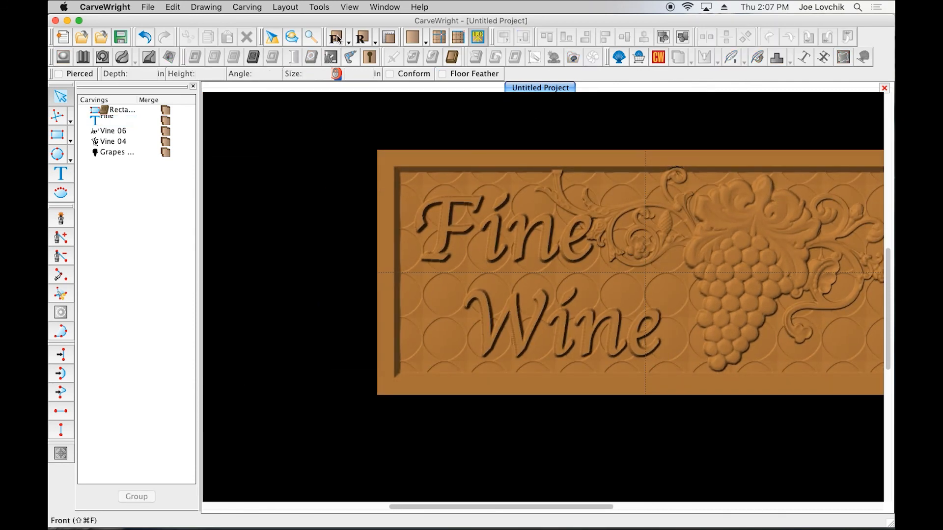
click(338, 39)
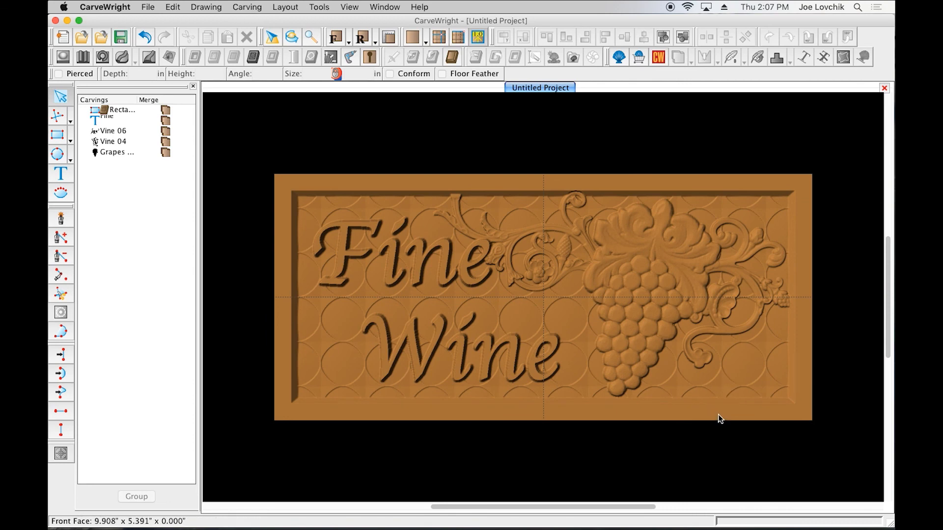
middle_drag(720, 404, 510, 327)
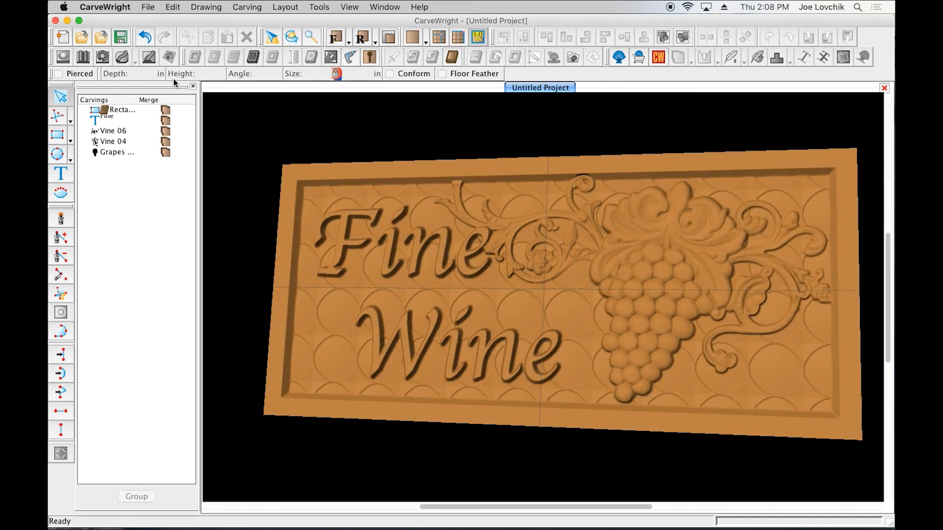
- In the board settings' stain options, choose the dark brown, grained wood swatch as the board's skin
click(172, 7)
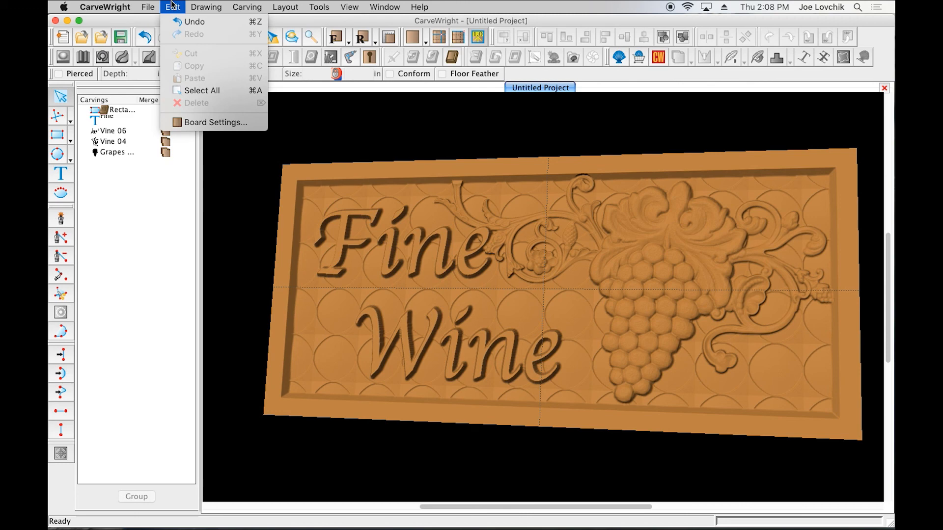
click(188, 122)
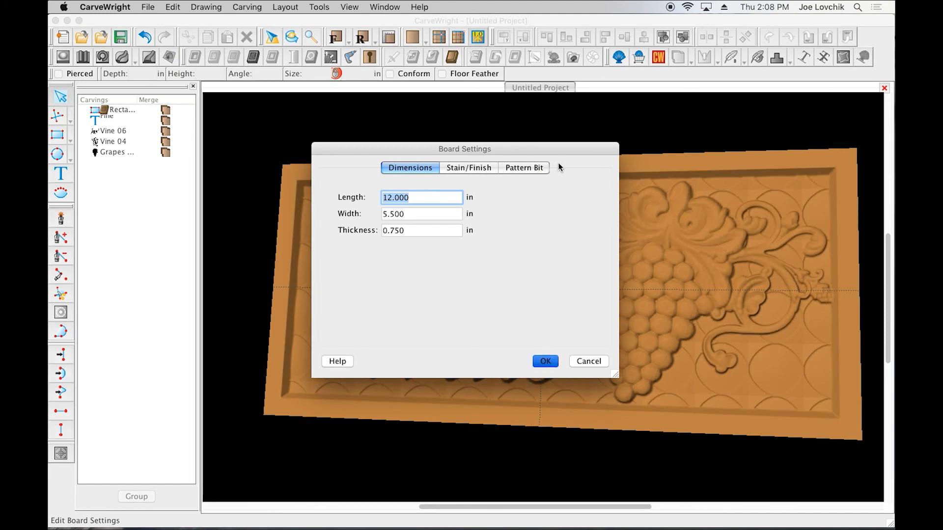
click(476, 167)
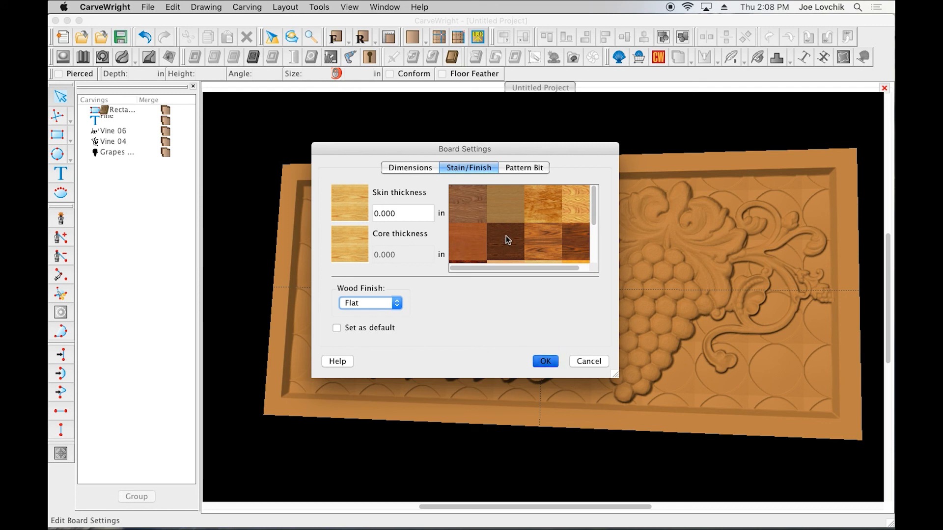
scroll(473, 247, down, 3)
click(470, 243)
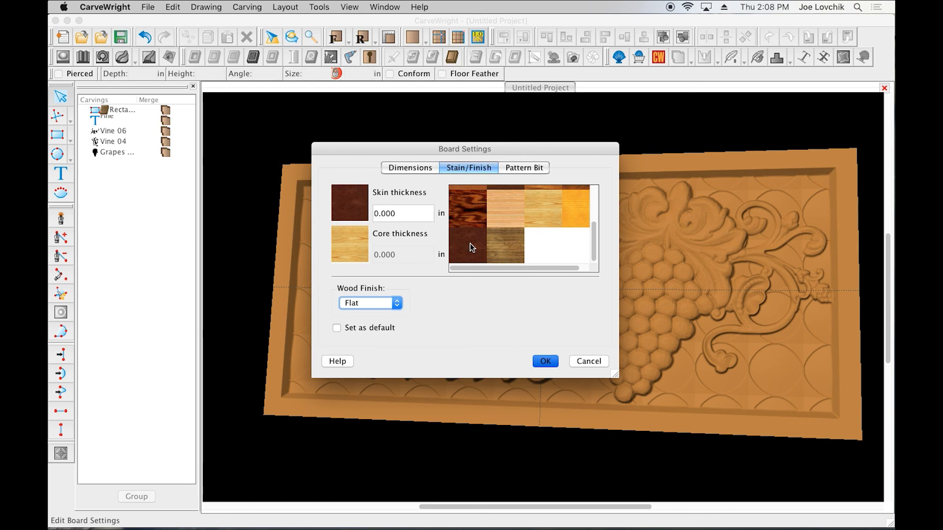
scroll(501, 228, up, 5)
click(511, 246)
- Set the board's wood finish to High Gloss and apply the board settings
click(383, 303)
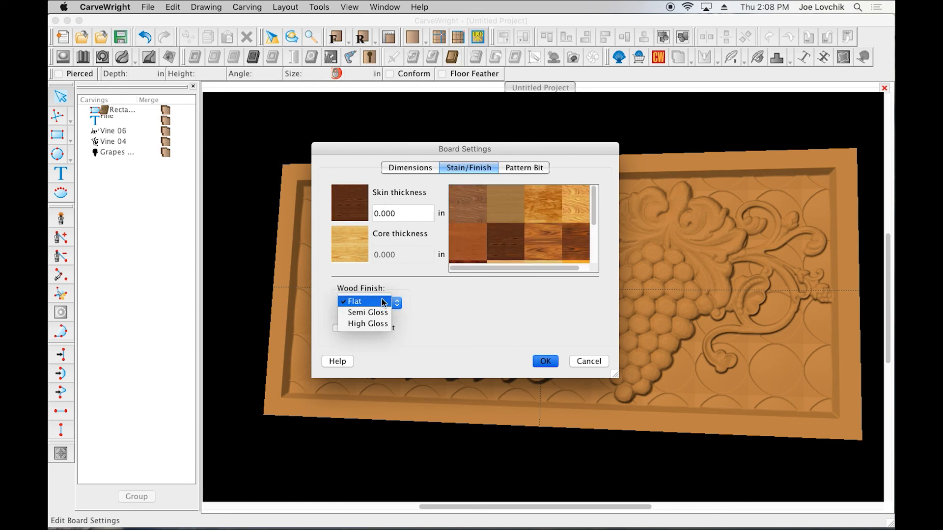
click(368, 324)
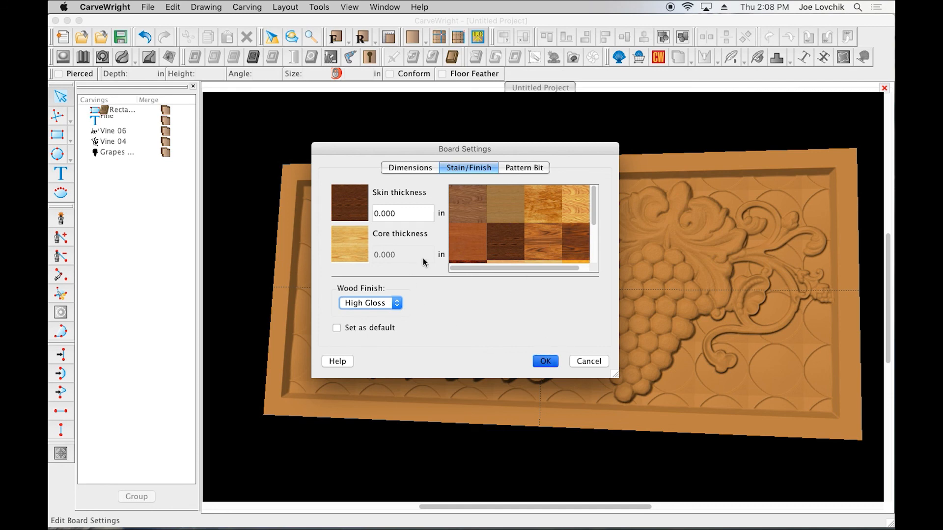
key(Return)
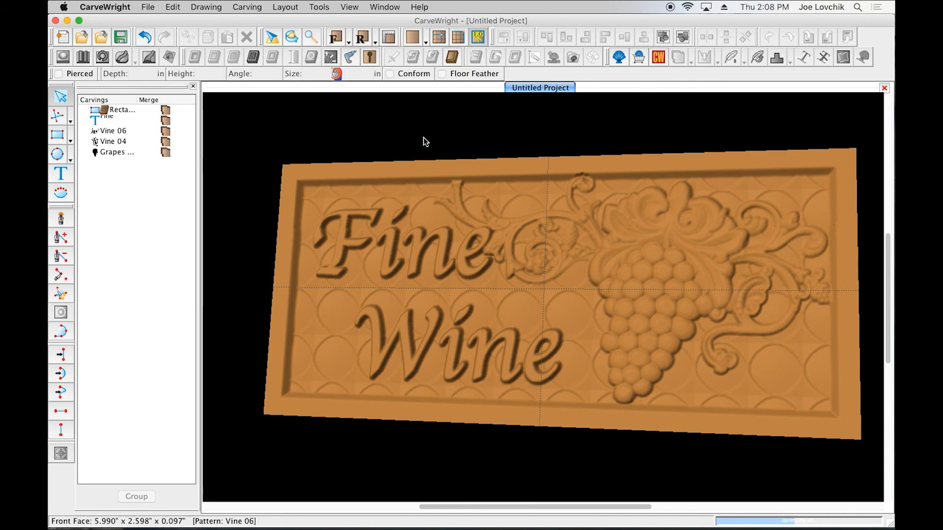
- Render the board with the Wood texture and examine the sign's gloss and relief from several angles
click(425, 42)
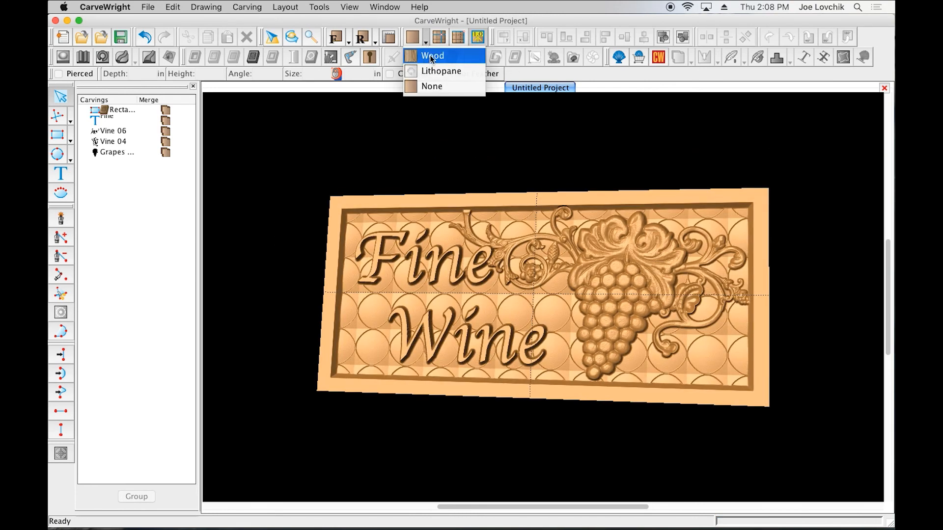
click(432, 57)
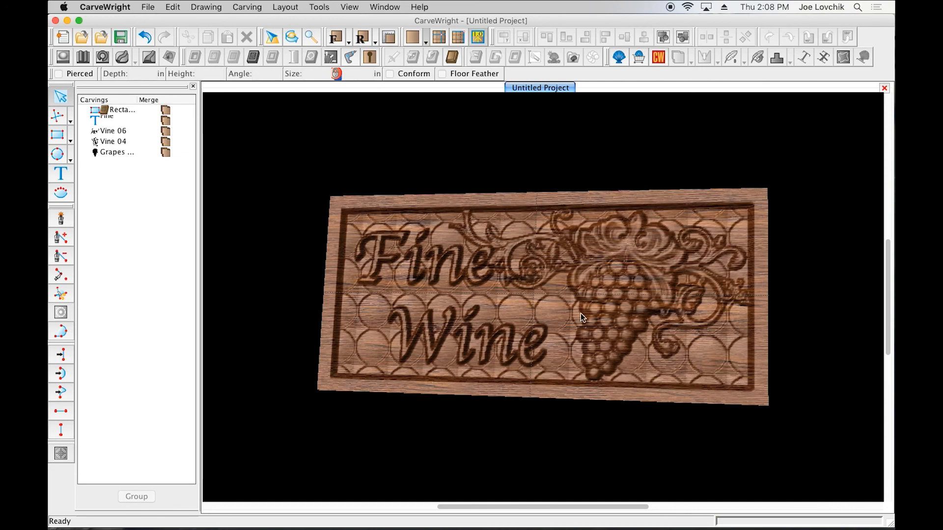
scroll(601, 327, up, 3)
scroll(576, 344, down, 3)
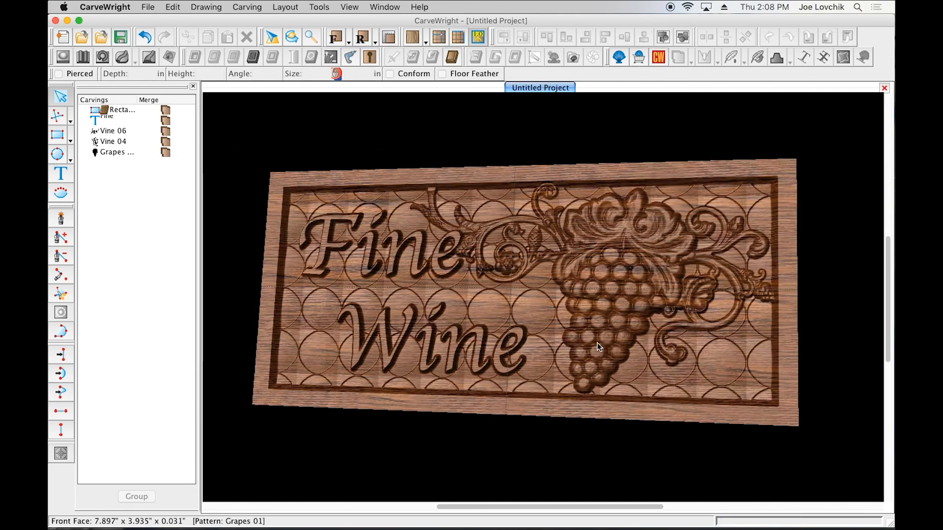
mouse_move(597, 334)
mouse_down()
mouse_move(650, 331)
mouse_move(697, 354)
mouse_move(635, 354)
mouse_move(570, 329)
mouse_move(551, 343)
mouse_move(606, 338)
mouse_up()
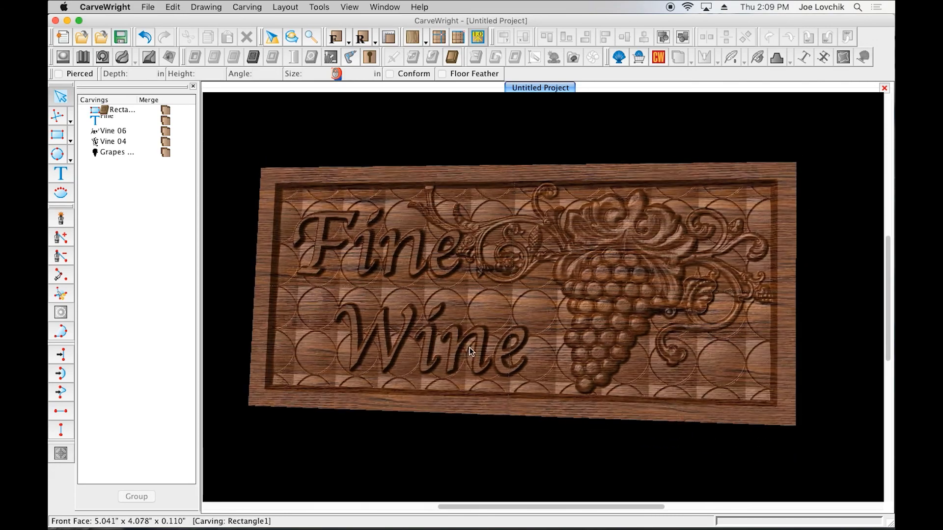
drag(481, 344, 453, 337)
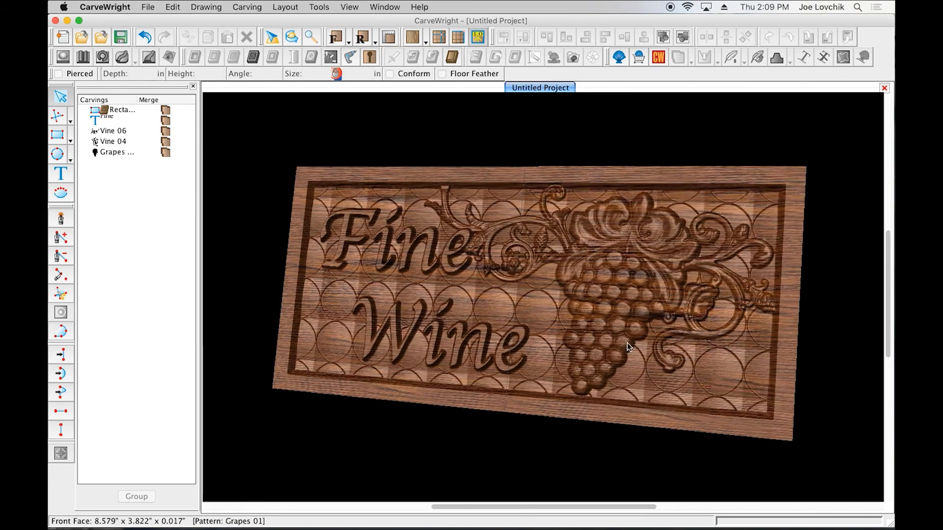
scroll(632, 342, up, 1)
middle_drag(635, 343, 640, 337)
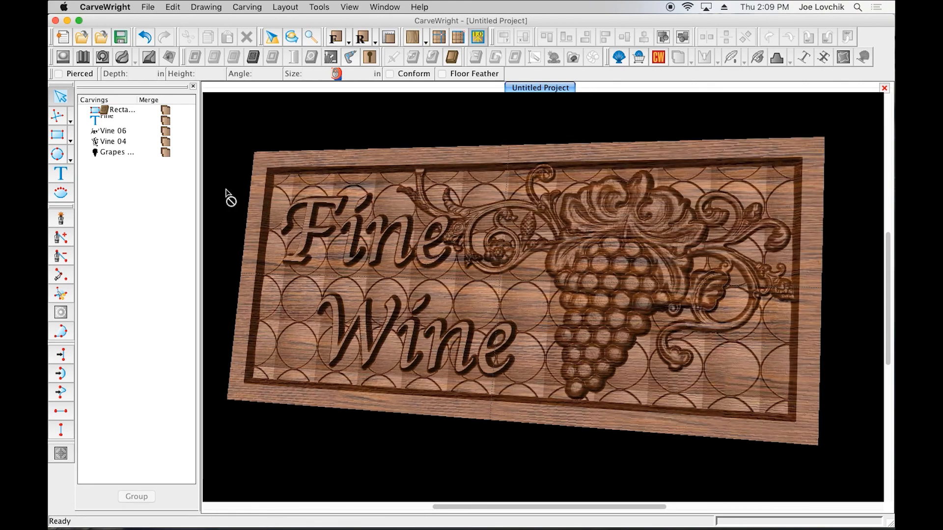
click(147, 7)
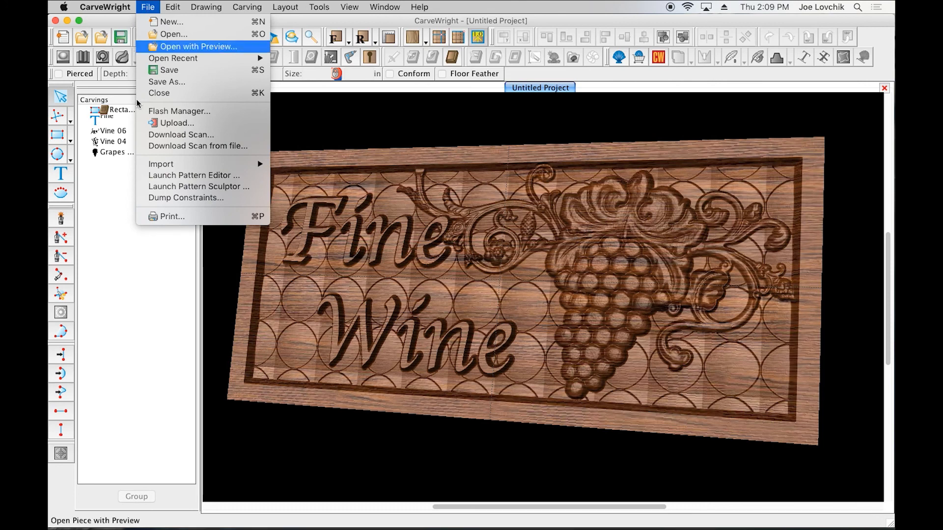
click(166, 216)
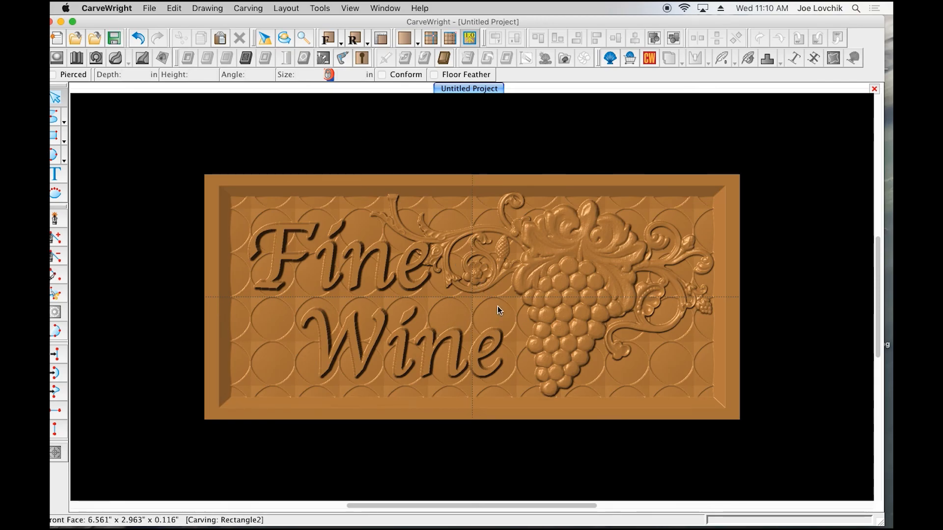
- Switch to the board's rear face and place a keyhole on the vertical centerline near the lower edge
scroll(497, 306, up, 1)
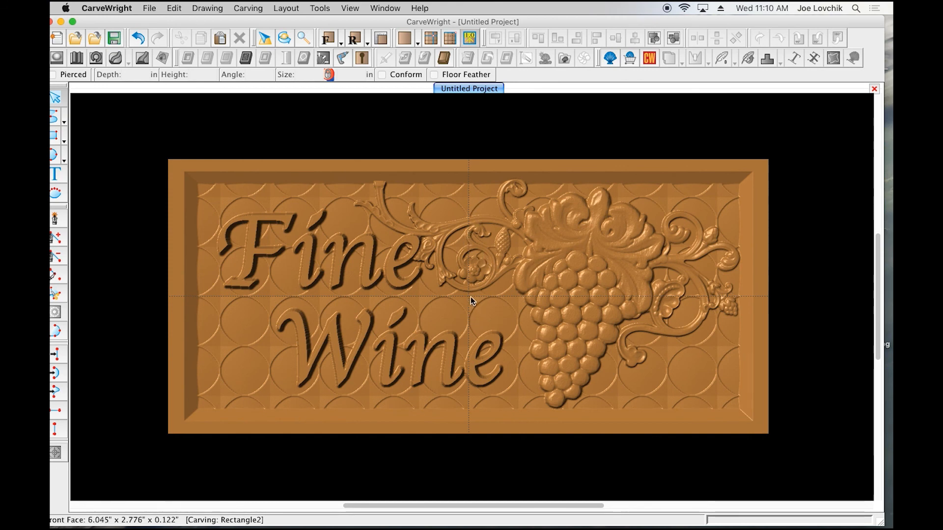
scroll(470, 297, up, 2)
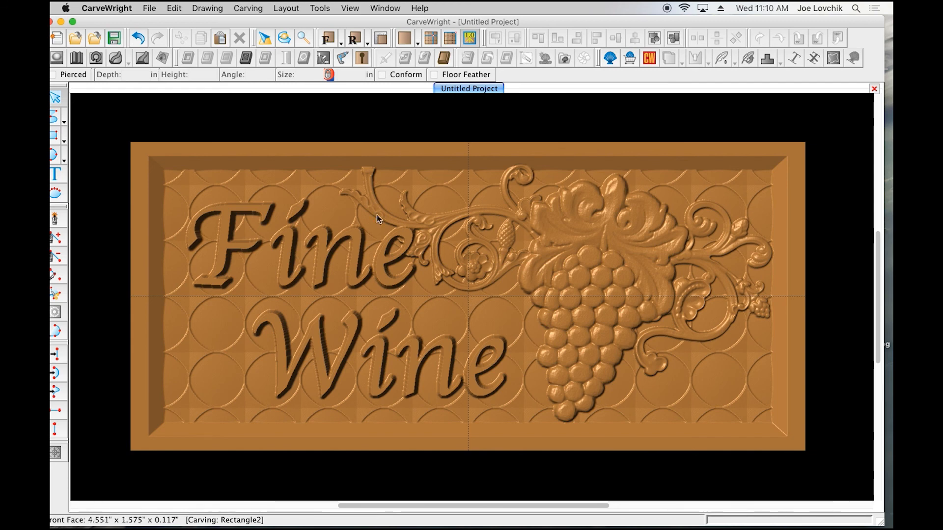
click(357, 39)
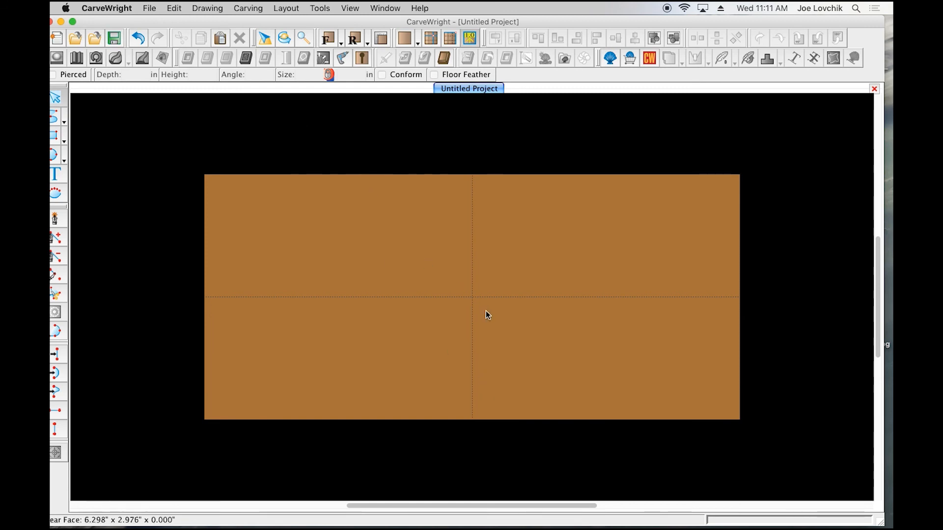
click(362, 58)
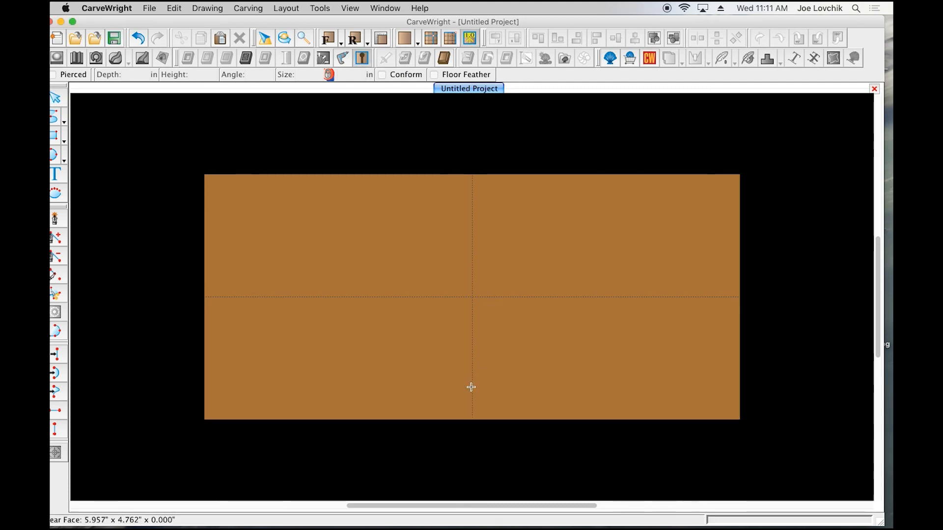
middle_drag(419, 399, 457, 398)
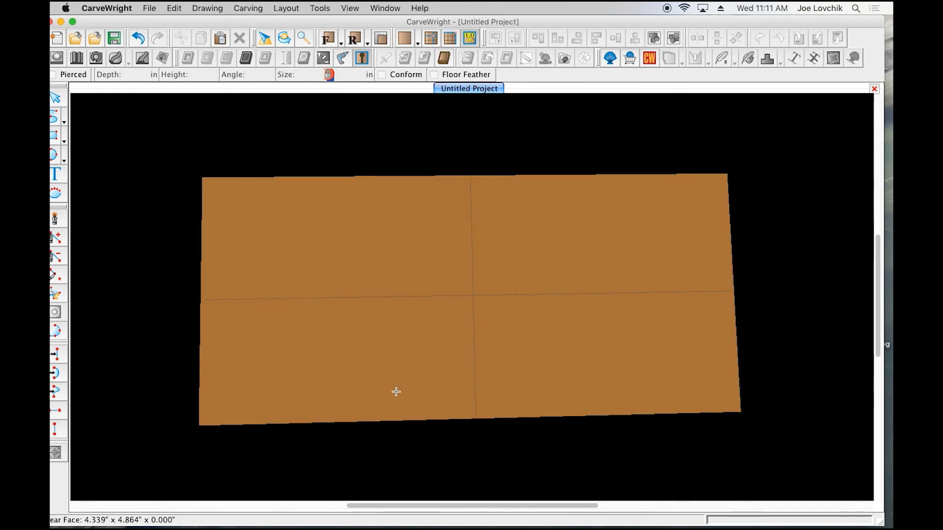
middle_drag(398, 391, 421, 379)
middle_drag(246, 369, 295, 351)
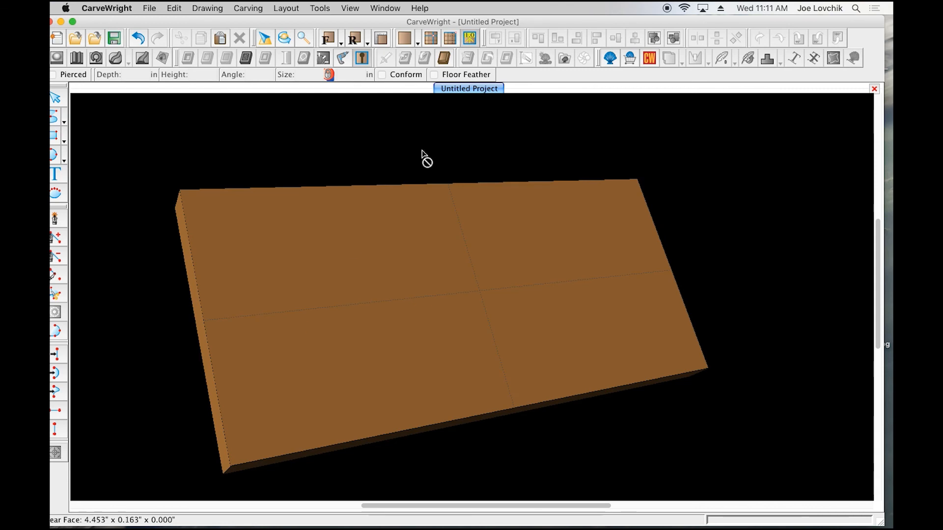
click(354, 39)
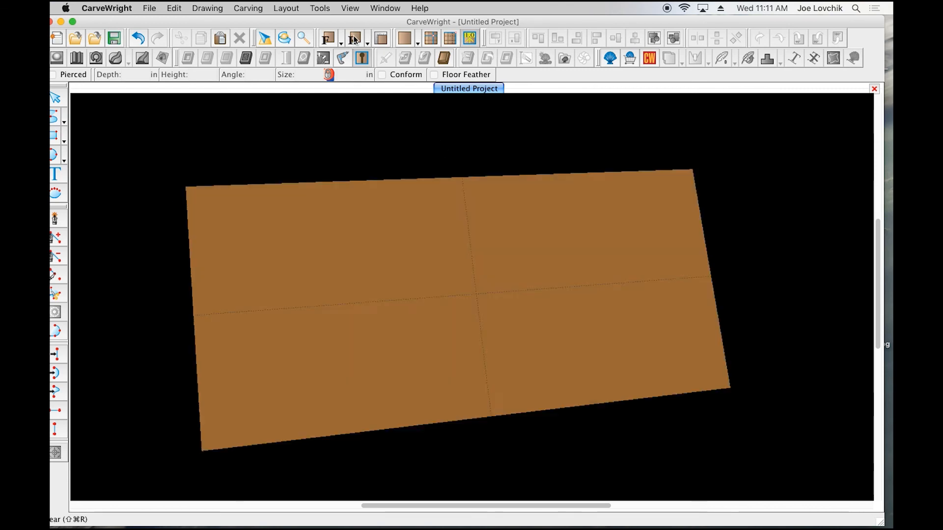
click(472, 387)
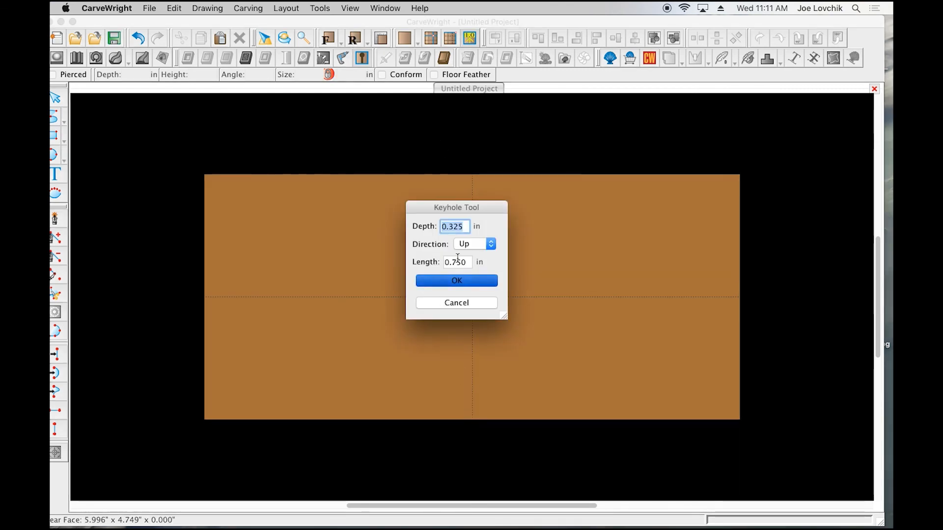
- Create the keyhole with the direction set to Up and a length of 0.5 in
click(463, 227)
click(475, 245)
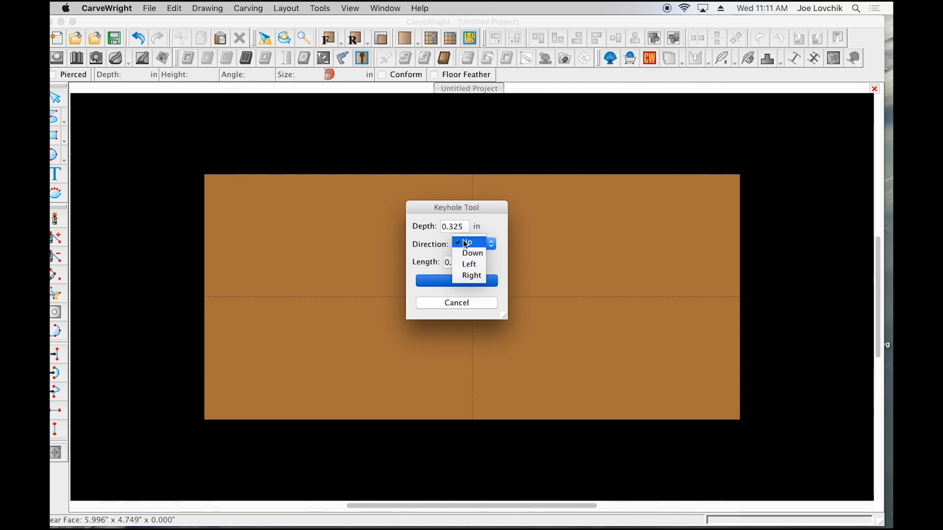
click(457, 240)
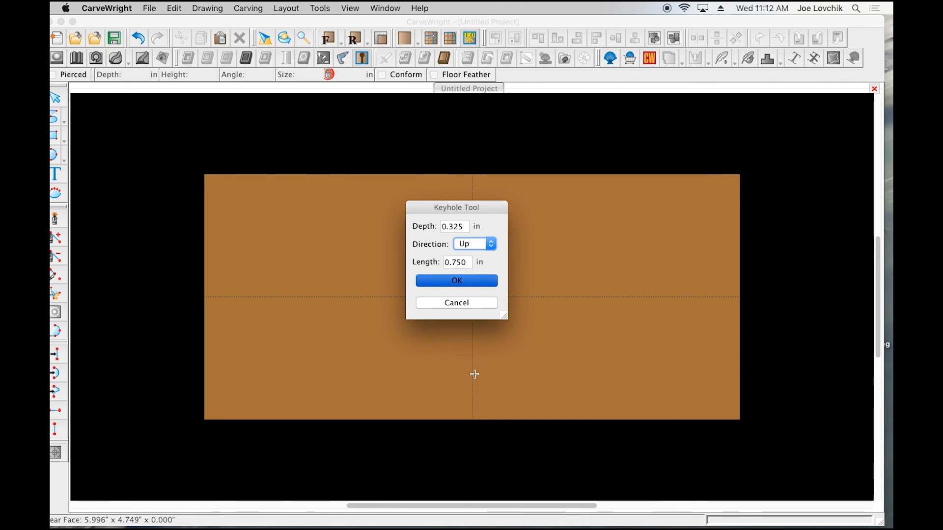
click(465, 263)
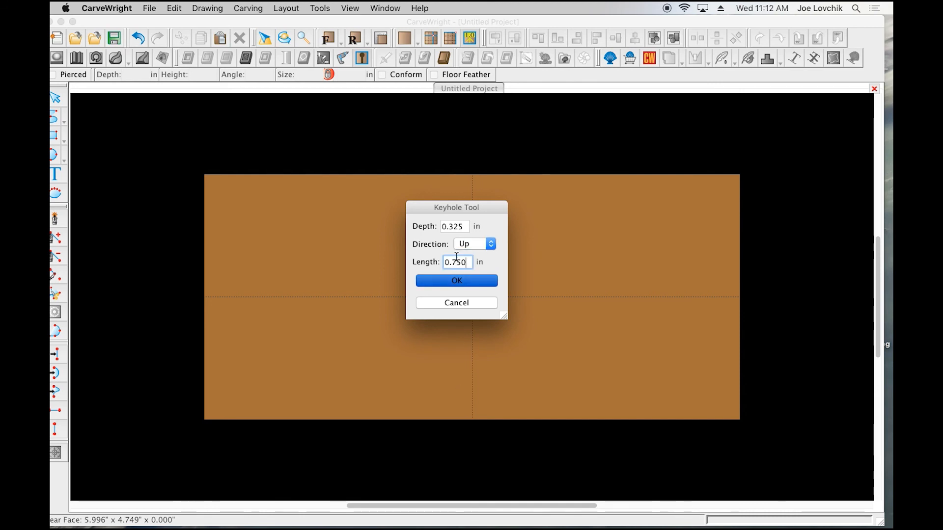
drag(457, 263, 452, 262)
key(BackSpace)
click(458, 283)
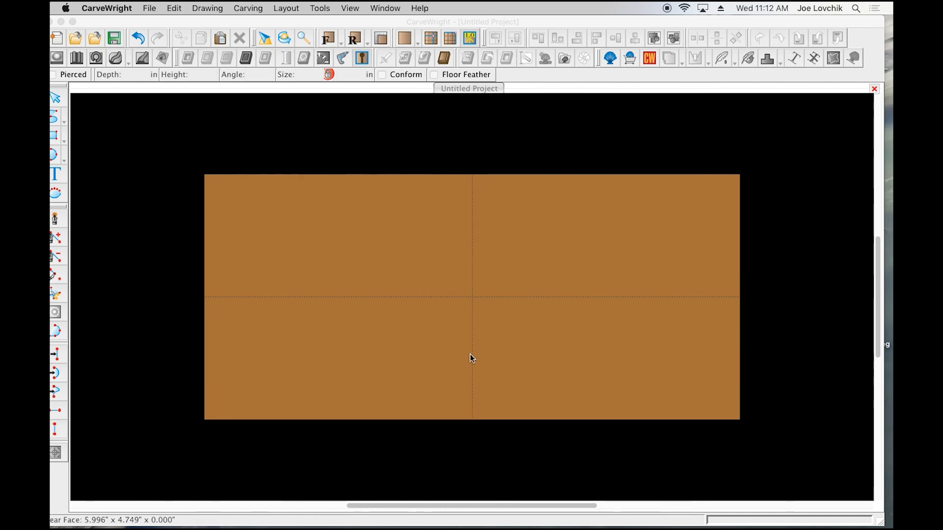
- Move the keyhole to about 0.44 in from the board's lower edge, center it horizontally, and deselect it
click(472, 393)
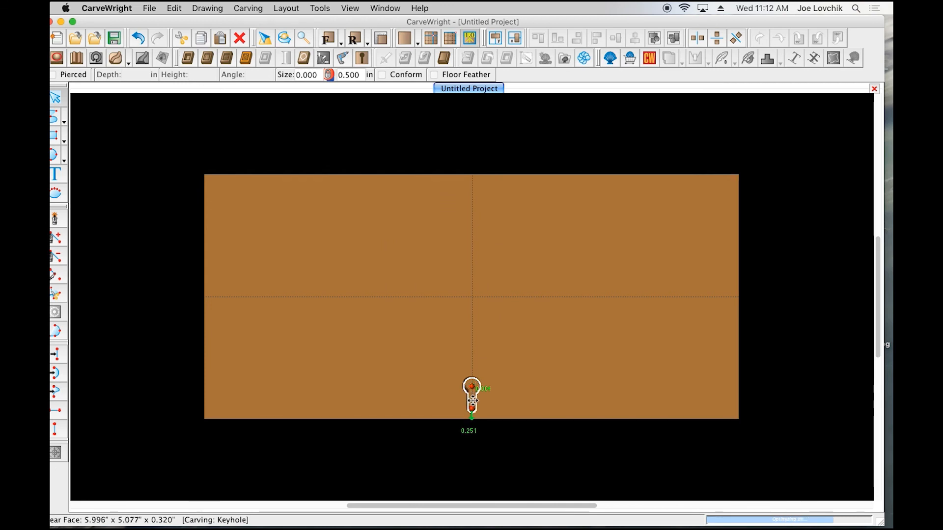
drag(472, 400, 475, 392)
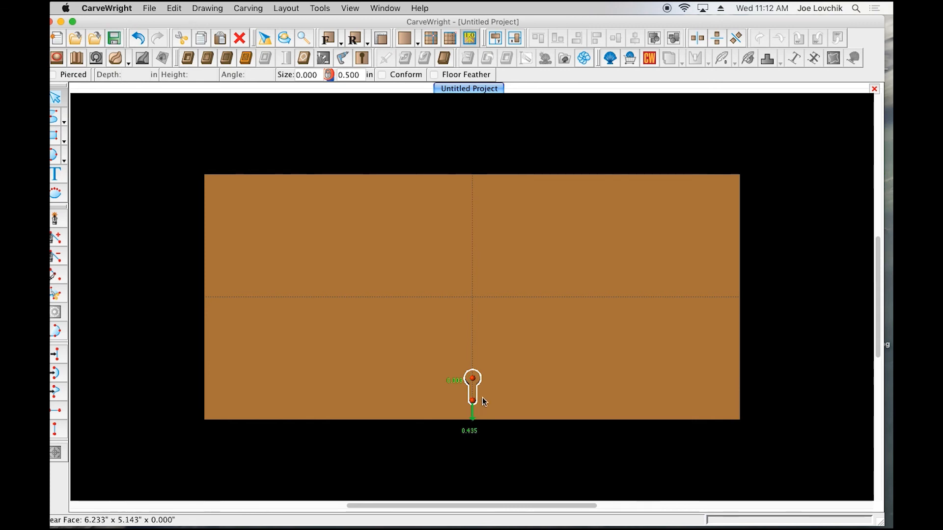
right_click(473, 385)
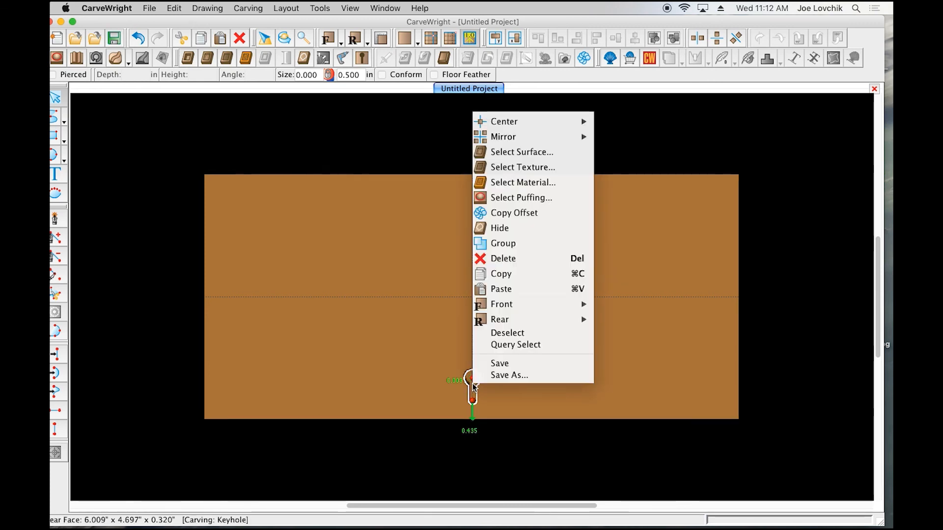
mouse_move(487, 123)
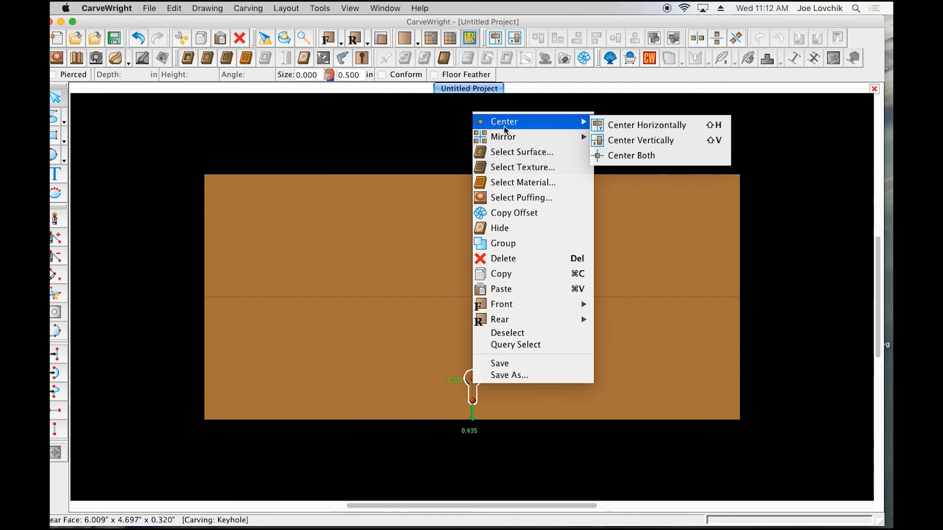
click(627, 126)
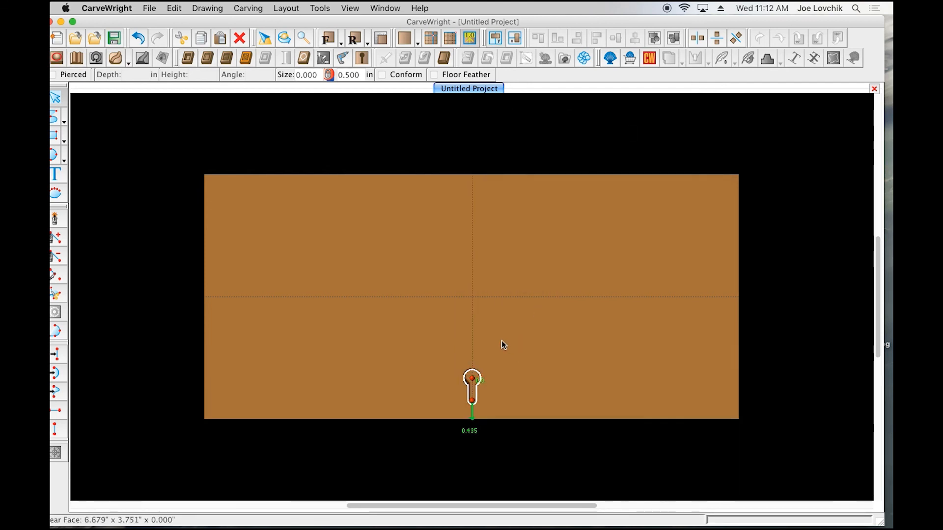
click(486, 396)
- Examine the rear keyhole at a tilt and compare its placement with the carved front of the sign
mouse_move(477, 386)
middle_down()
mouse_move(494, 377)
mouse_move(476, 385)
middle_up()
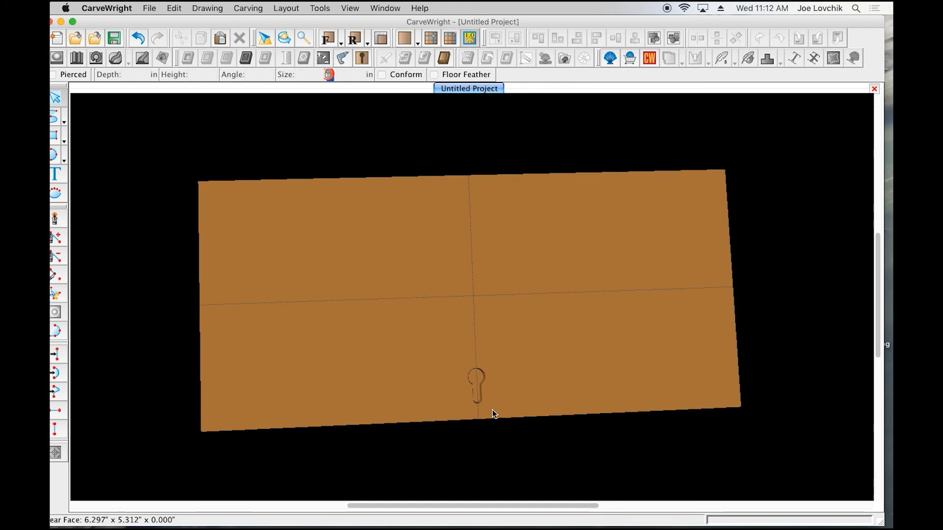
middle_drag(476, 388, 495, 384)
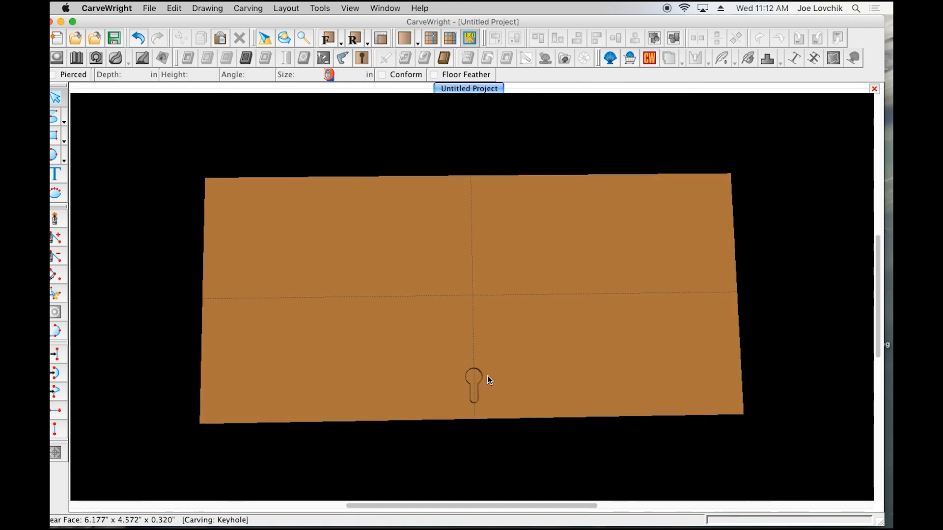
click(329, 39)
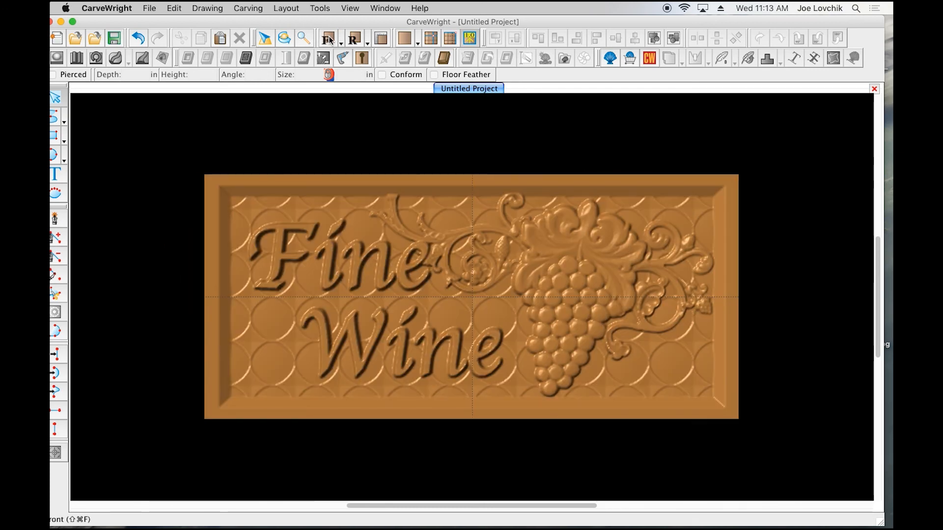
middle_drag(486, 256, 610, 266)
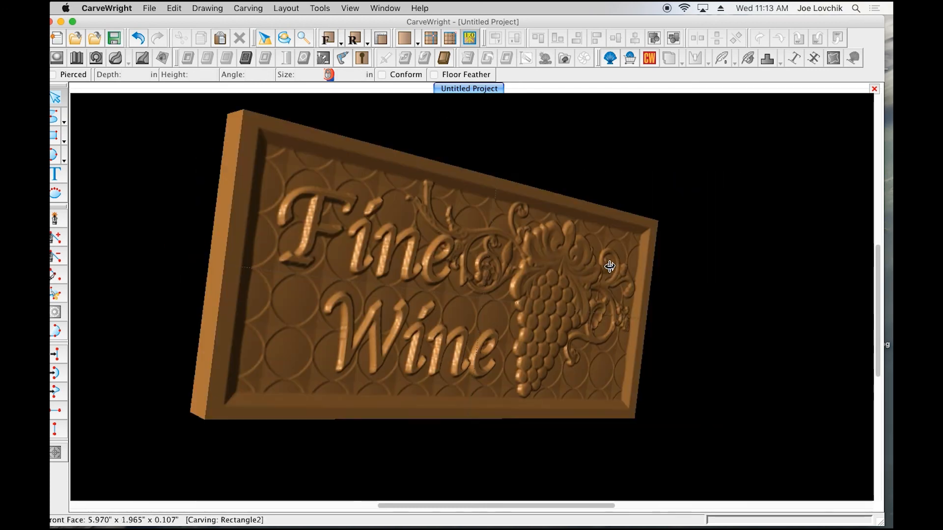
middle_drag(337, 273, 217, 267)
click(354, 39)
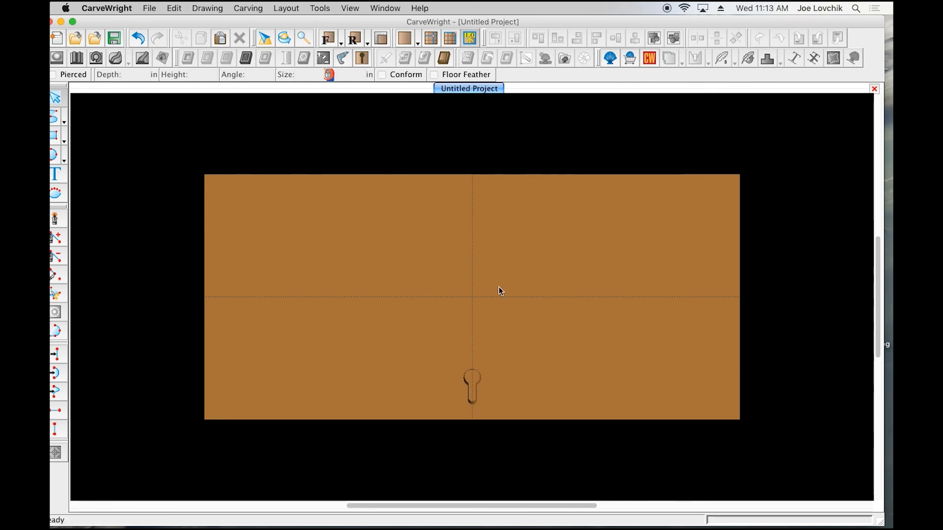
click(330, 40)
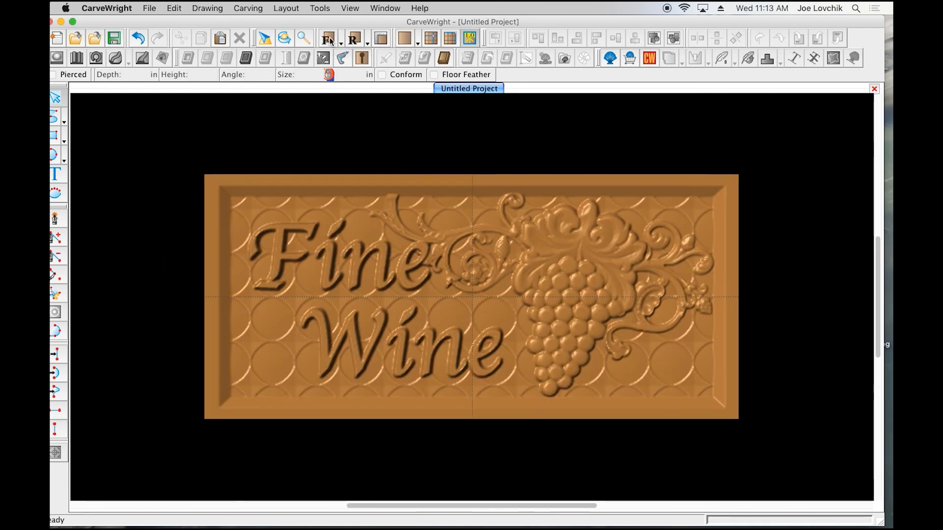
click(355, 40)
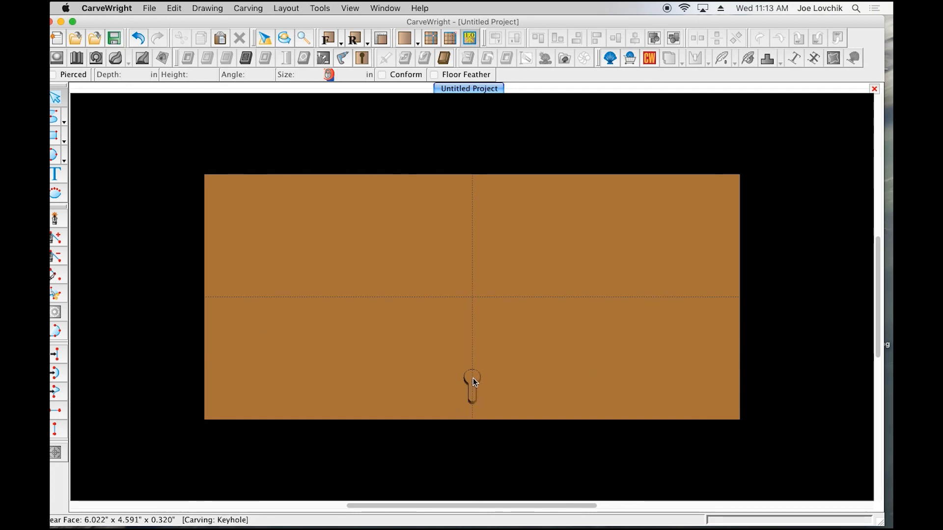
click(328, 38)
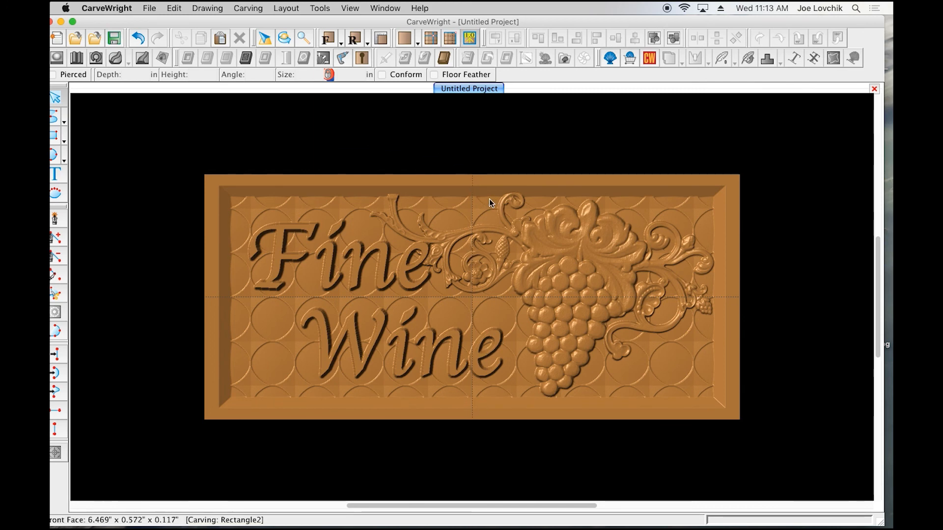
drag(247, 301, 267, 302)
scroll(407, 329, up, 2)
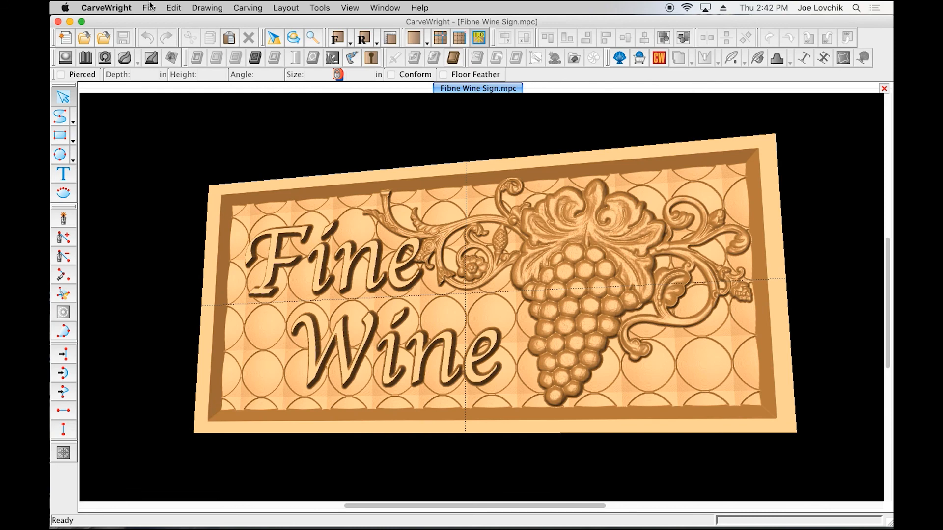
- Save the sign project under the new name FINEWINE in the Project Files folder
click(149, 7)
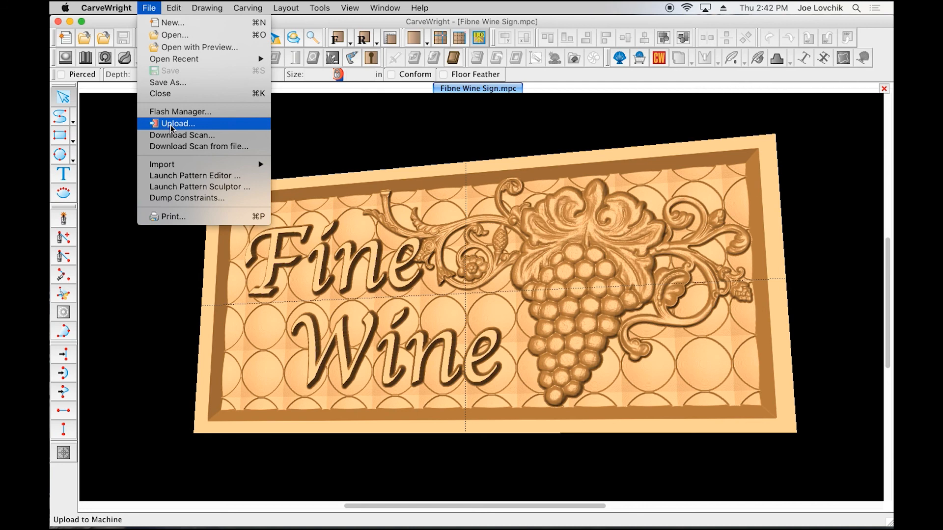
click(168, 84)
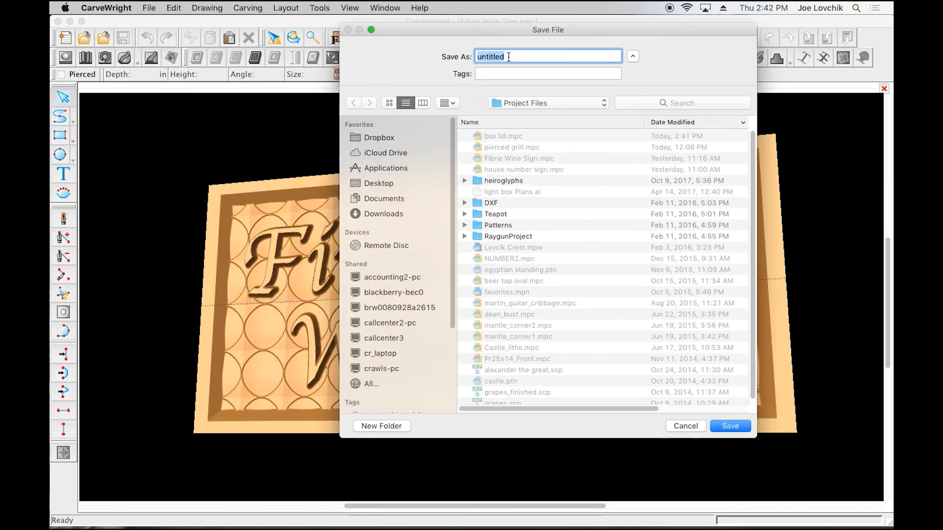
text(FINEWINE)
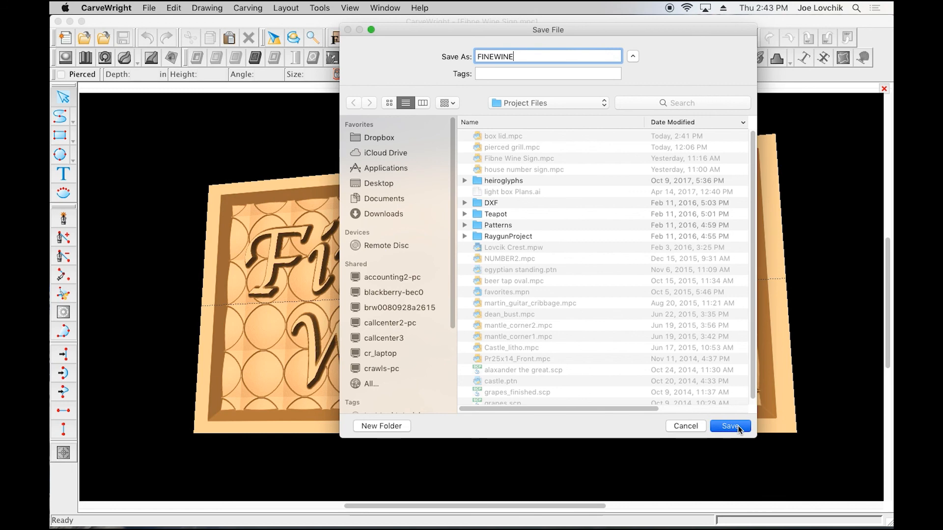
click(730, 426)
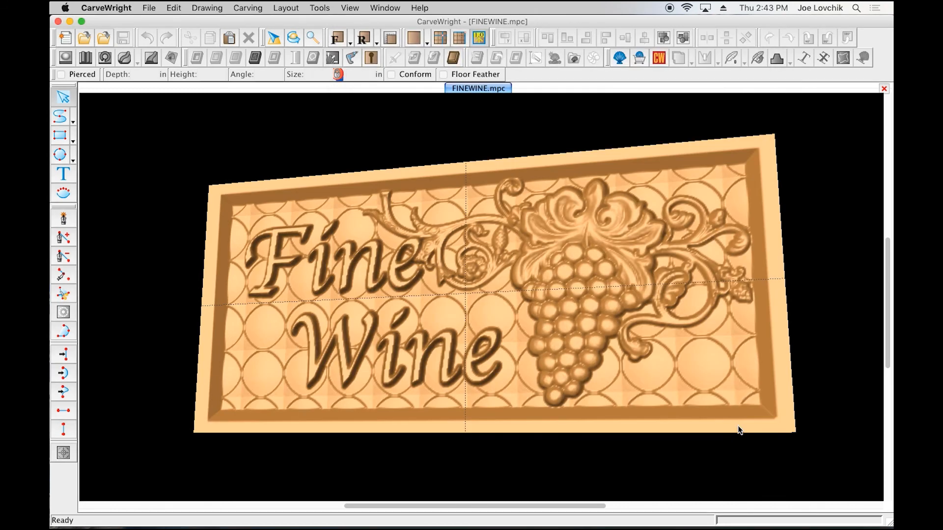